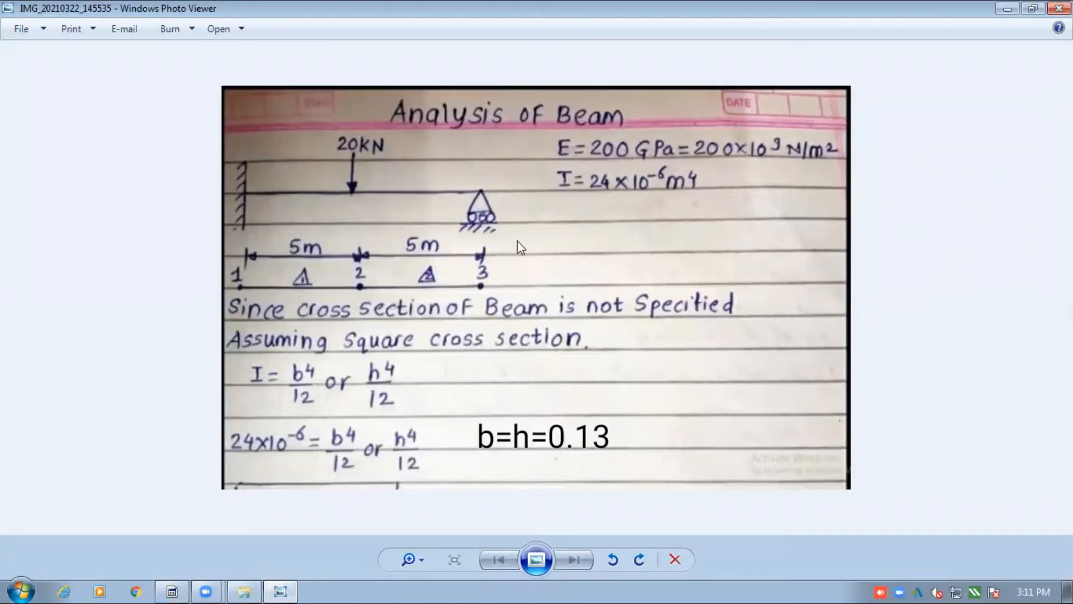
Step: Start the Mechanical APDL Product Launcher 16.2 and move its window so that all its controls are reachable
click(12, 585)
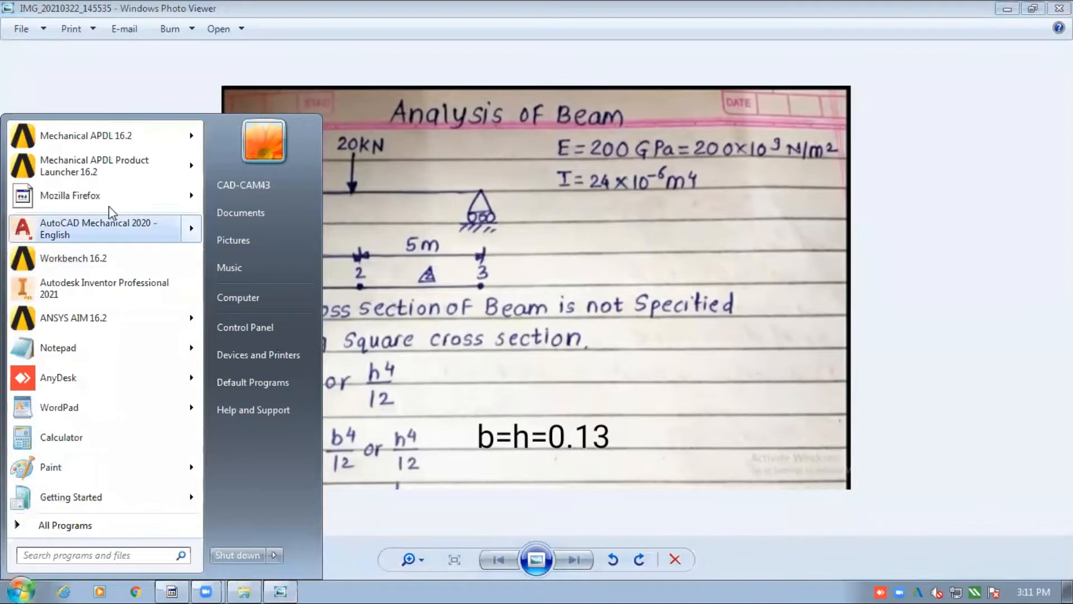
mouse_move(104, 166)
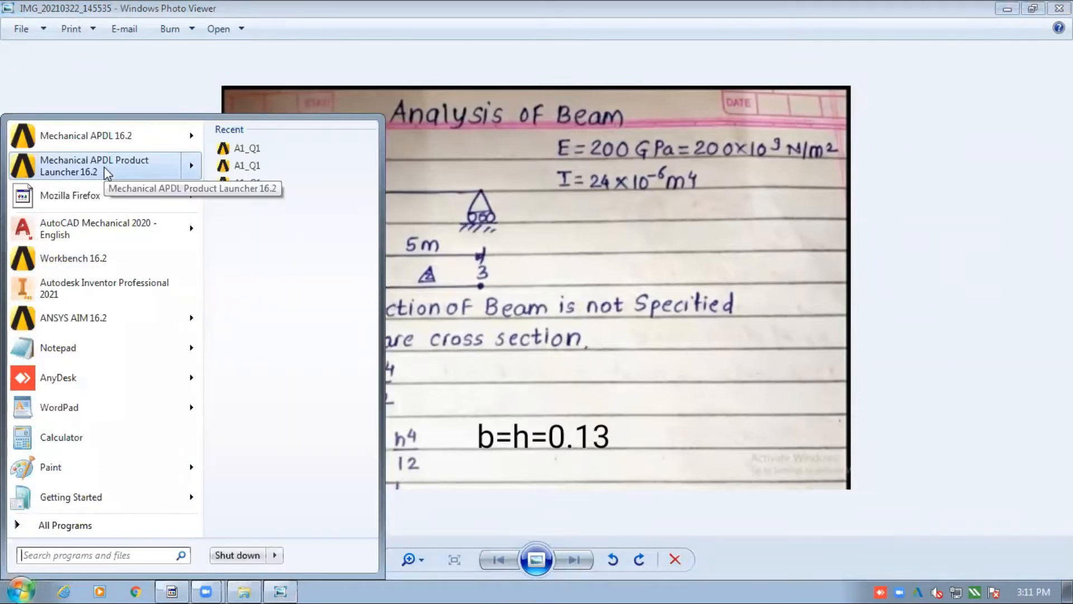
click(104, 167)
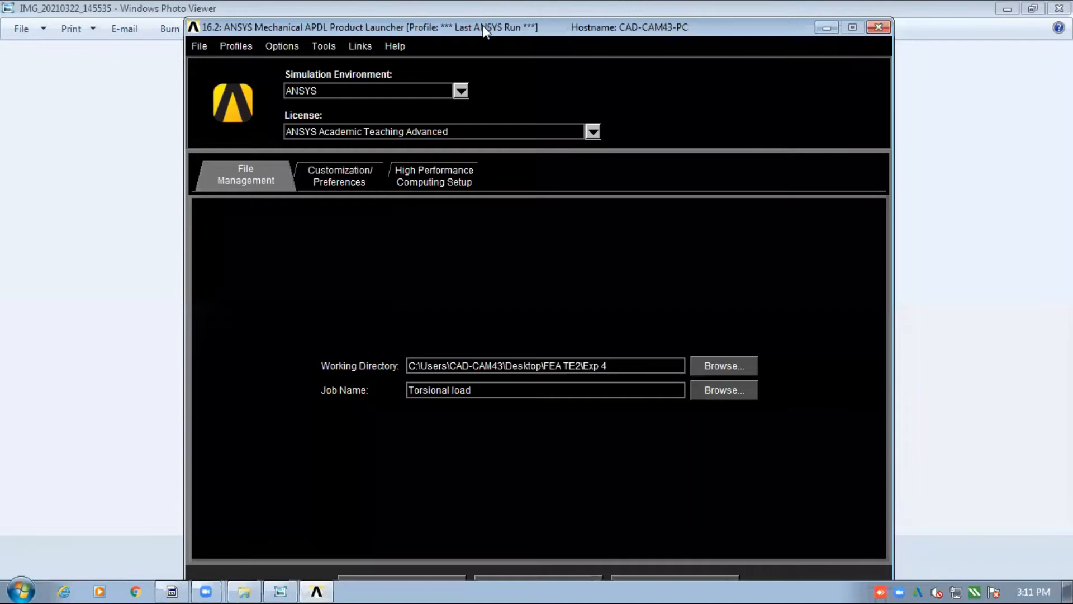
drag(483, 23, 478, 4)
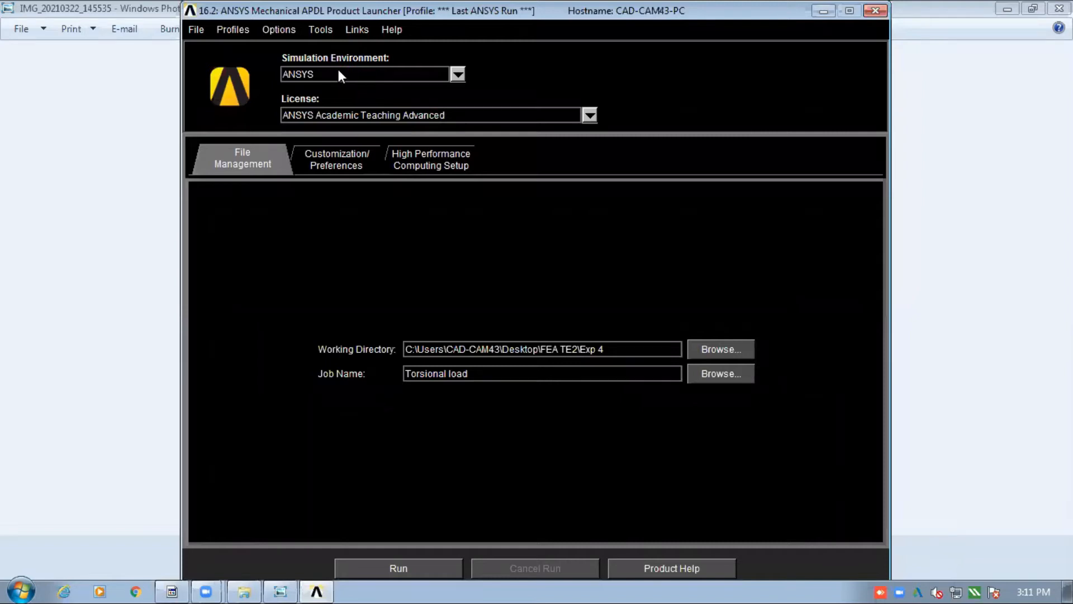
Step: Check the available simulation environment and license choices in the launcher
click(458, 74)
click(596, 109)
click(595, 115)
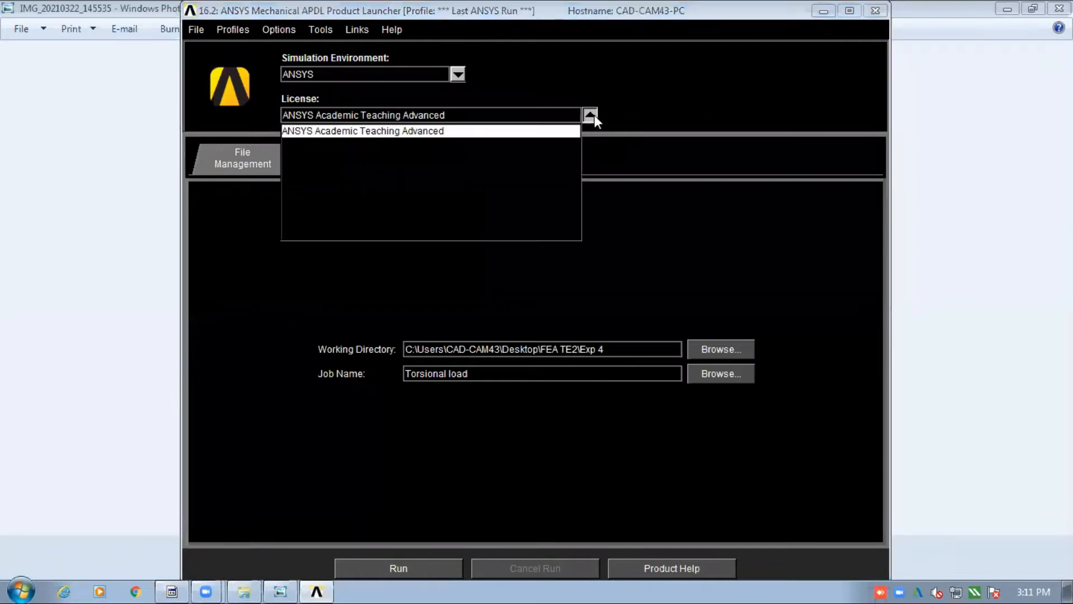
click(642, 108)
Step: Set the working directory to the FEA Practical TEME1 folder on the Desktop
click(710, 349)
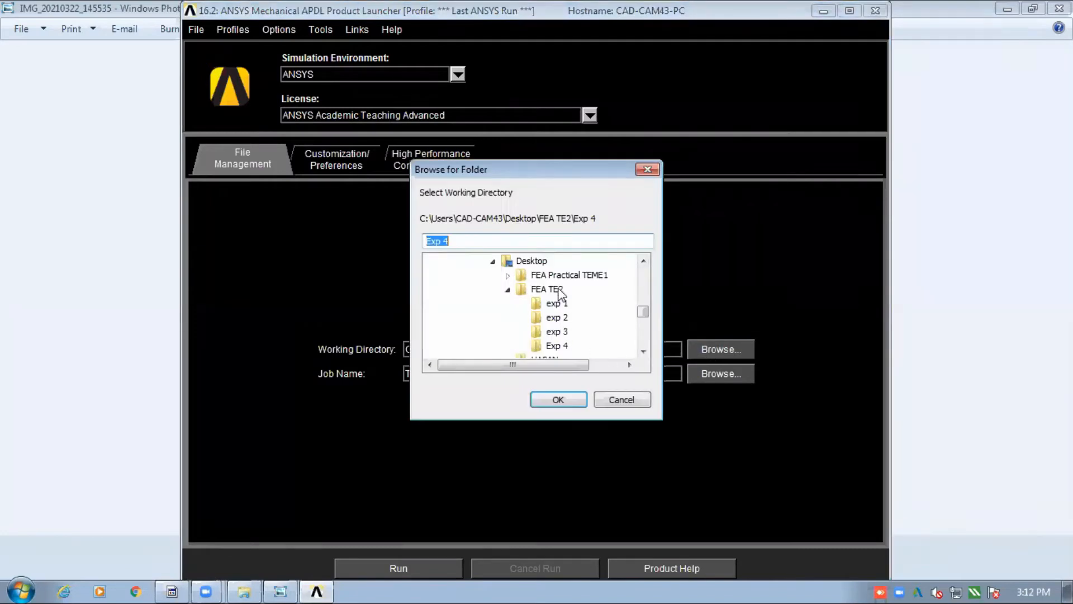
click(548, 275)
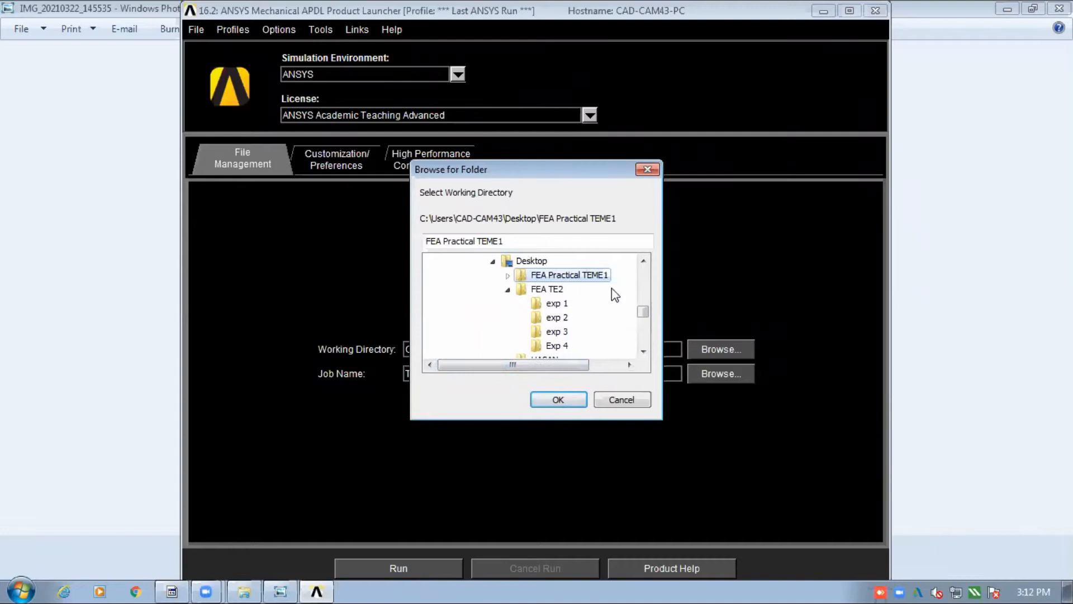
click(569, 399)
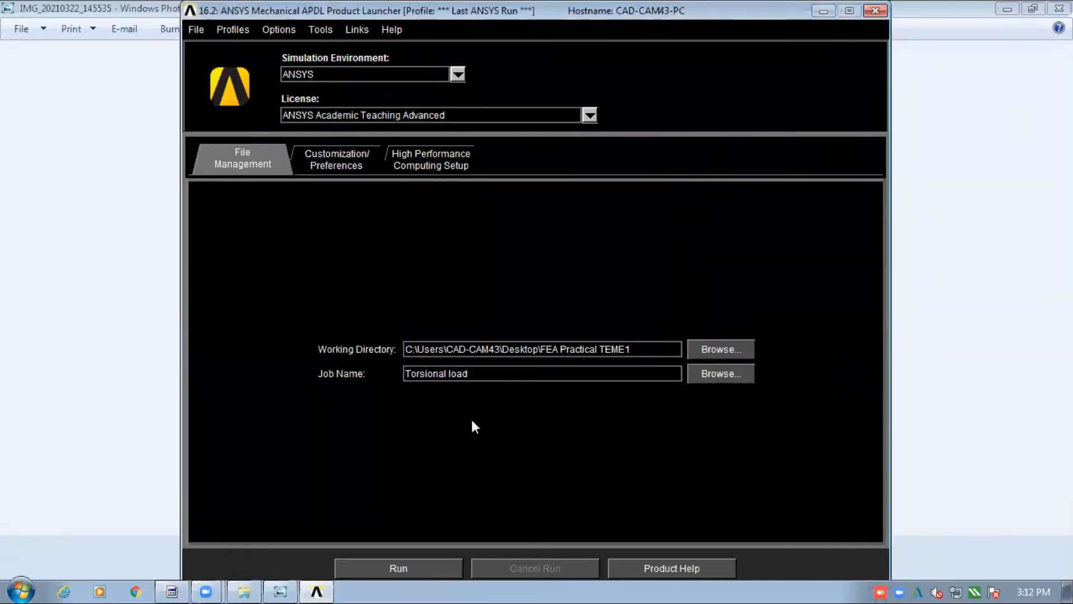
Step: Set the job name to "Analysis of Beam", run the ANSYS session and maximize its window
drag(468, 374, 259, 368)
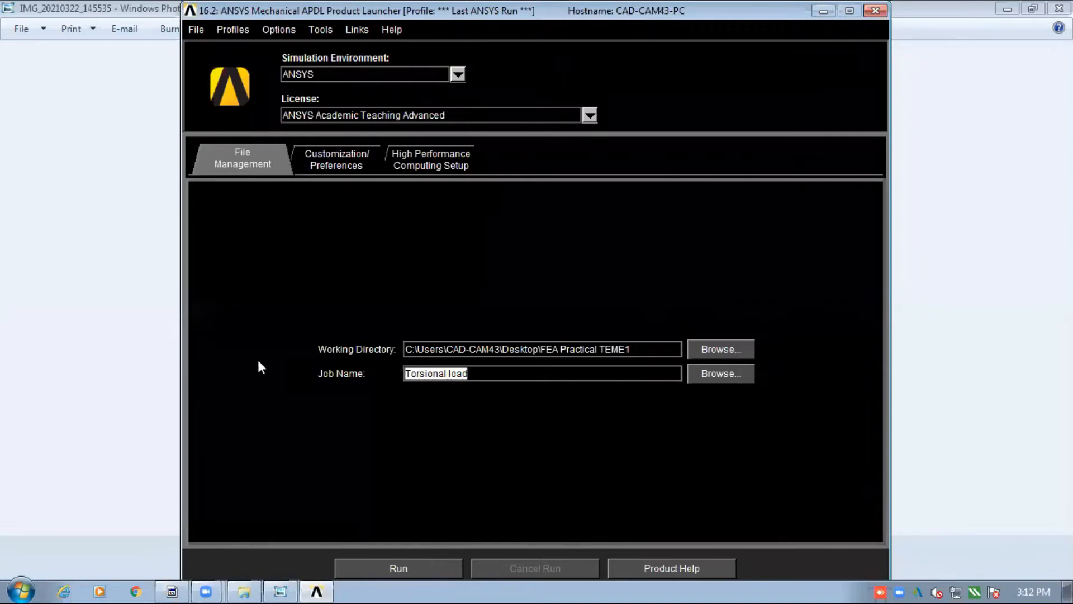
text(Ana)
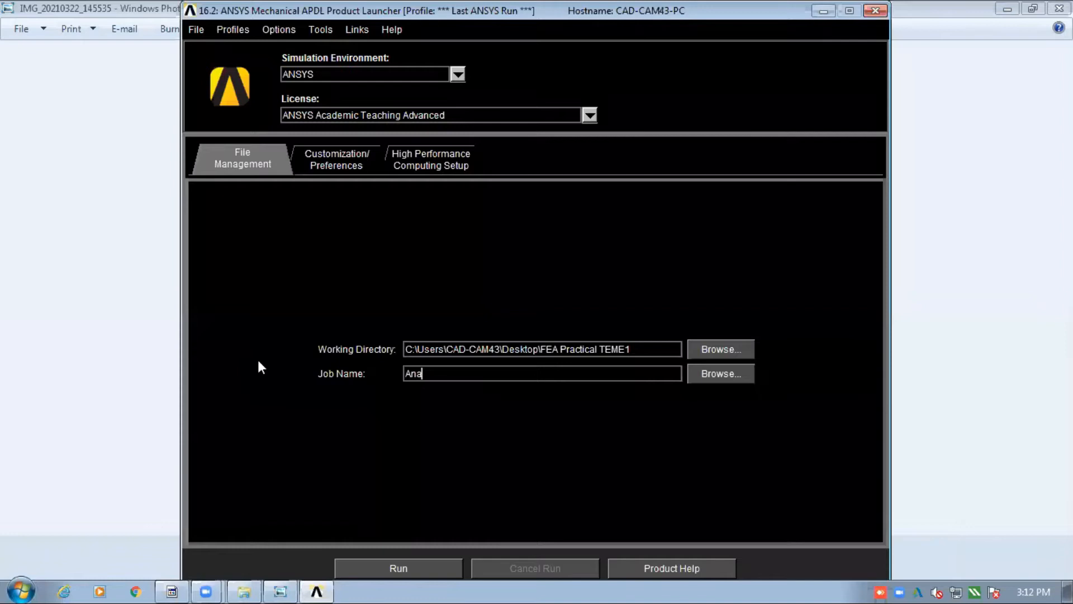
text(lysis of Beam)
drag(524, 9, 326, 9)
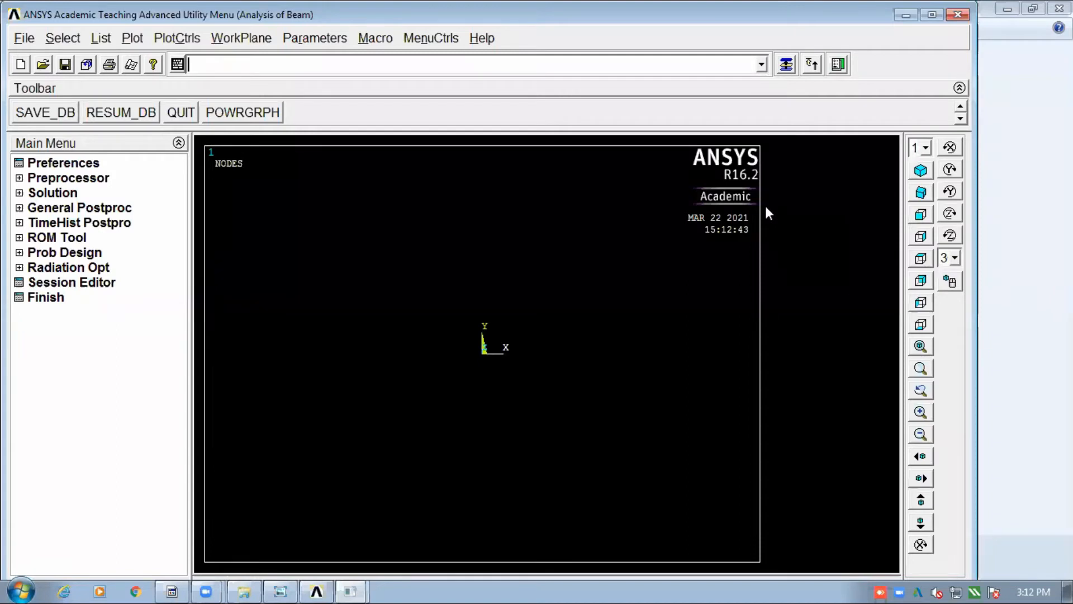
click(930, 15)
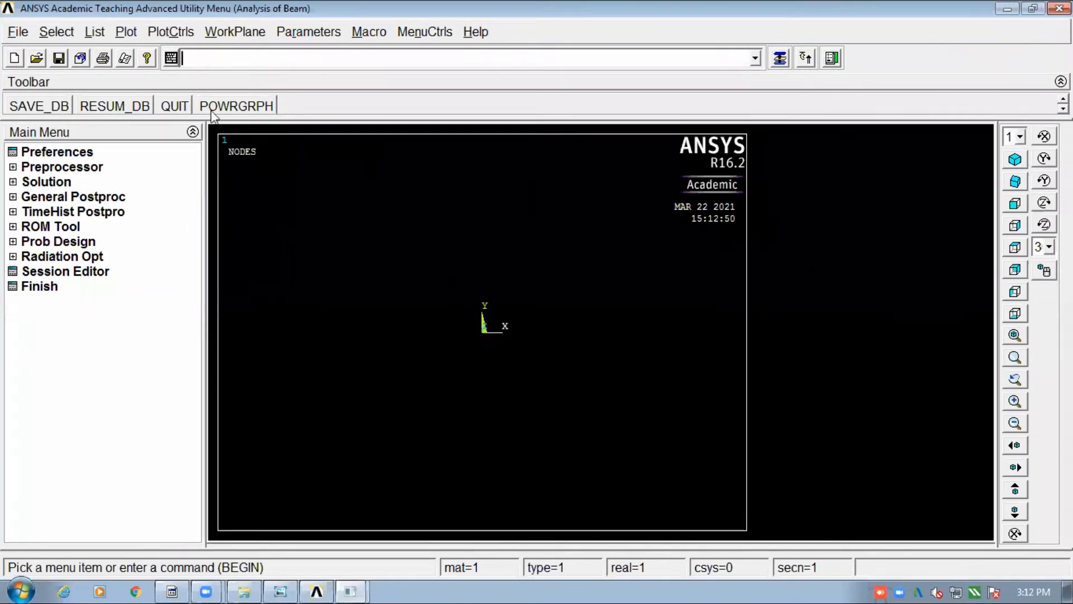
Step: Apply Reverse Video to the plot colors to give the graphics area a white background
click(178, 35)
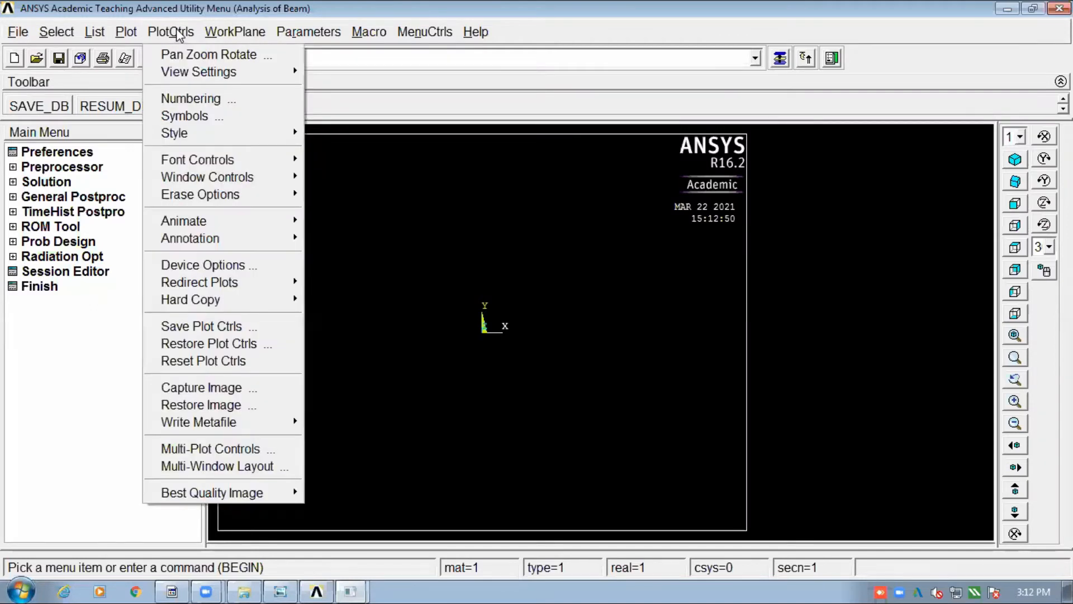
mouse_move(193, 134)
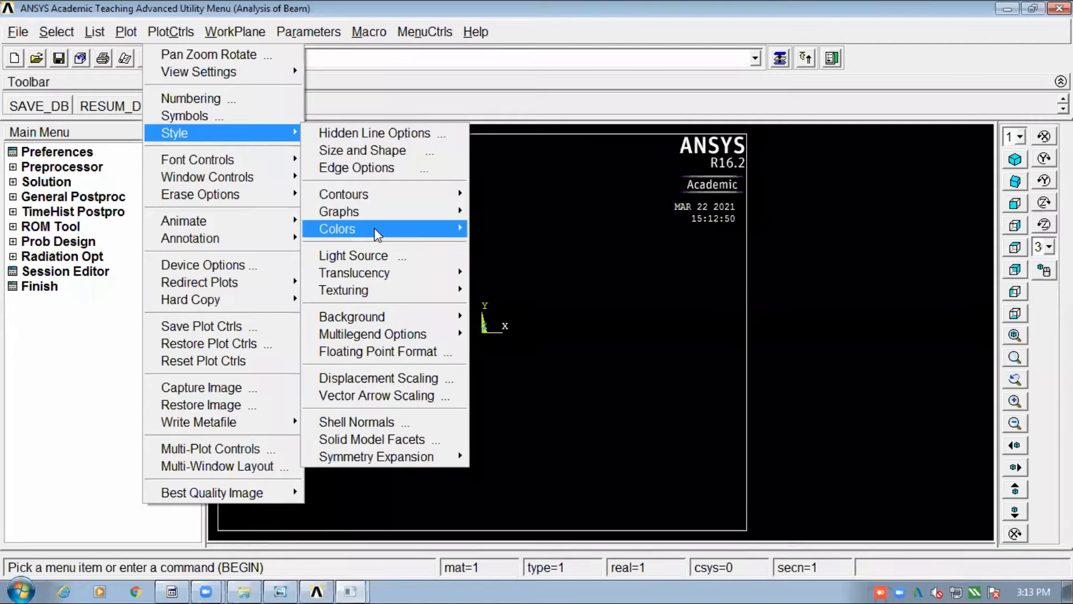
mouse_move(375, 227)
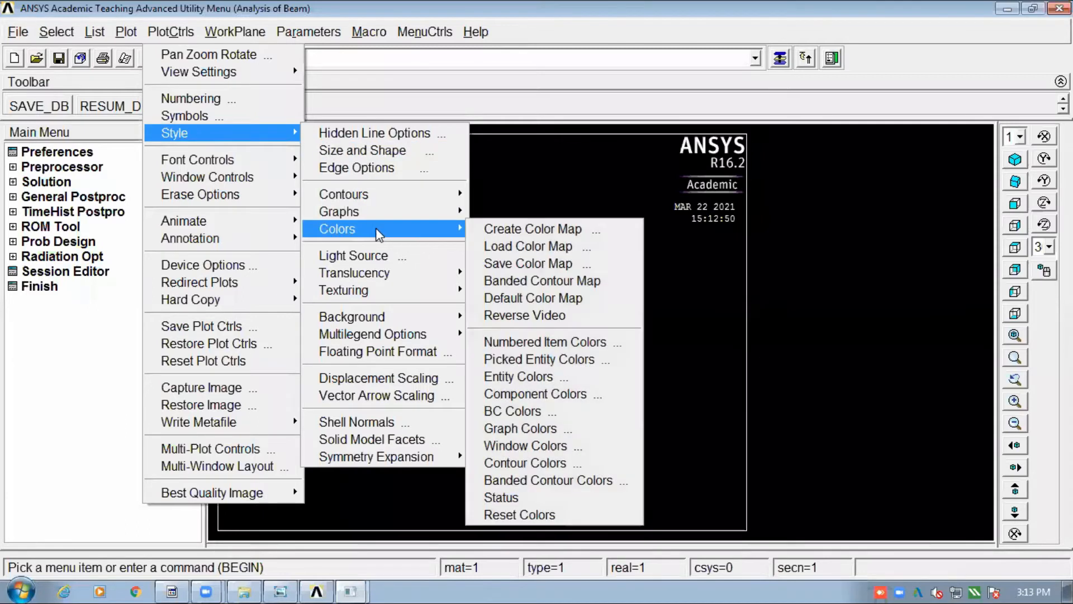
click(535, 314)
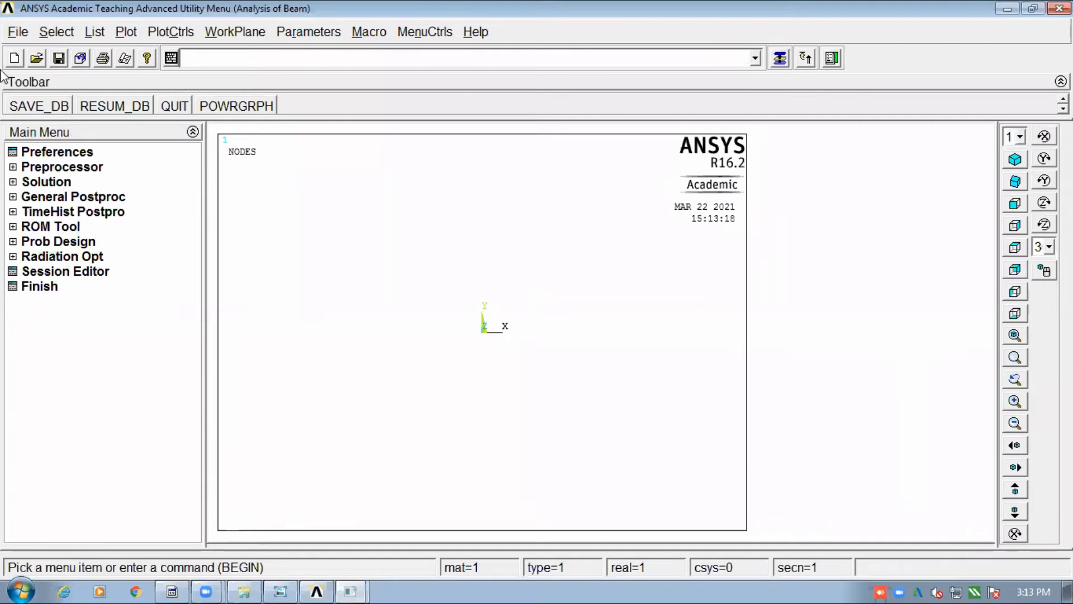
Step: Restrict the GUI filtering preferences to the Structural discipline with the h-Method
click(75, 154)
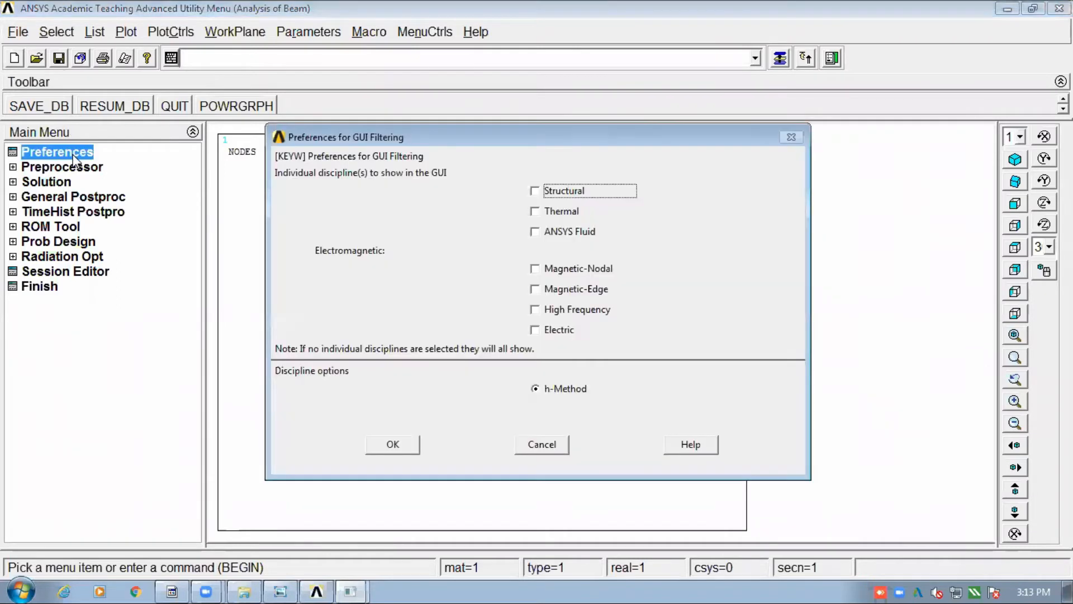
click(573, 195)
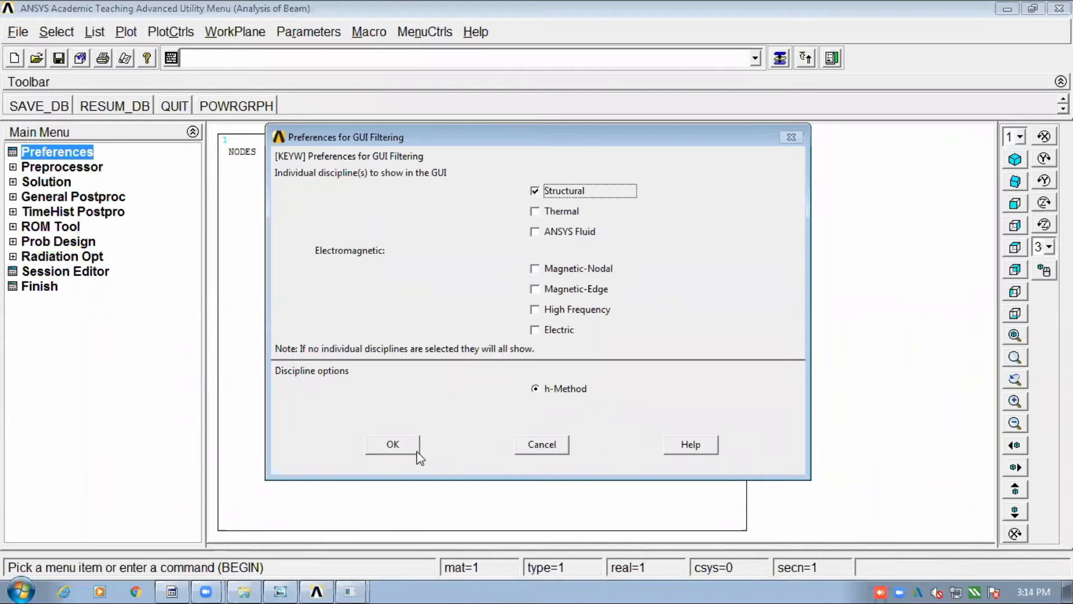
click(396, 443)
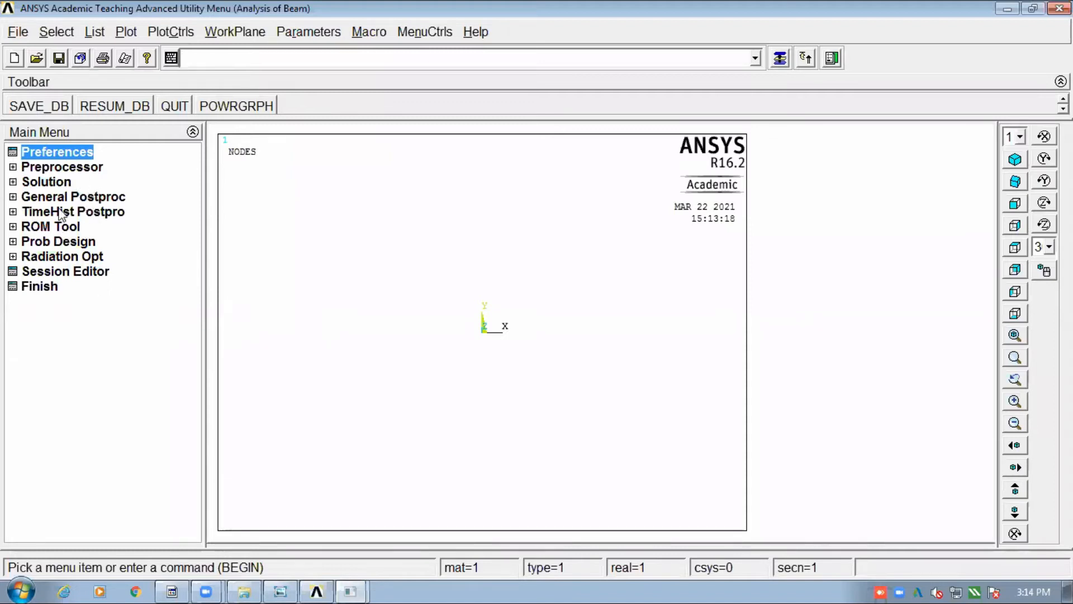
Step: Define element type 1 as the structural Beam 2 node 188 in the preprocessor
click(70, 170)
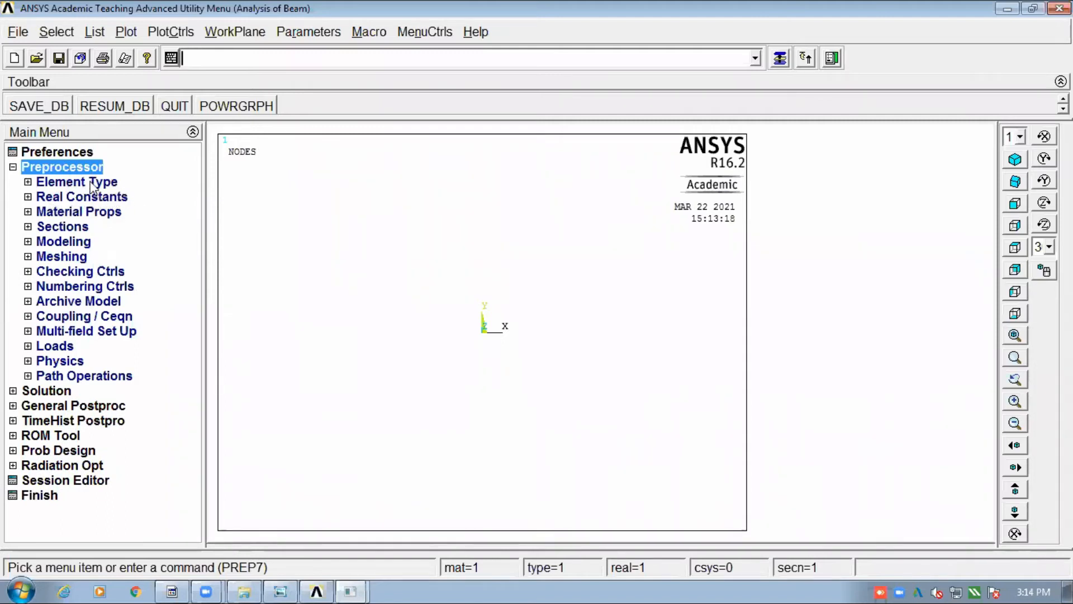
click(89, 183)
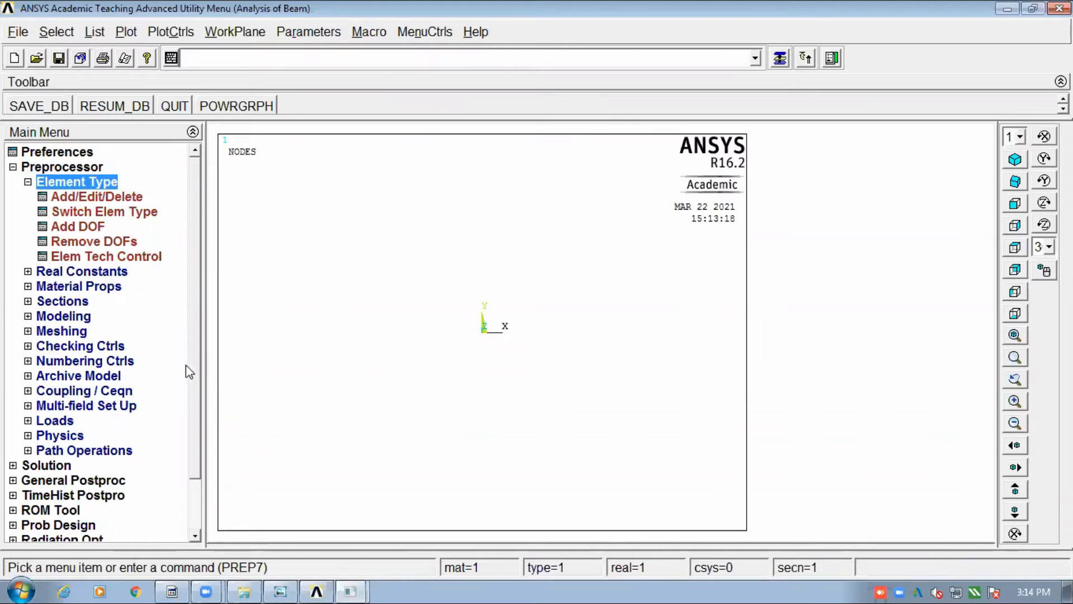
click(110, 200)
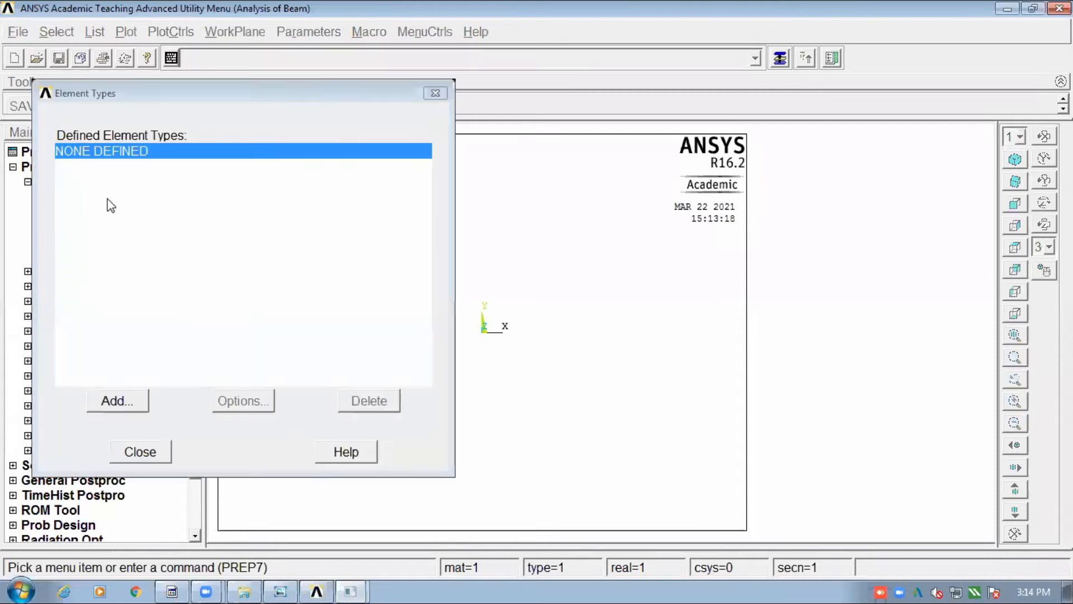
click(136, 401)
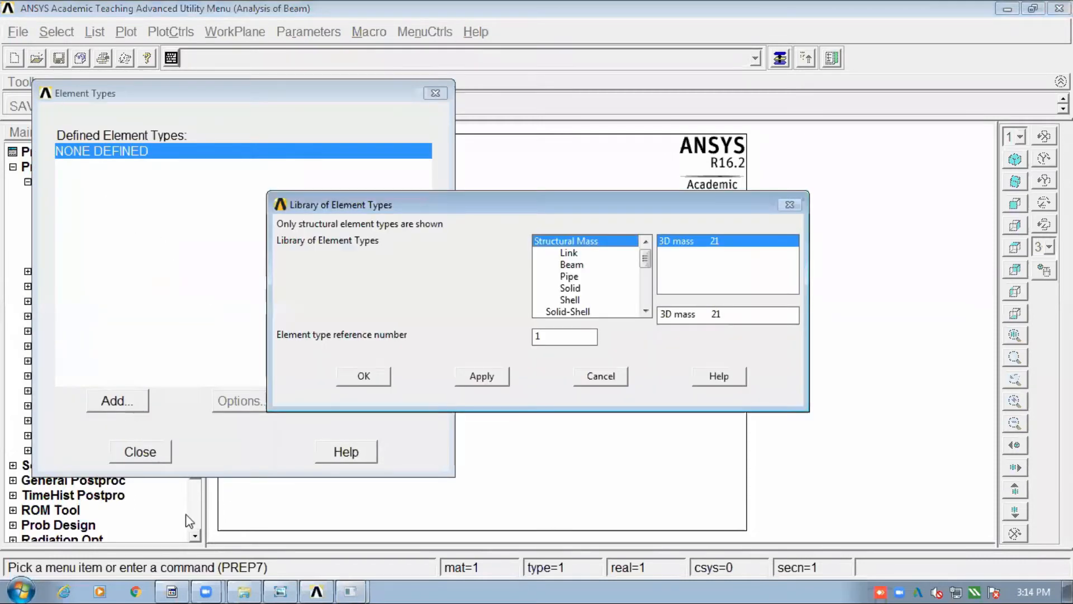
click(571, 266)
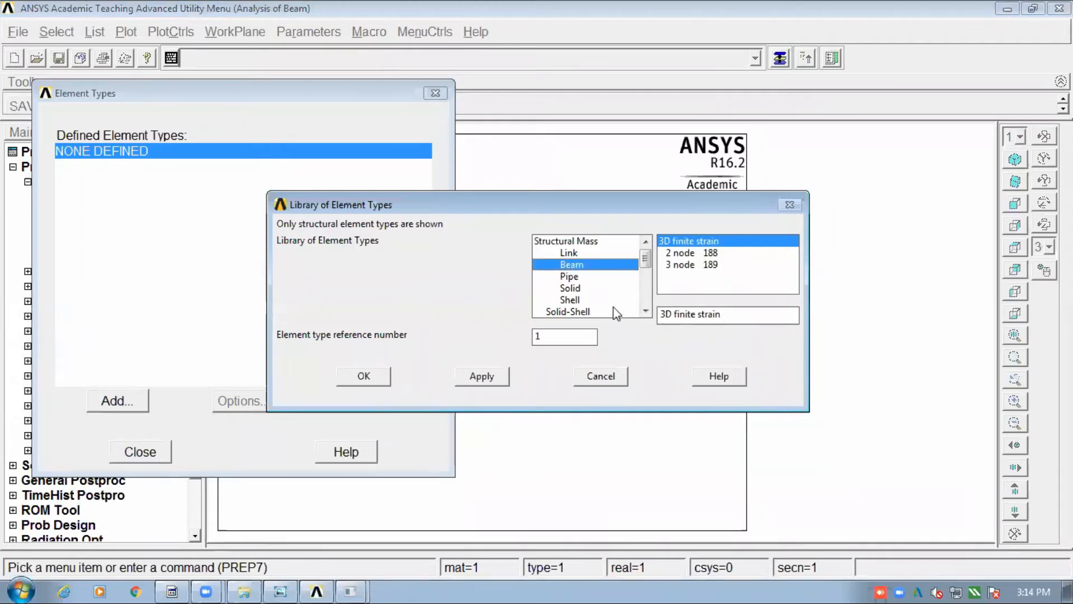
click(688, 255)
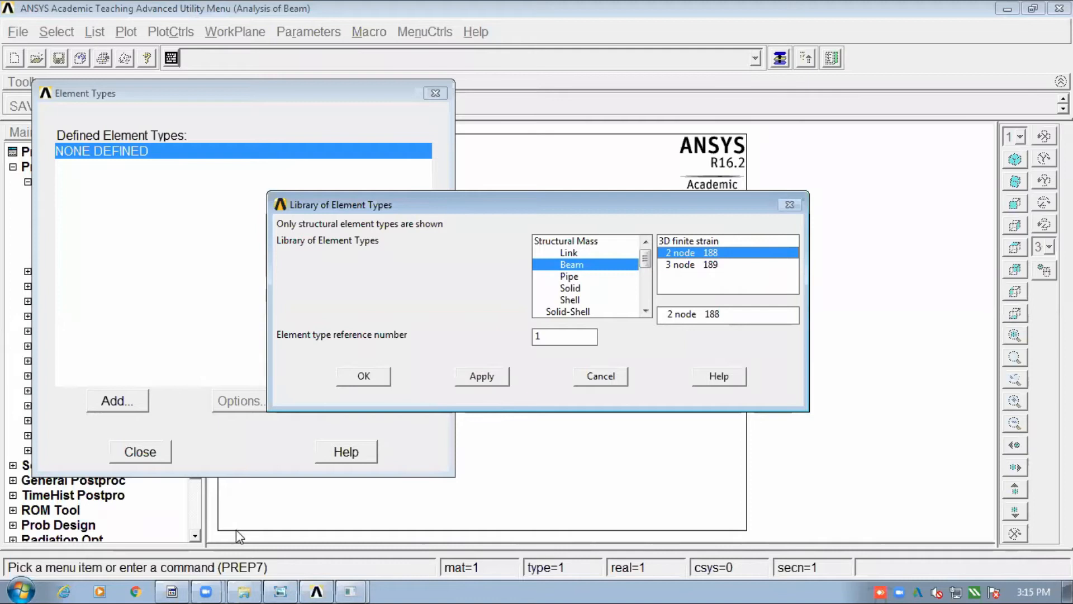
click(364, 377)
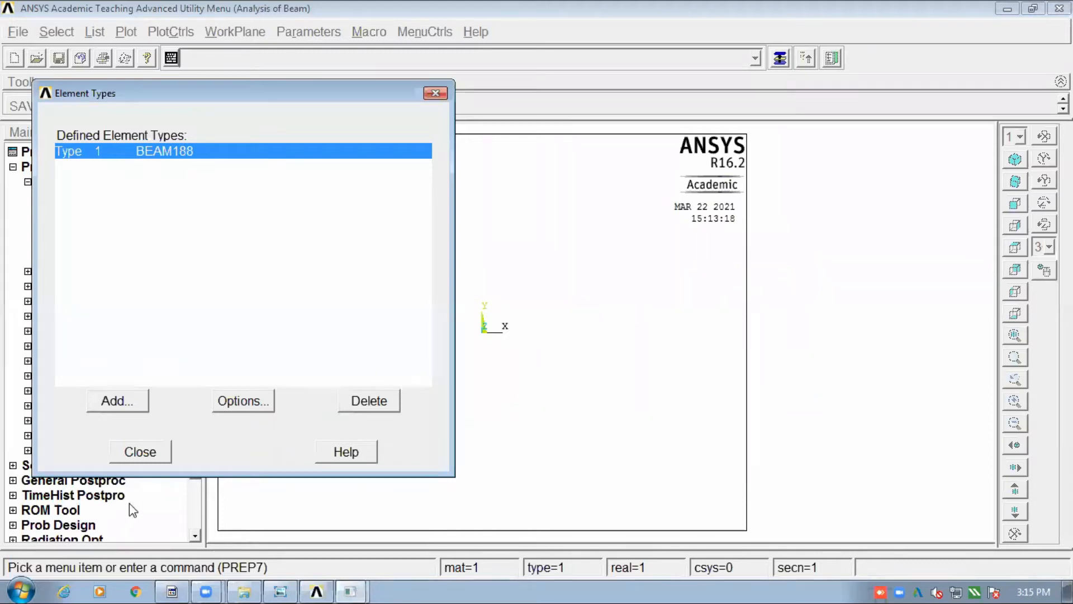
click(146, 452)
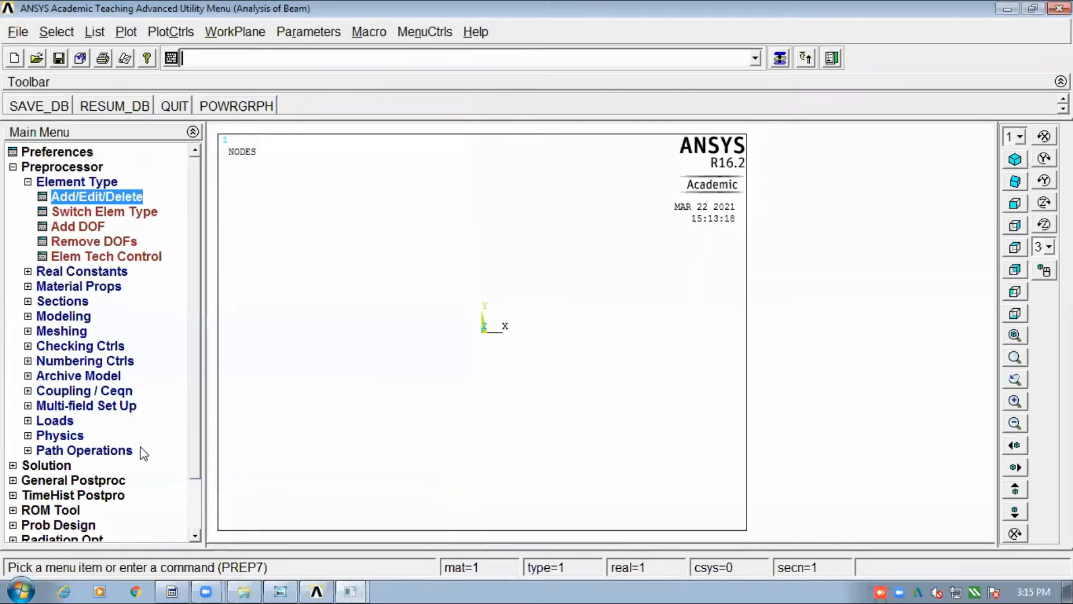
click(27, 181)
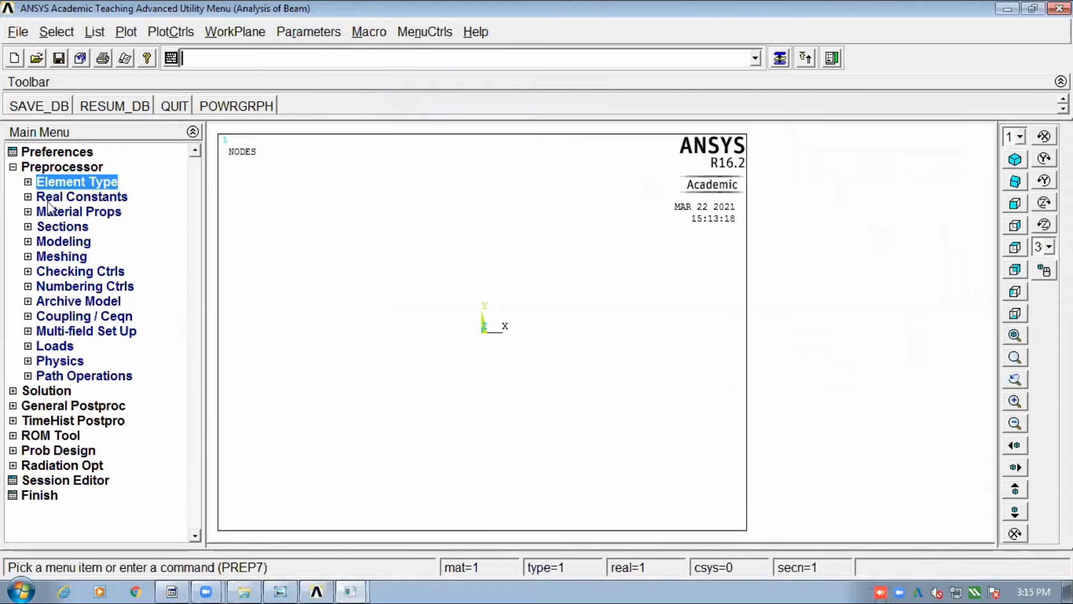
Step: Try to add a real constant set for the BEAM188 element type
click(61, 196)
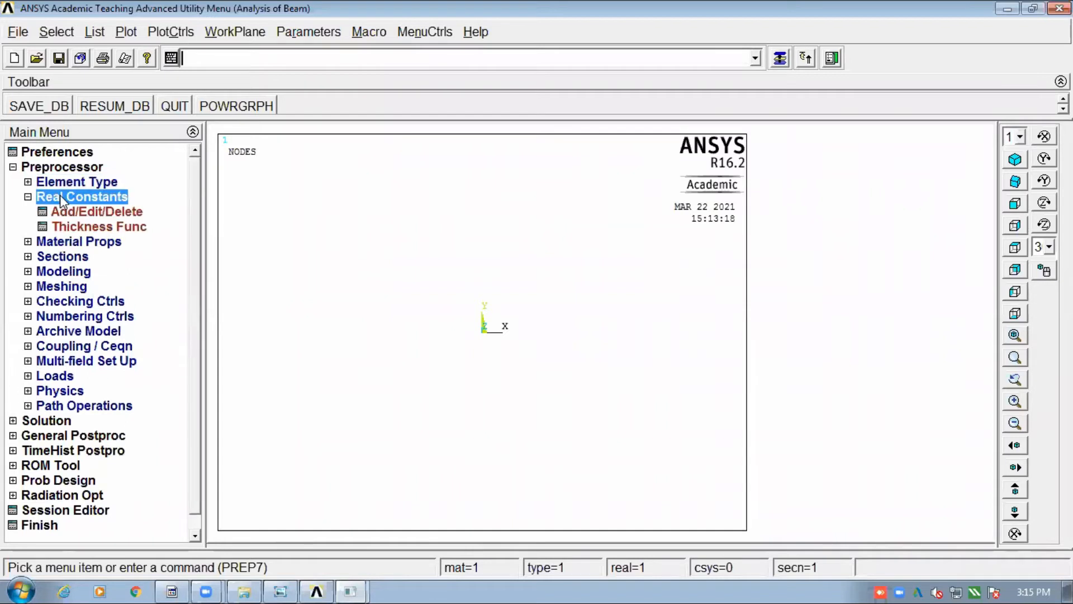
click(121, 211)
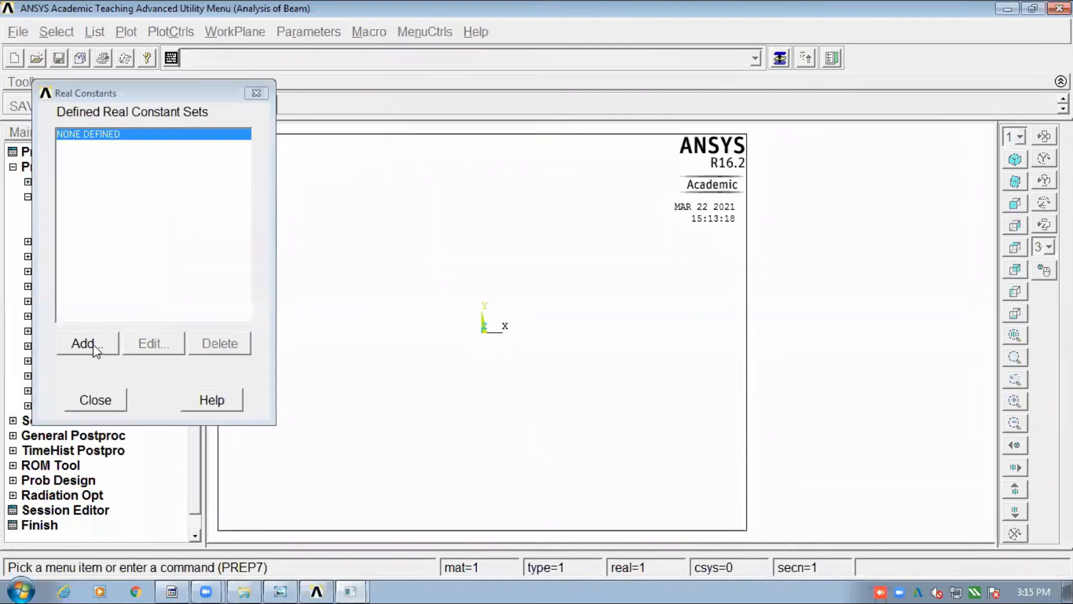
click(95, 348)
click(95, 399)
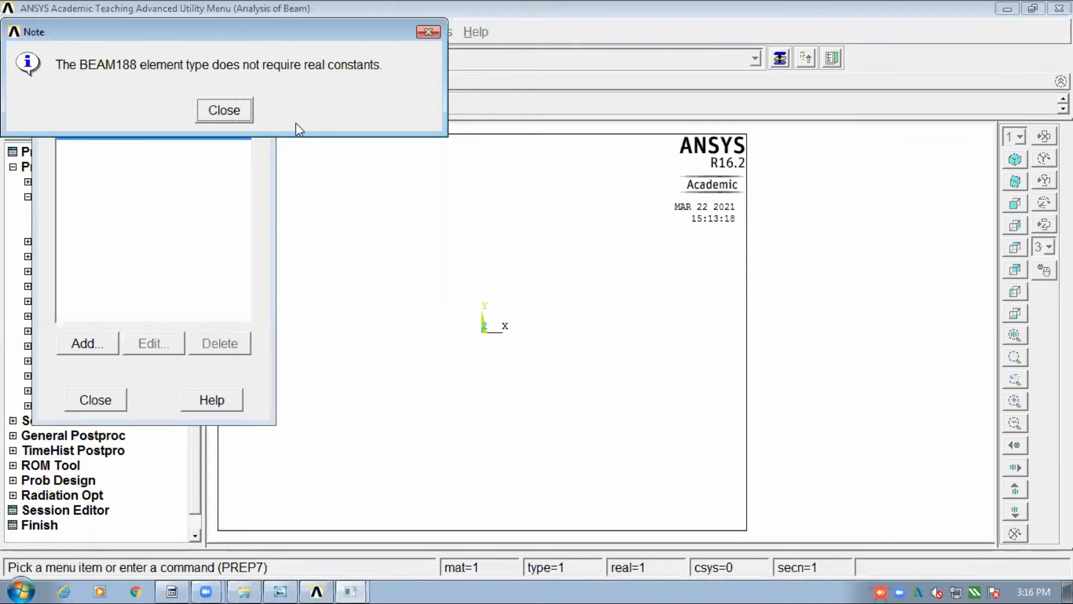
click(239, 116)
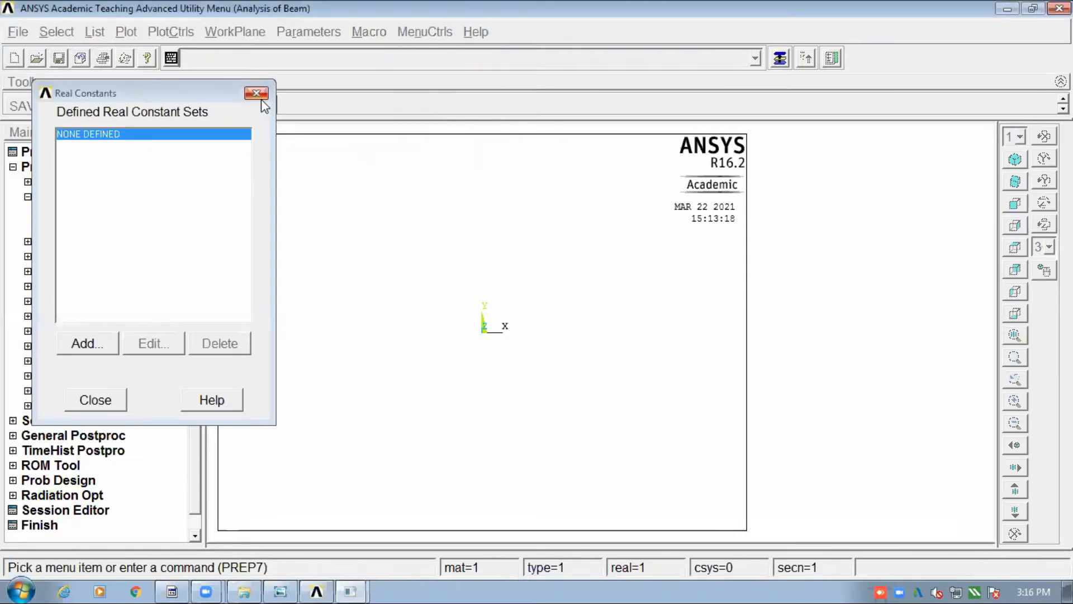
click(256, 93)
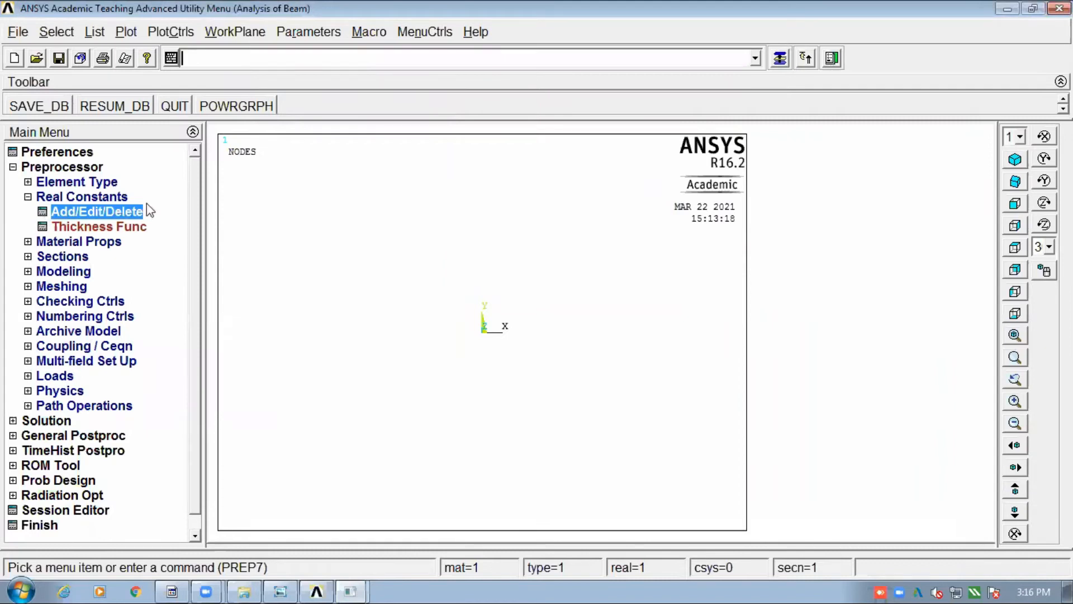
click(28, 199)
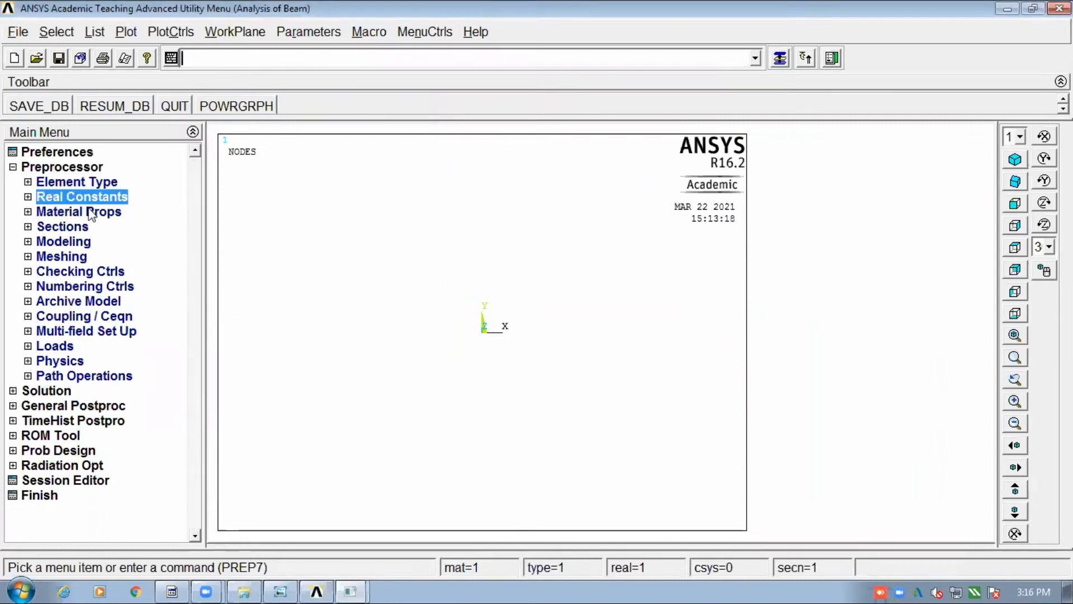
Step: Switch to Windows Photo Viewer and check the material data on the handwritten beam problem sheet, then return to ANSYS
click(89, 212)
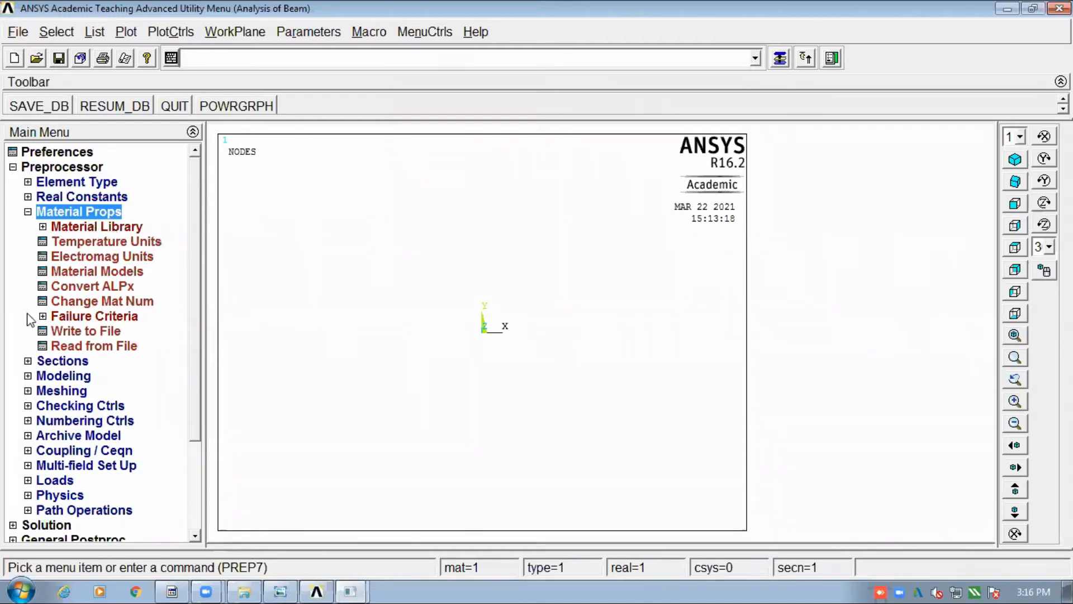
click(281, 587)
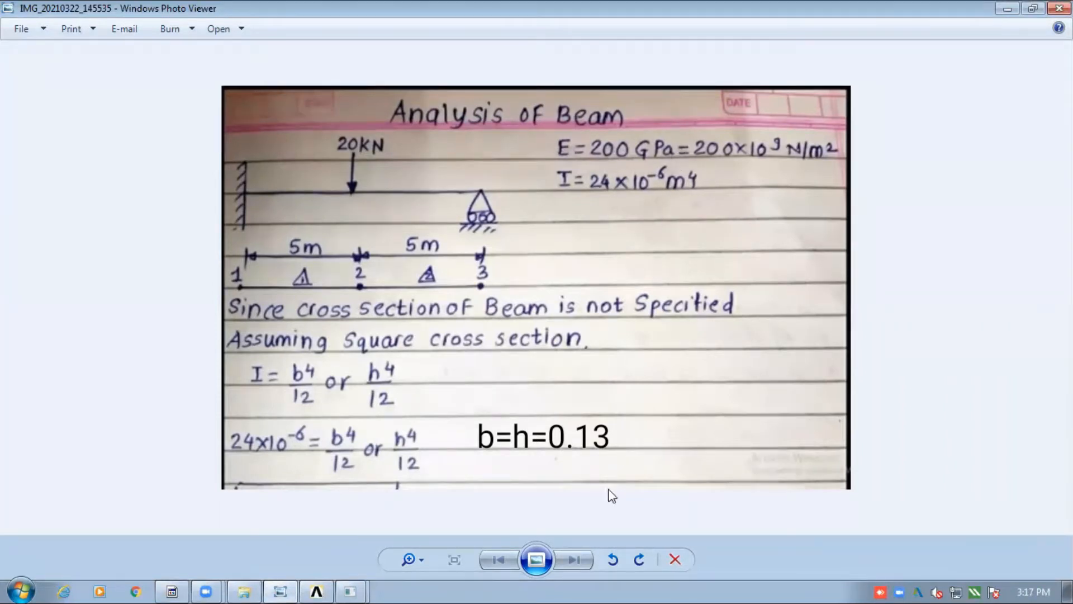
click(317, 589)
click(317, 589)
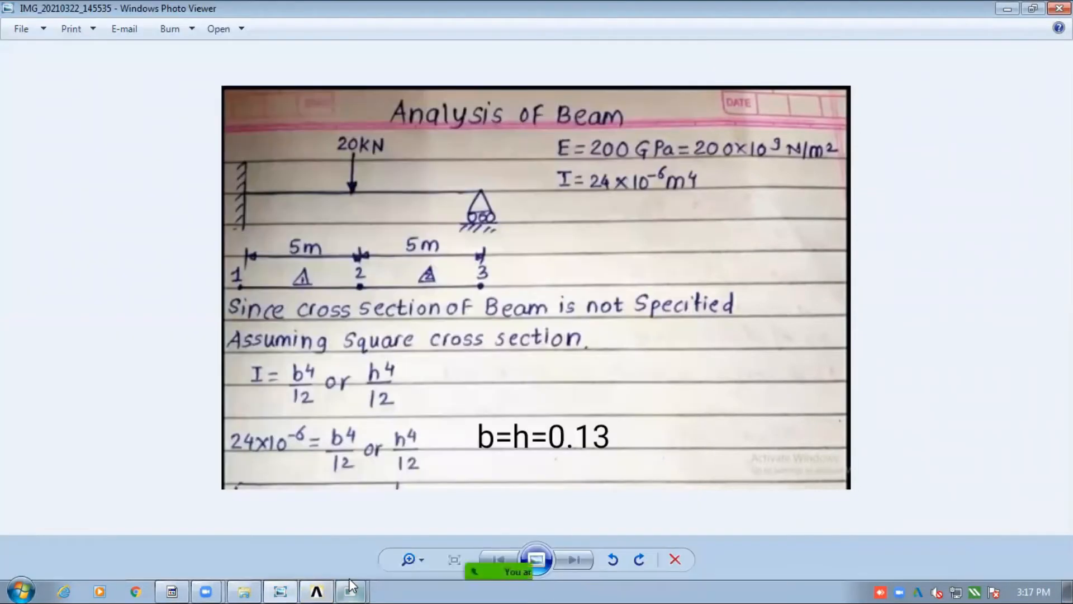
click(348, 581)
click(368, 557)
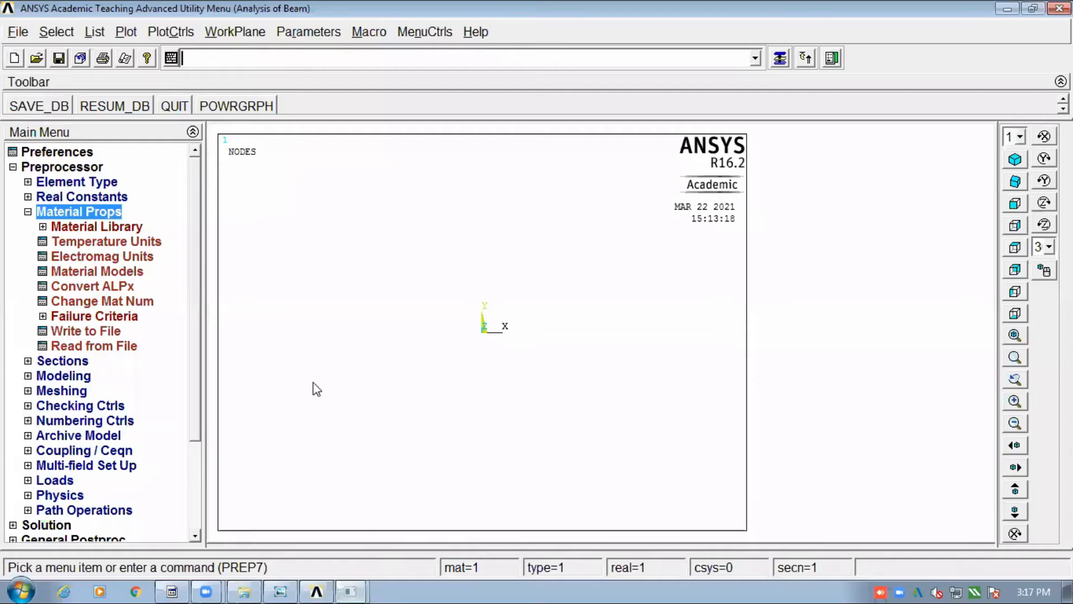
Step: Define material model 1 as structural linear elastic isotropic with EX 200e9 and PRXY 0.3
double_click(64, 273)
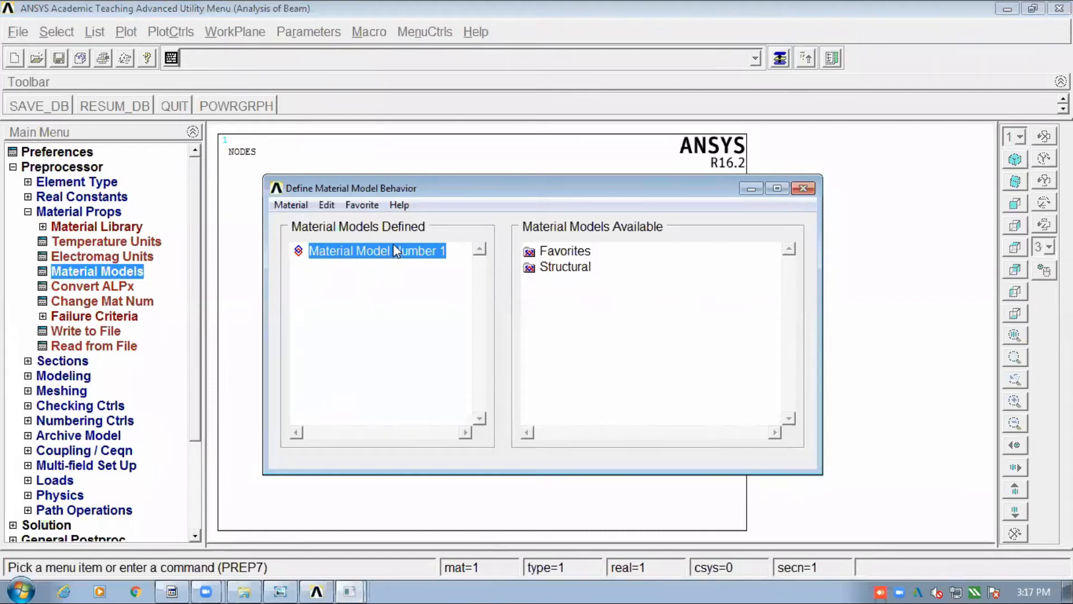
double_click(564, 268)
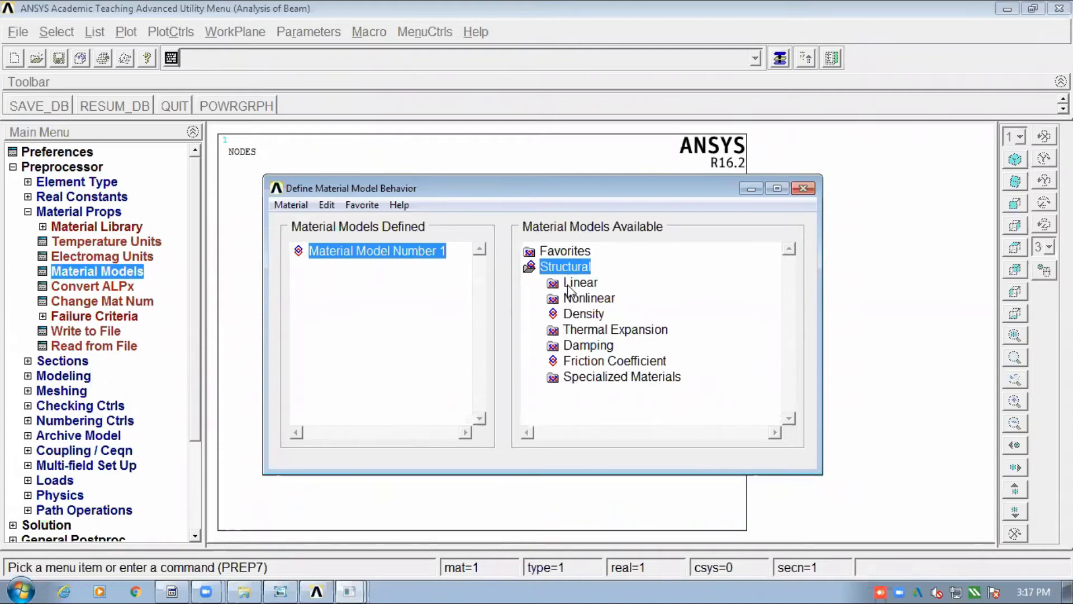
double_click(567, 285)
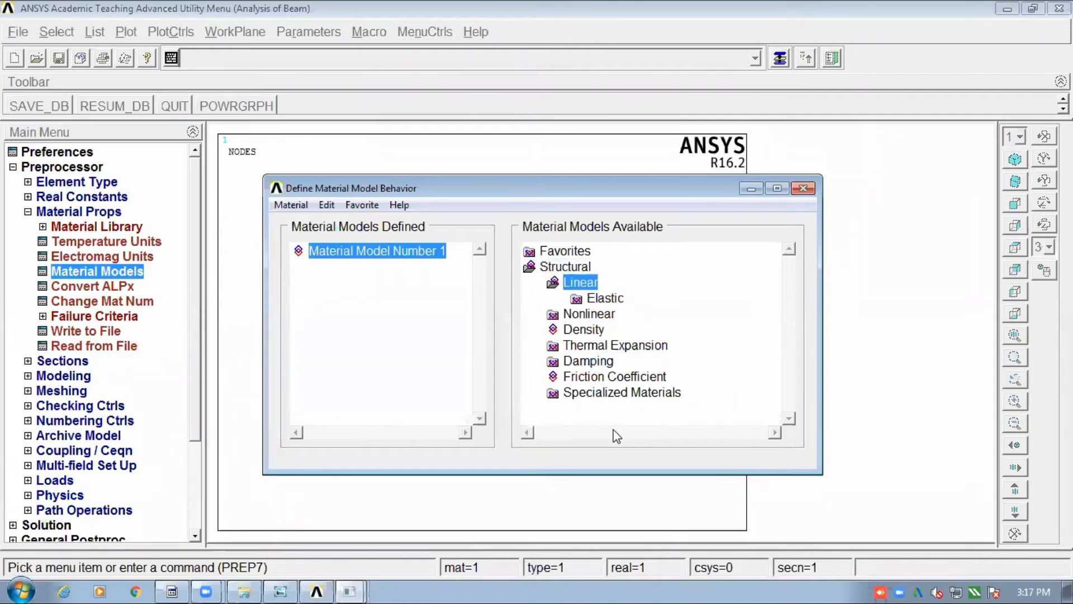
double_click(602, 297)
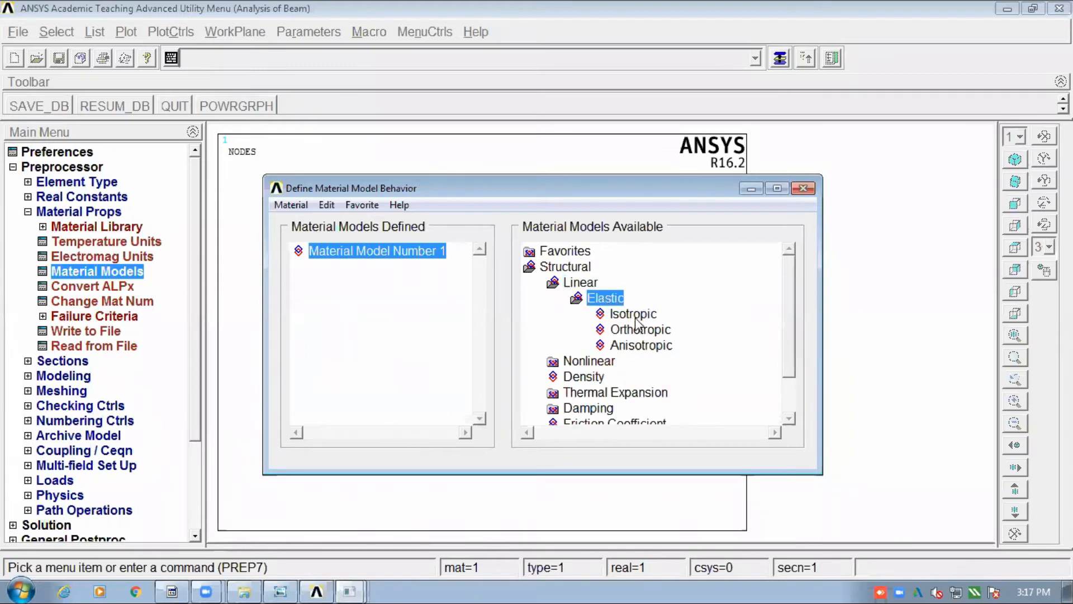
double_click(633, 315)
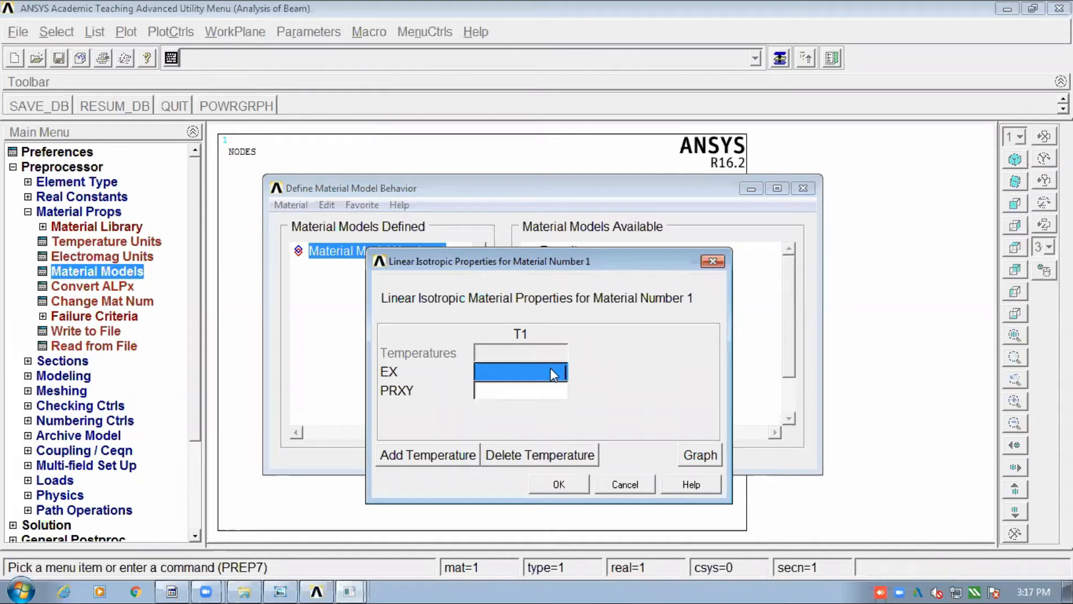
text(200)
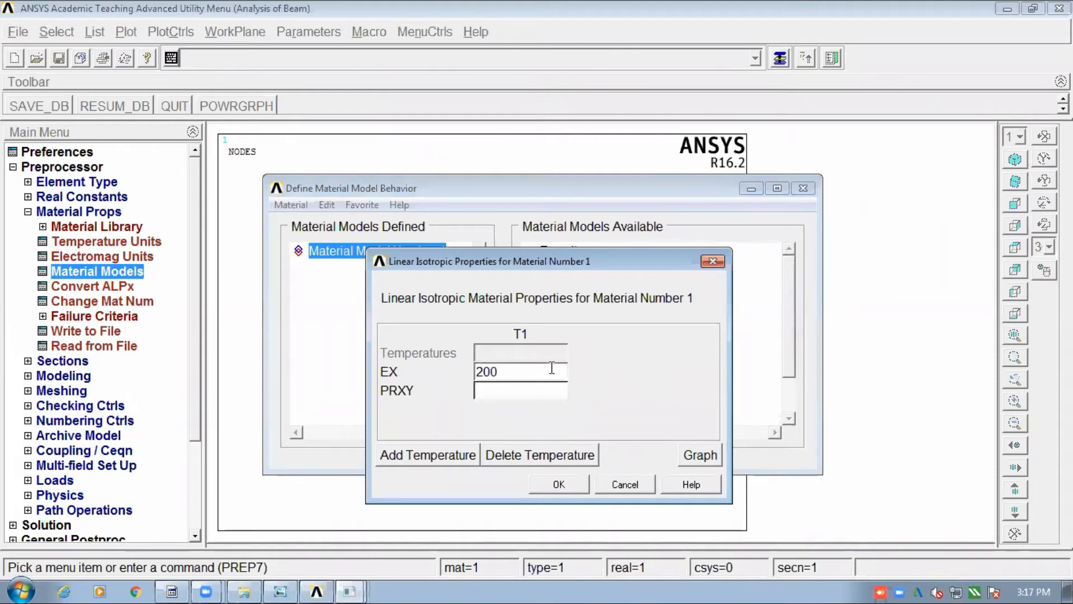
text(e9)
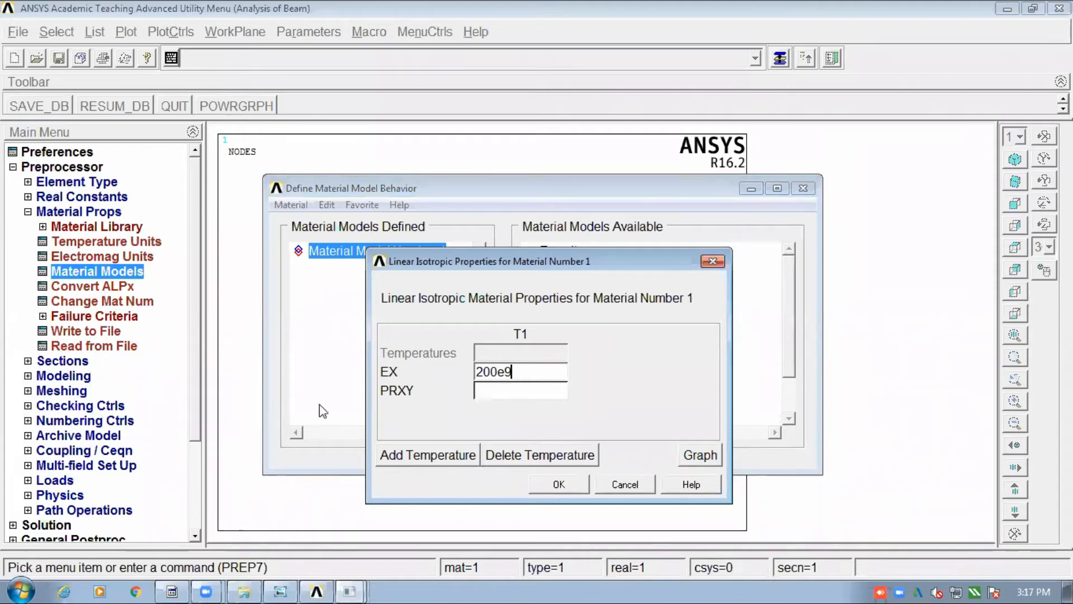
click(505, 395)
text(0.3)
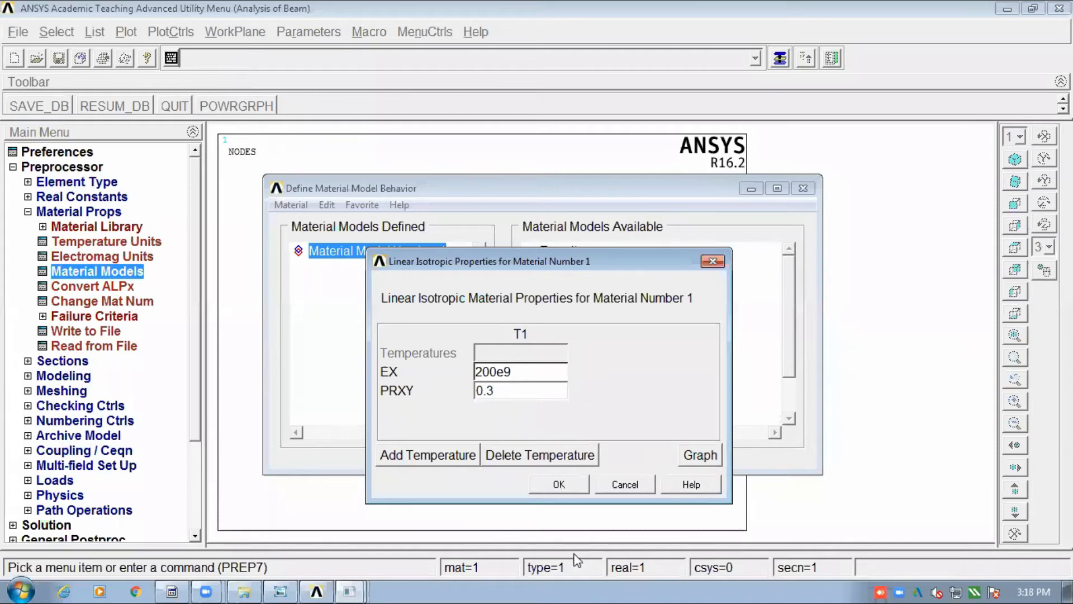
click(559, 484)
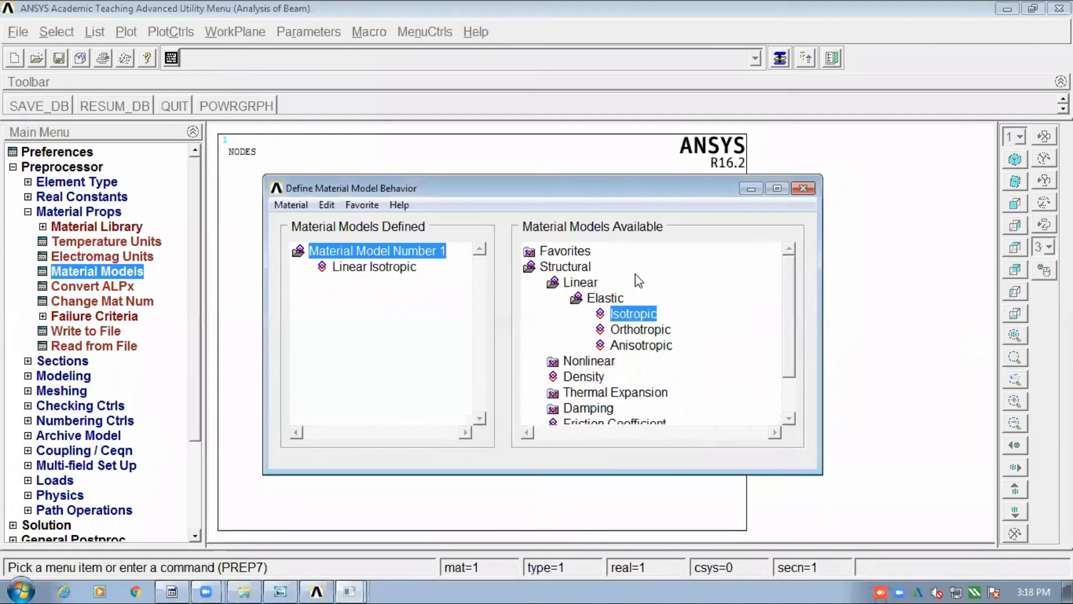
click(803, 189)
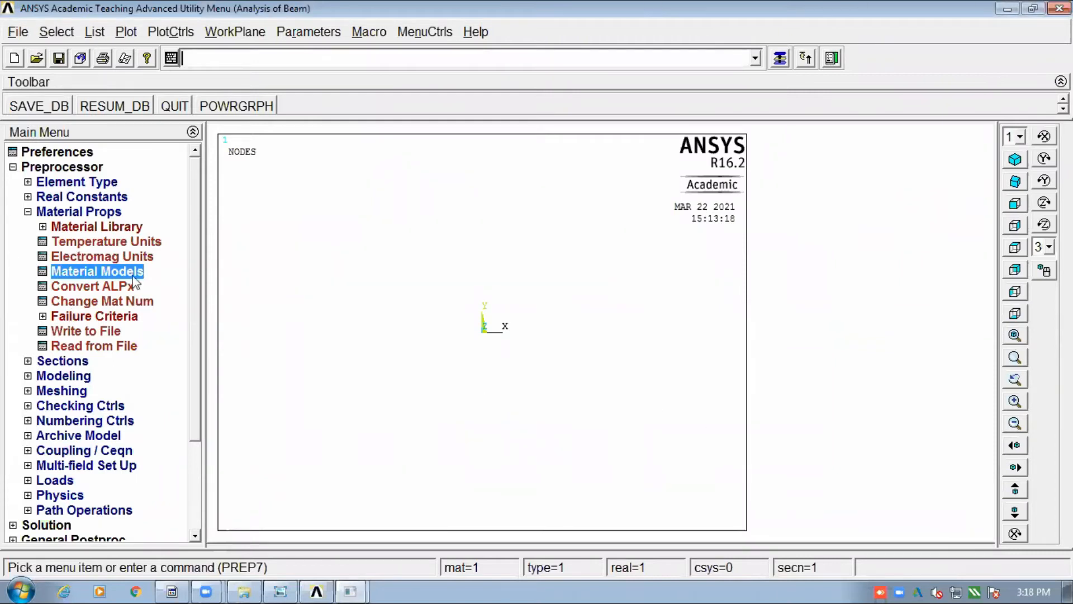
click(28, 212)
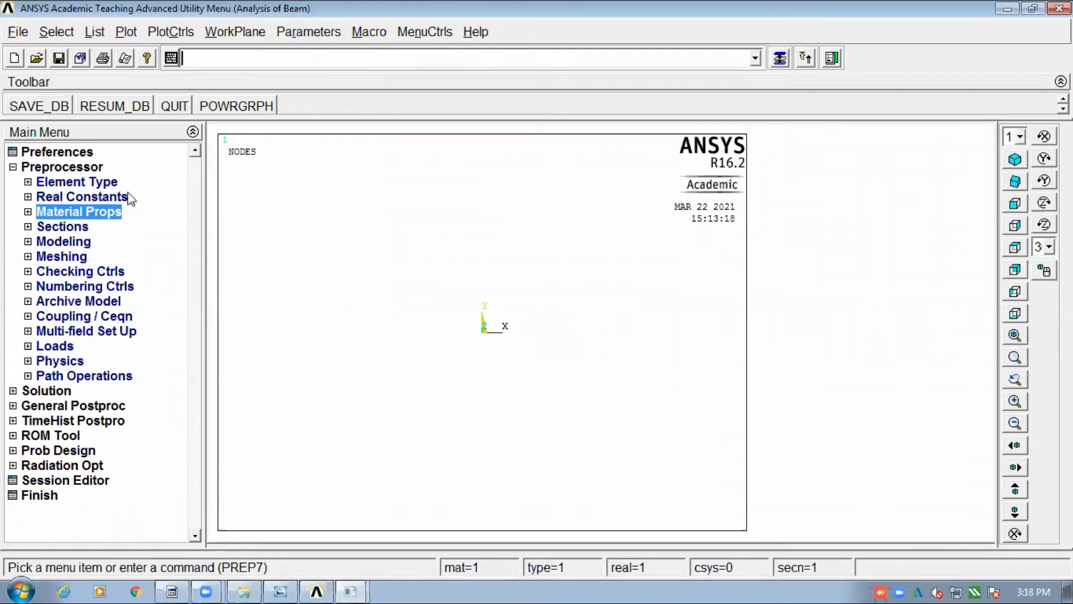
Step: Expand the beam section options and review the square cross-section dimensions on the problem sheet in Windows Photo Viewer
click(67, 229)
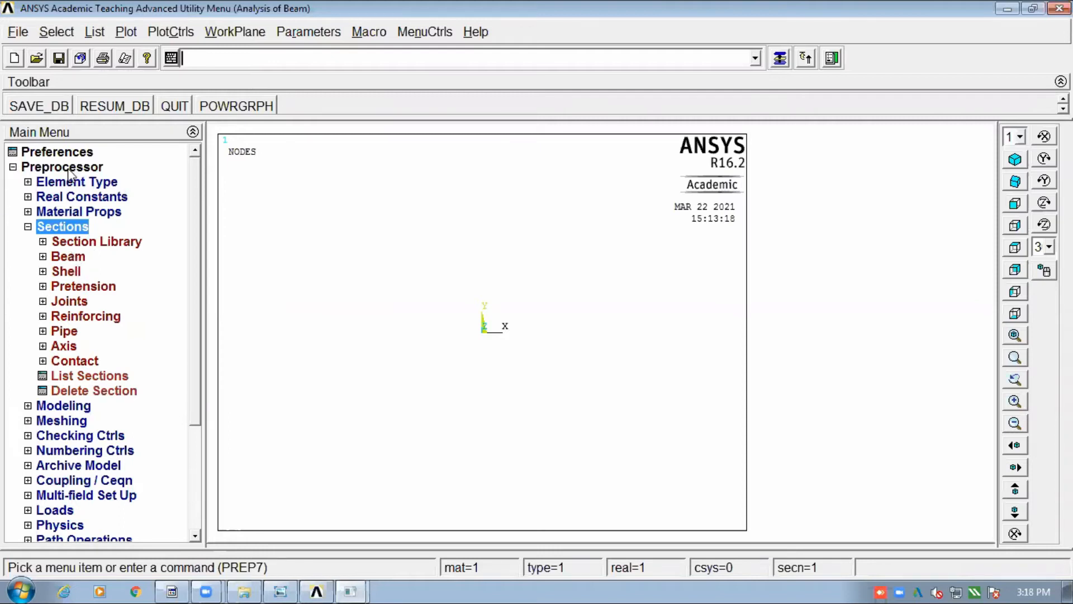
click(76, 259)
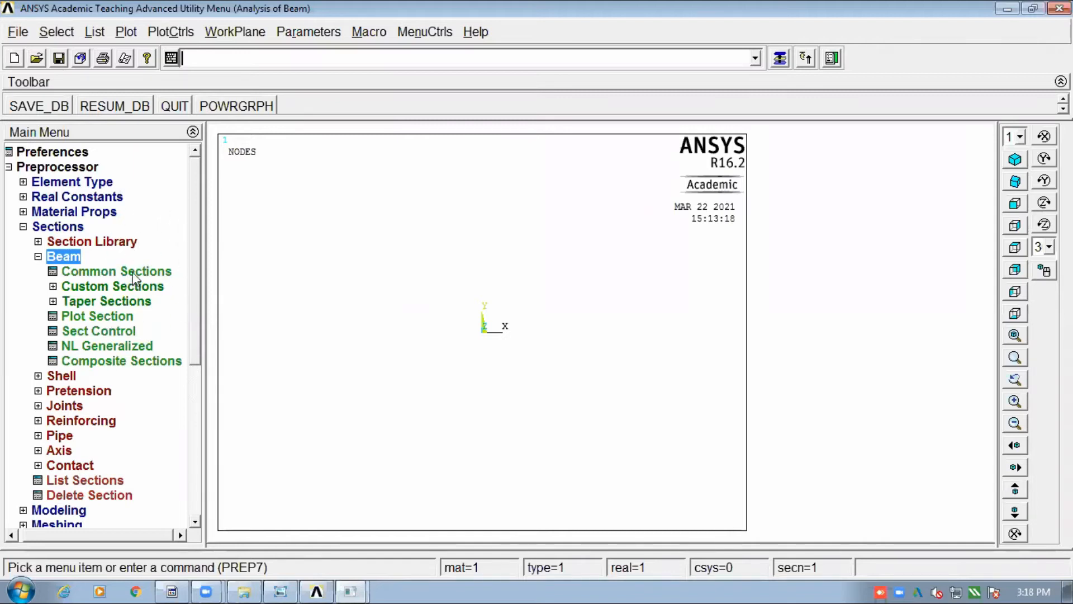
click(281, 587)
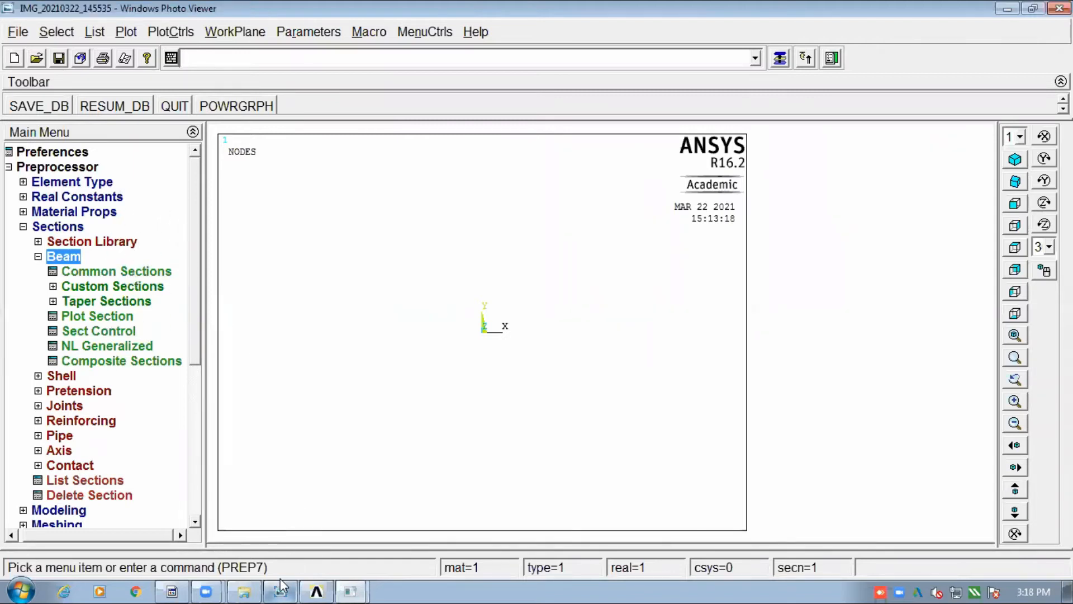
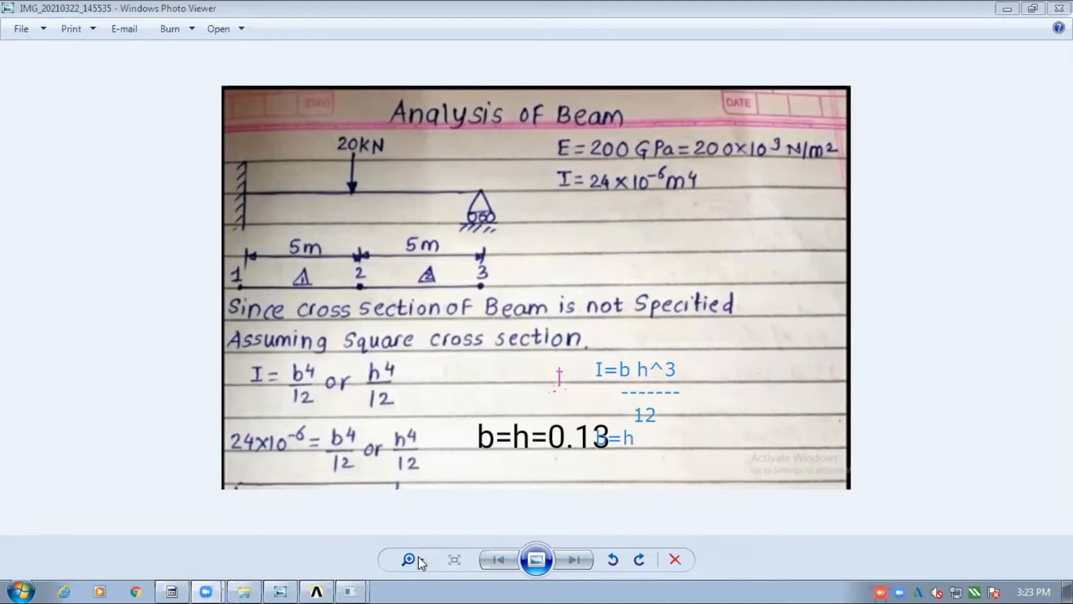
click(281, 584)
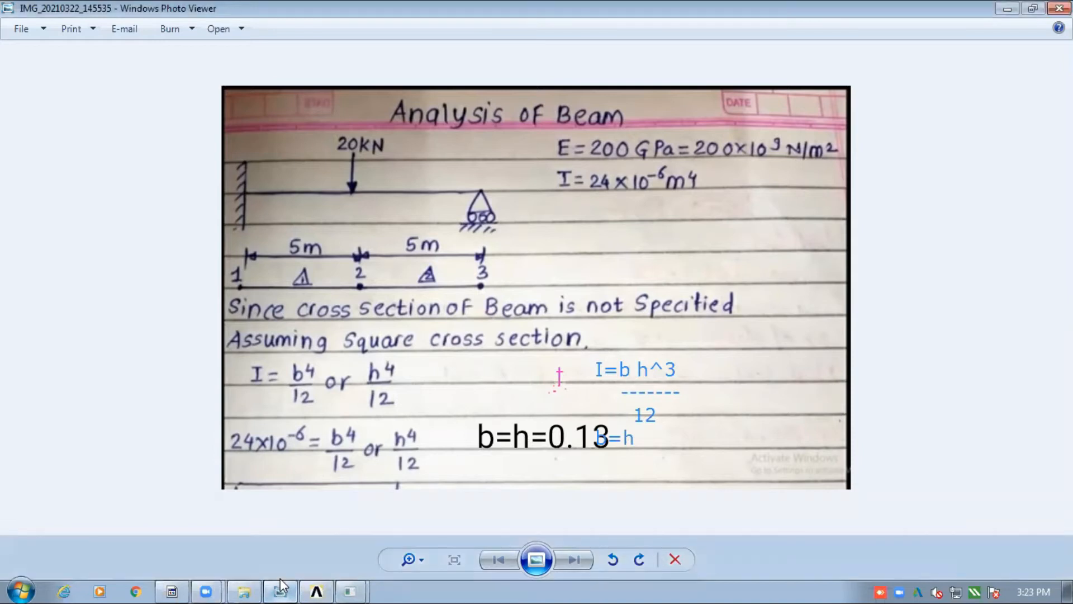
click(280, 581)
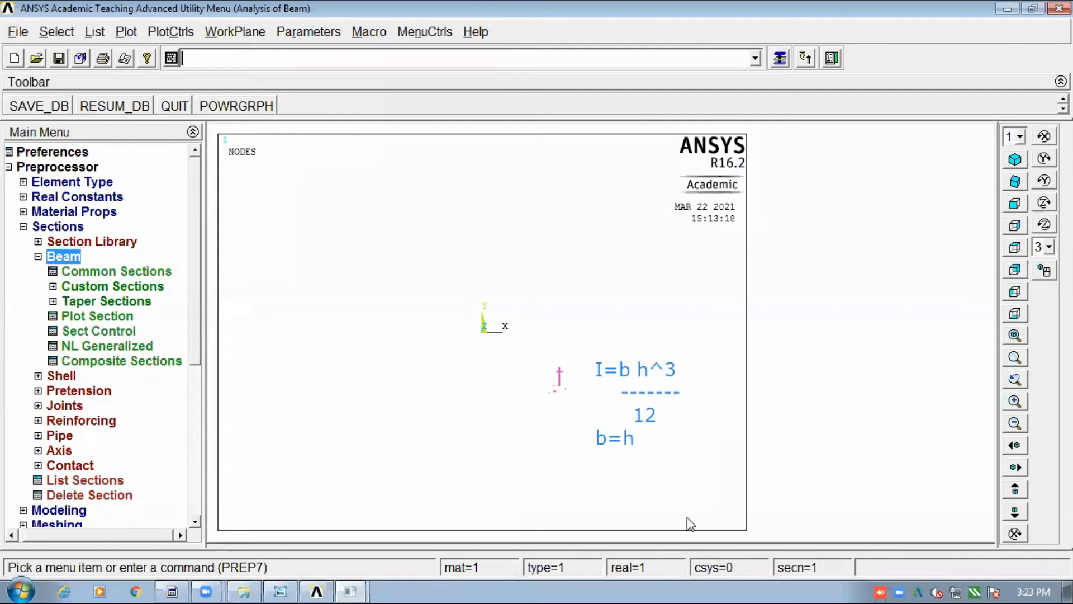
click(780, 123)
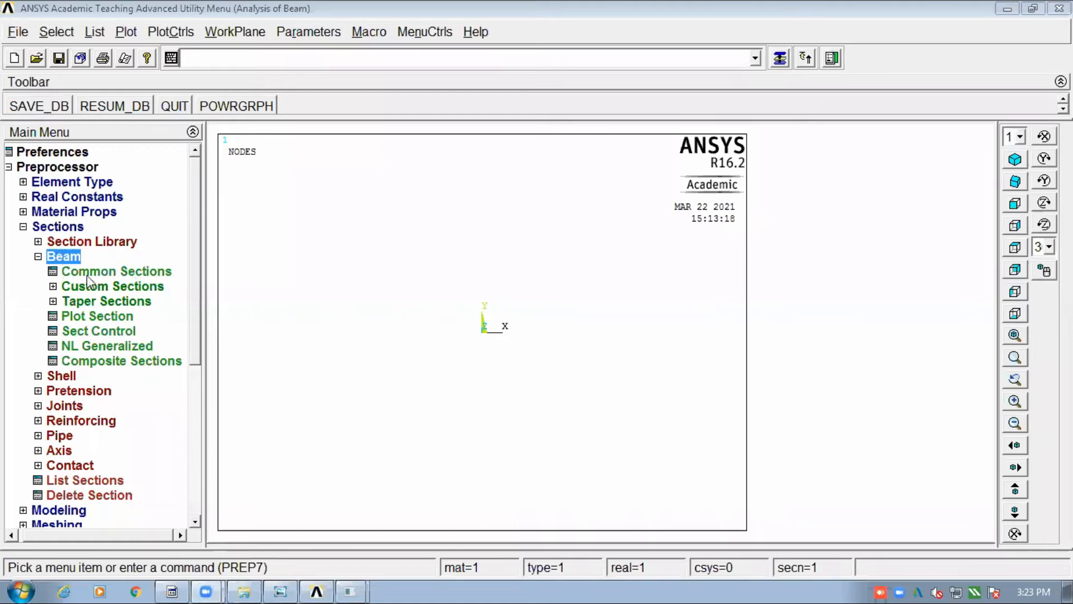
Step: Start a common beam section with ID 1, name it Square, and choose the solid rectangular sub-type
click(127, 276)
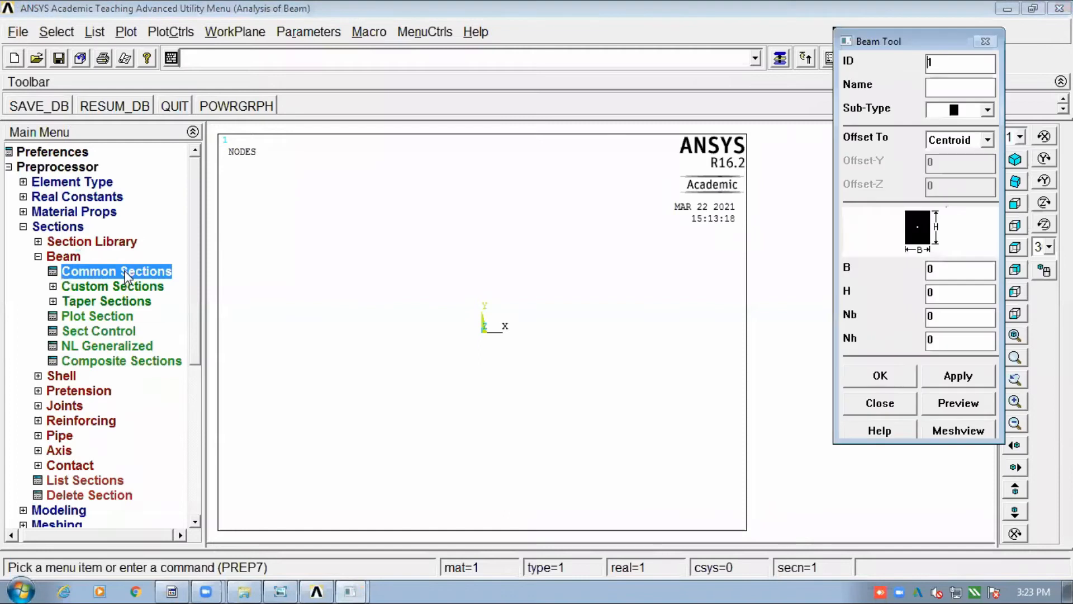
click(955, 84)
text(Square)
click(989, 109)
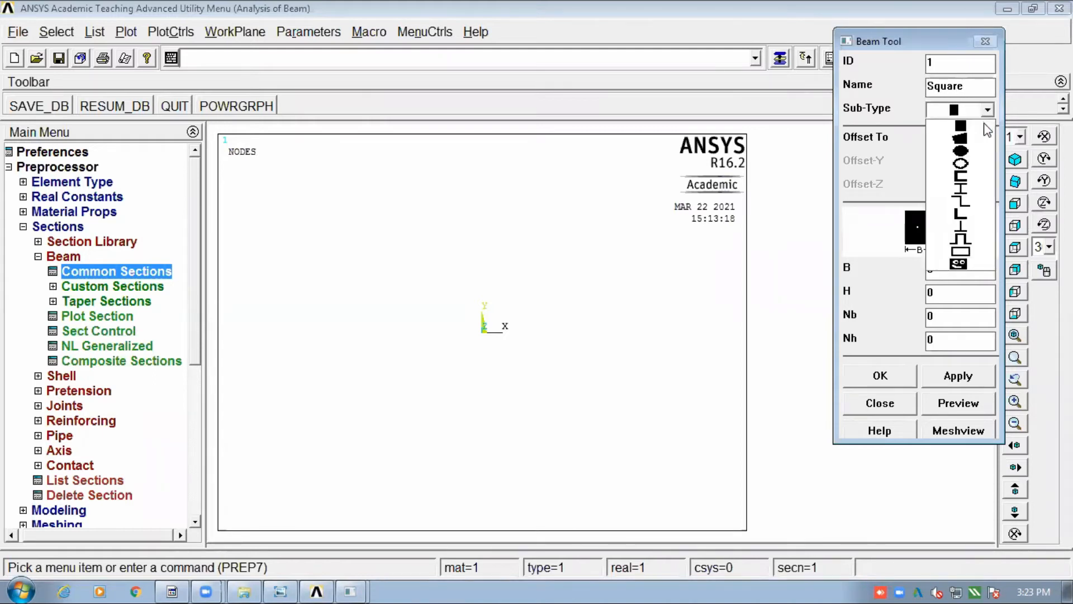
click(962, 132)
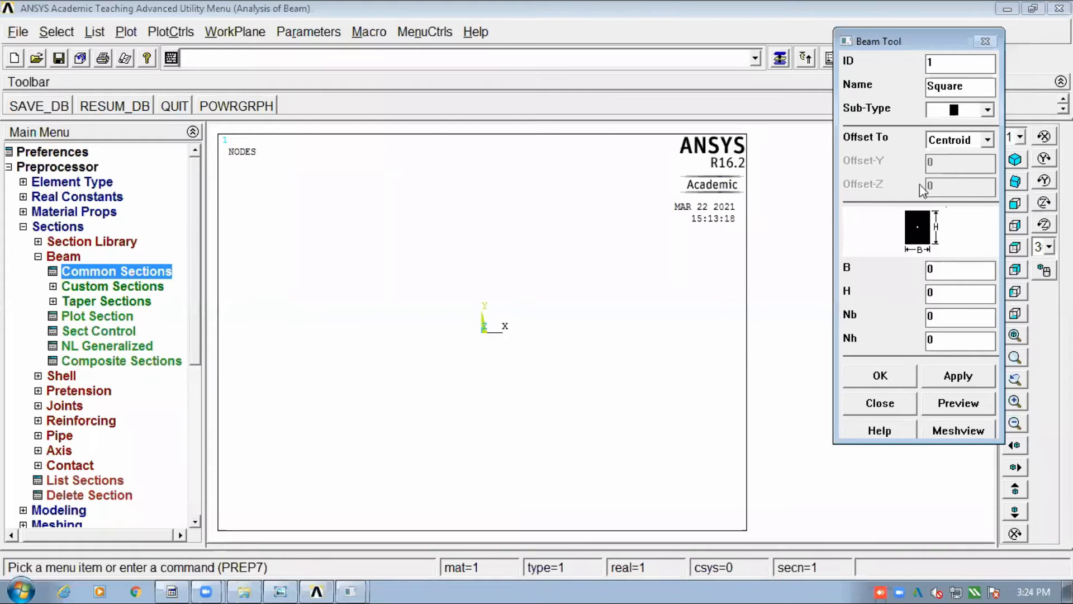
click(987, 109)
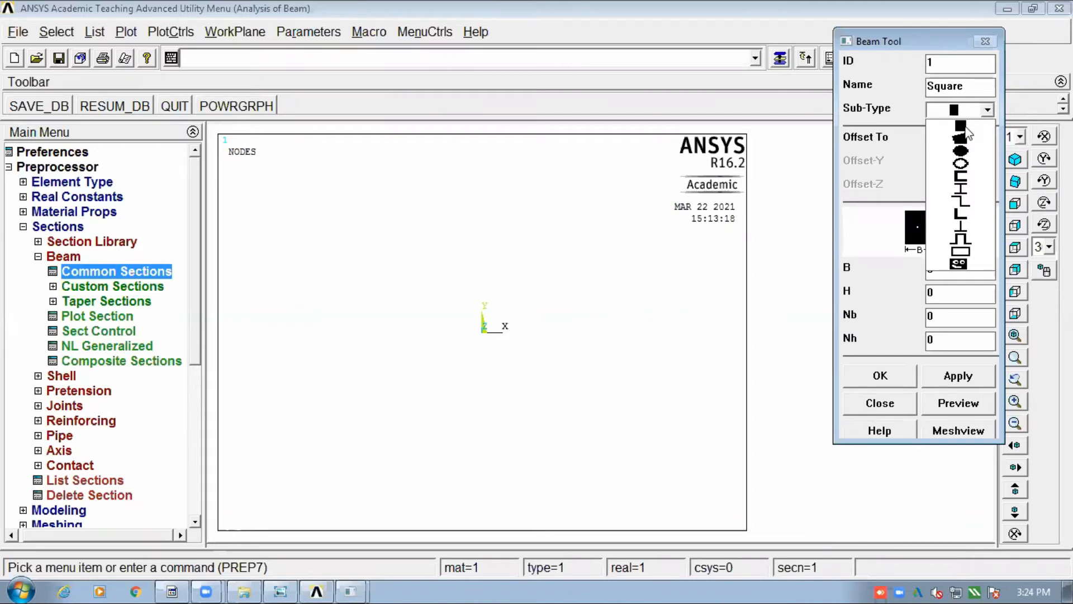
click(960, 127)
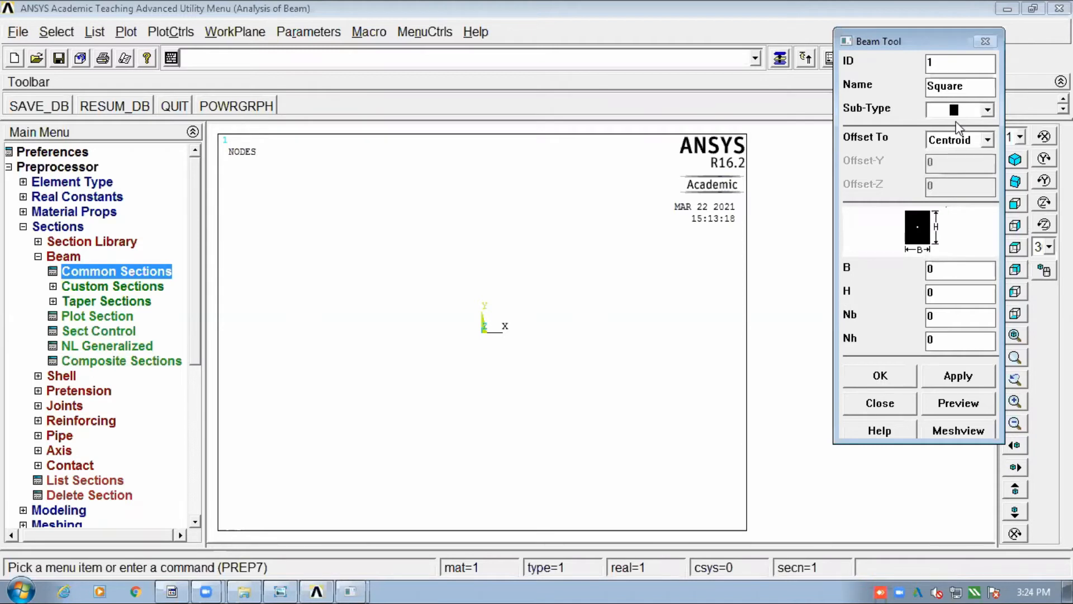
Step: Set both the width B and height H of the Square section to 0.13 and accept the section definition
click(941, 269)
text(.013)
key(BackSpace)
key(BackSpace)
key(BackSpace)
text(13)
click(960, 293)
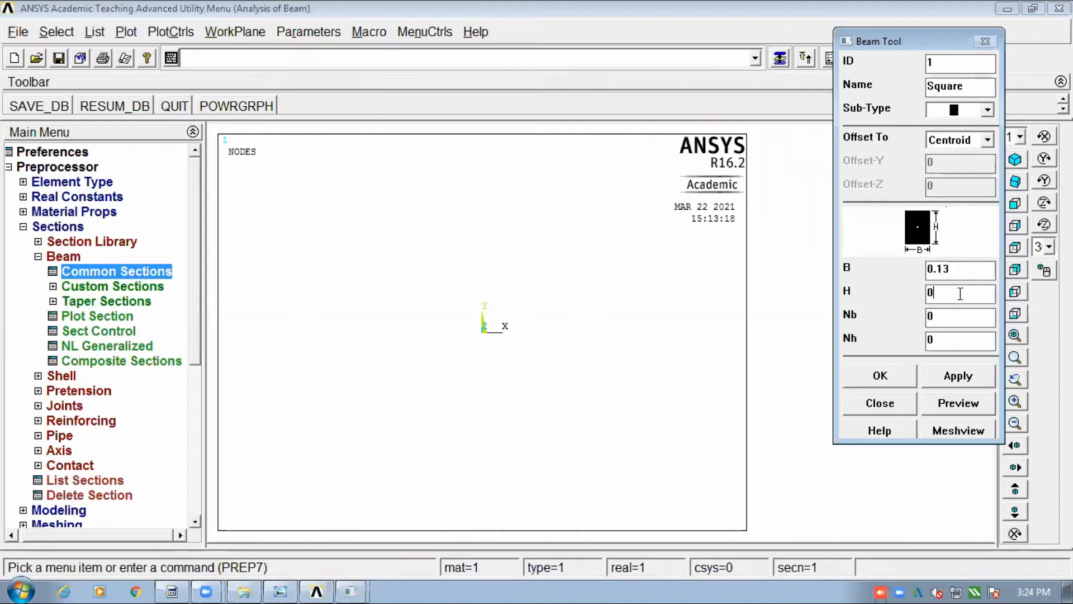
text(.13)
click(898, 384)
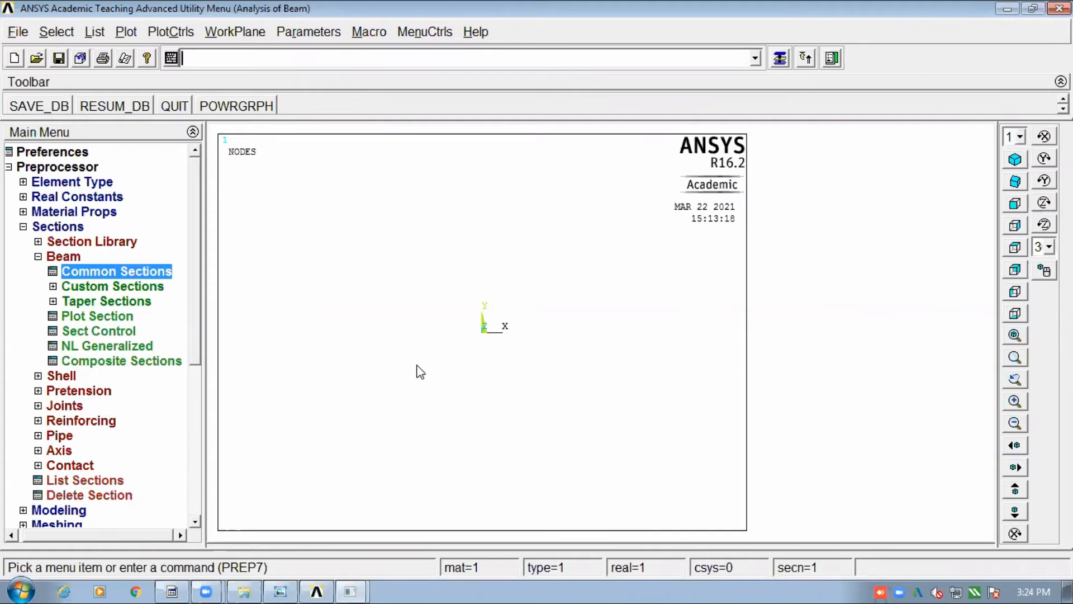
click(38, 258)
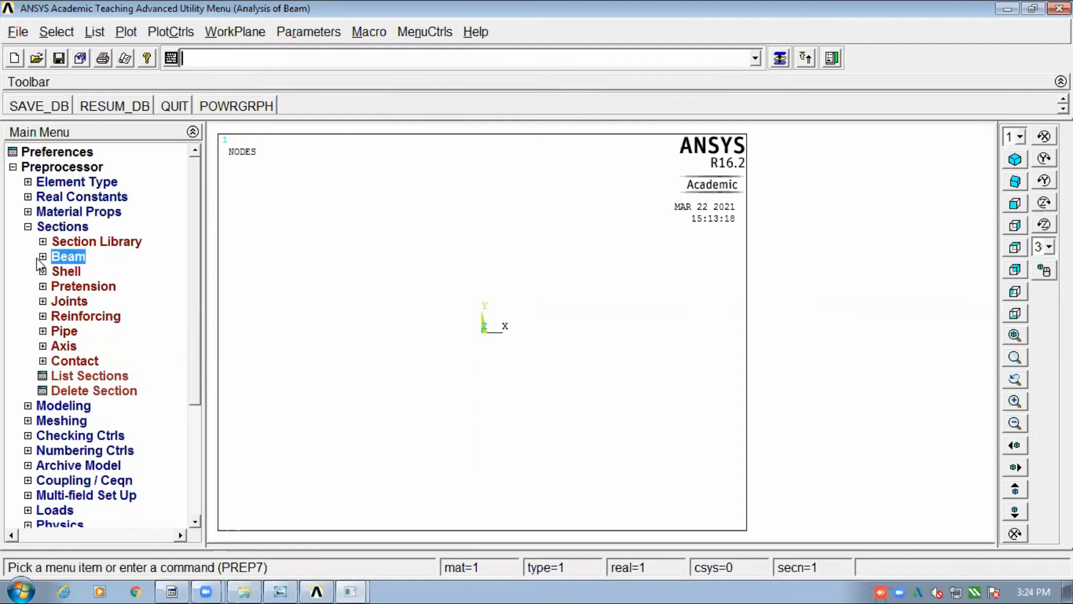
click(27, 227)
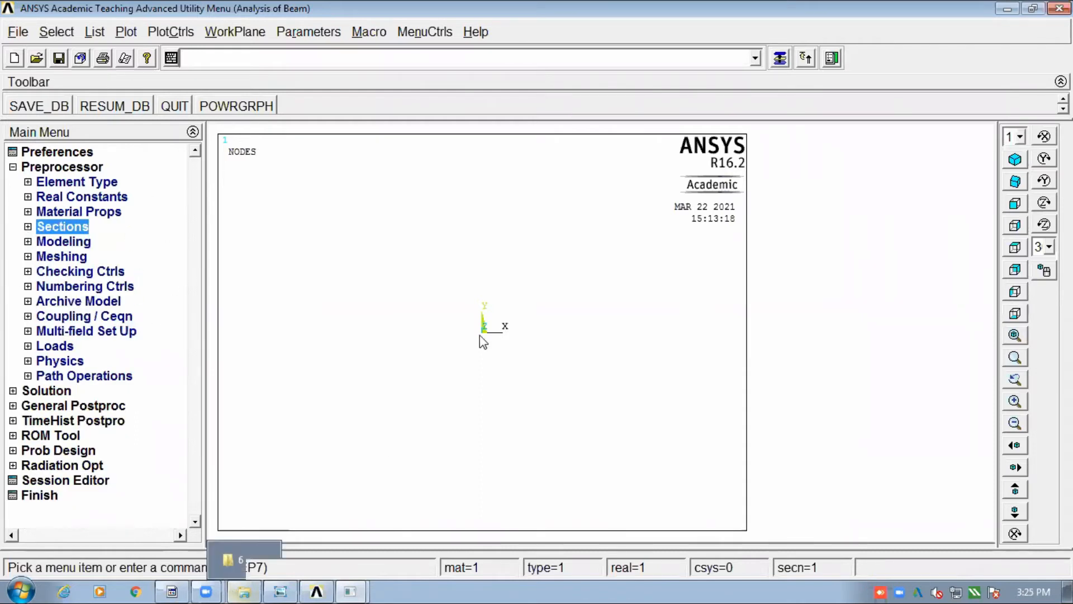
Step: Expand the preprocessor's modeling options down to the node creation commands
click(283, 584)
click(282, 584)
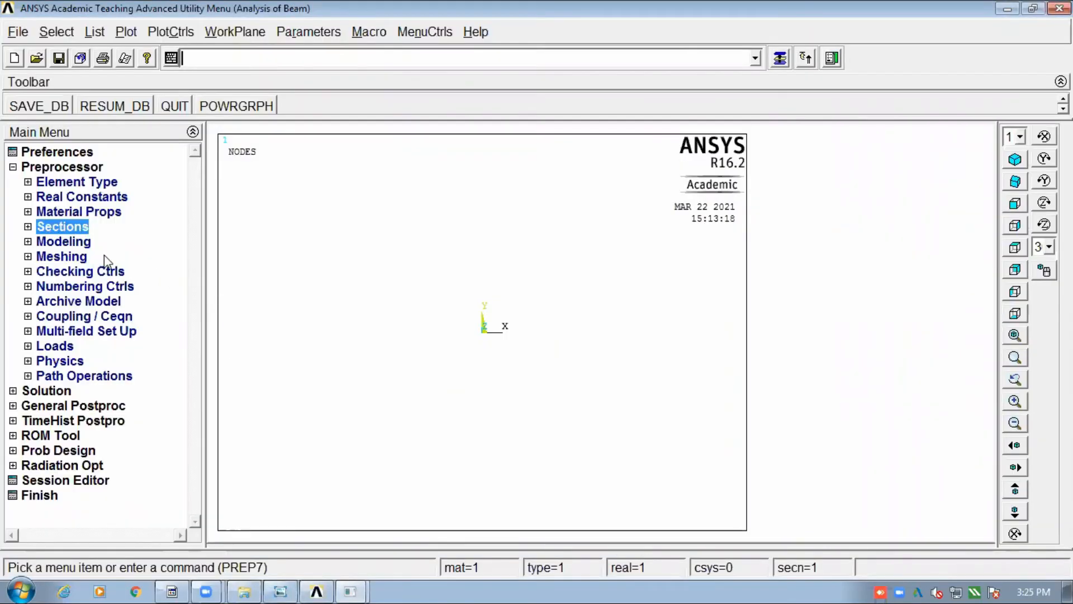
click(51, 242)
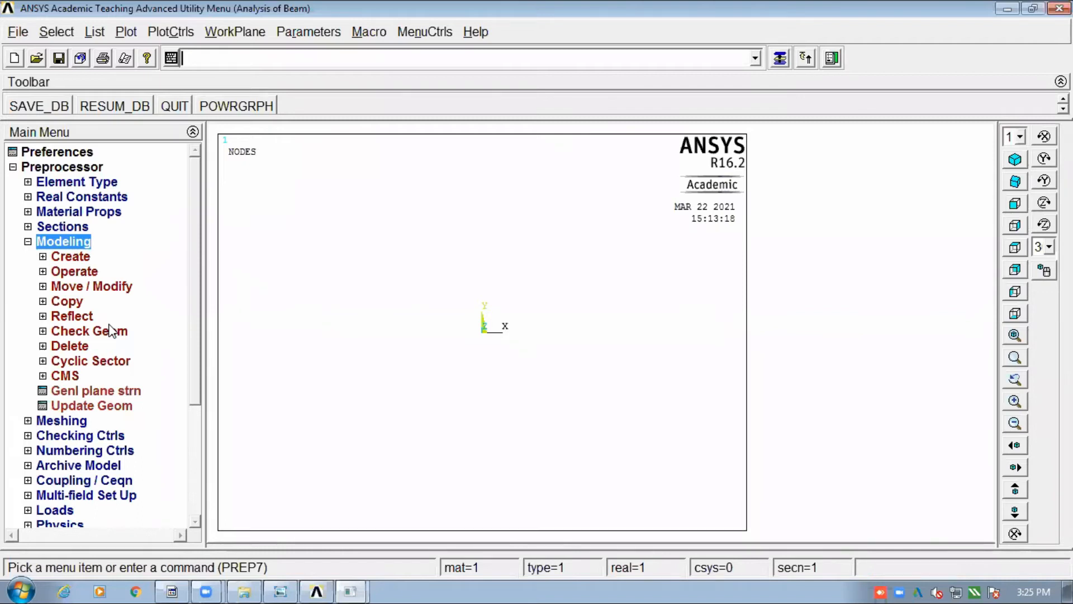
click(66, 258)
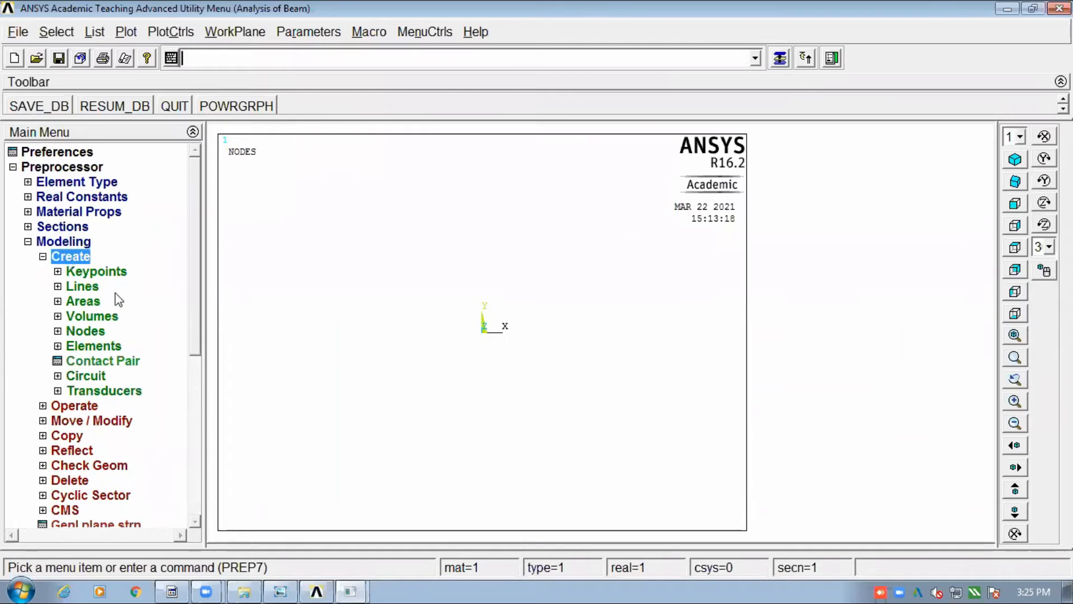
click(90, 331)
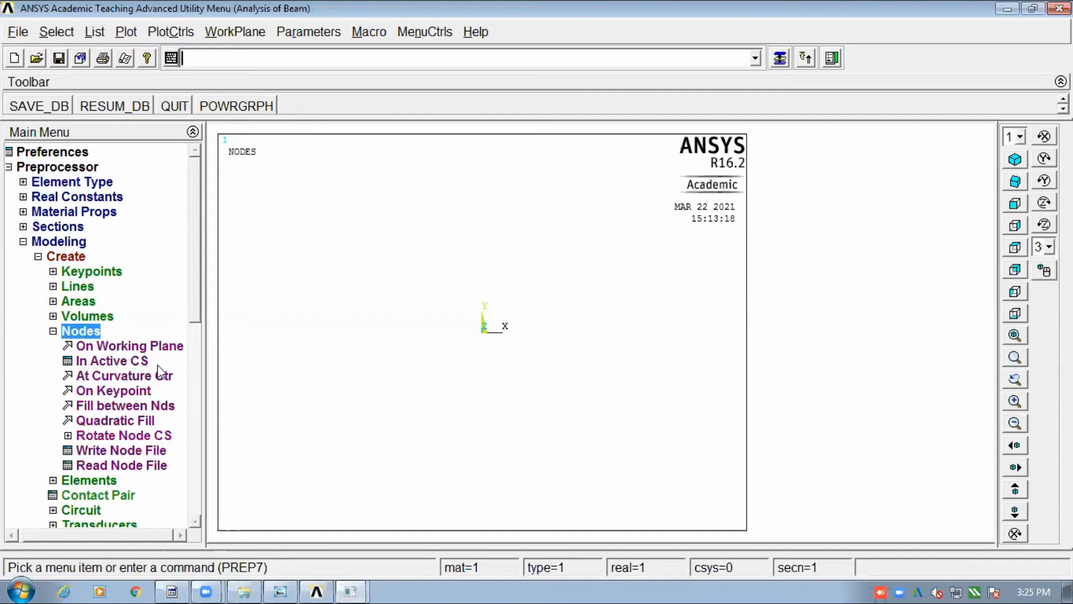
Step: Review the node positions on the problem sheet in Windows Photo Viewer, annotating node 1 with 0,0 and starting a label at node 2
click(282, 590)
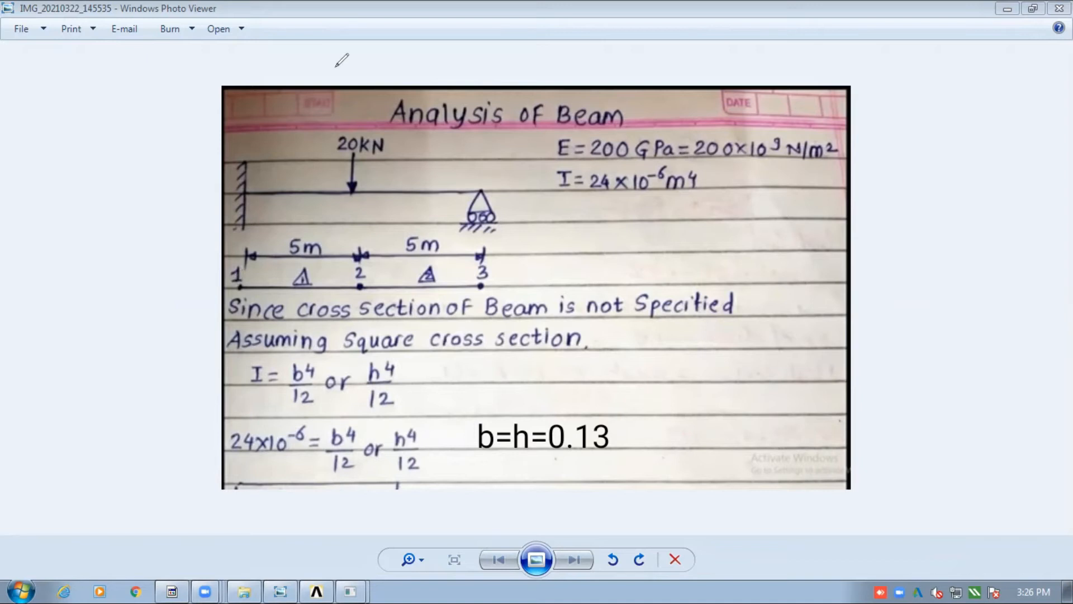
click(243, 242)
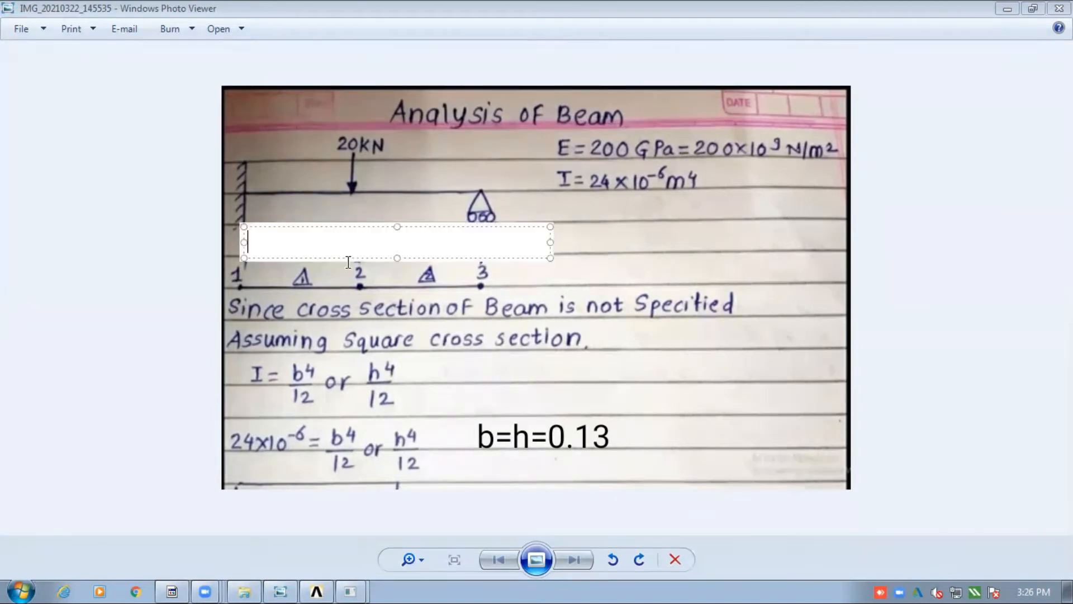
text(0,0)
click(698, 234)
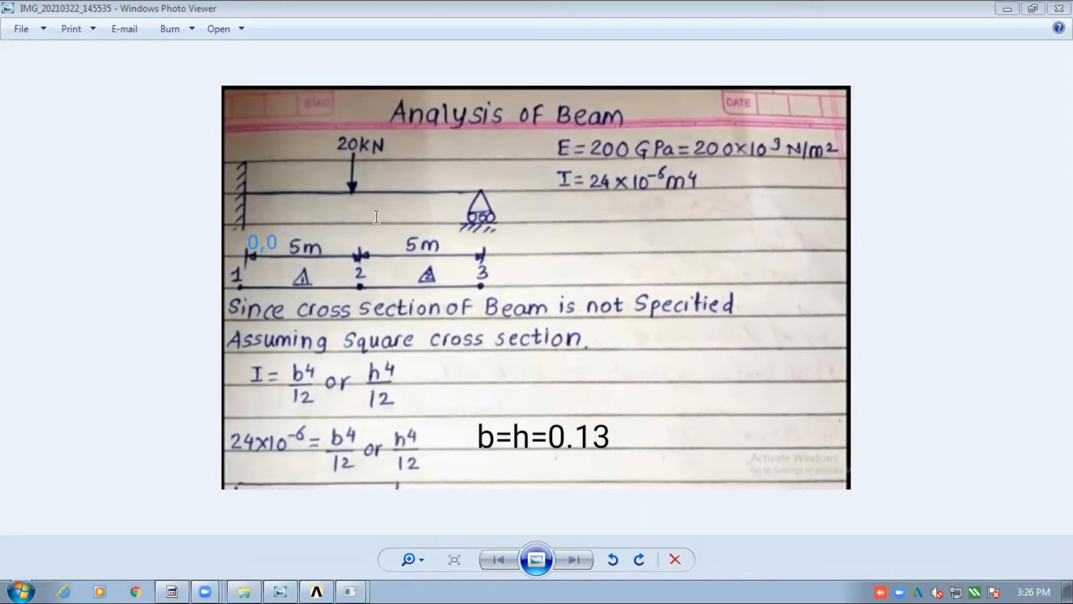
click(340, 233)
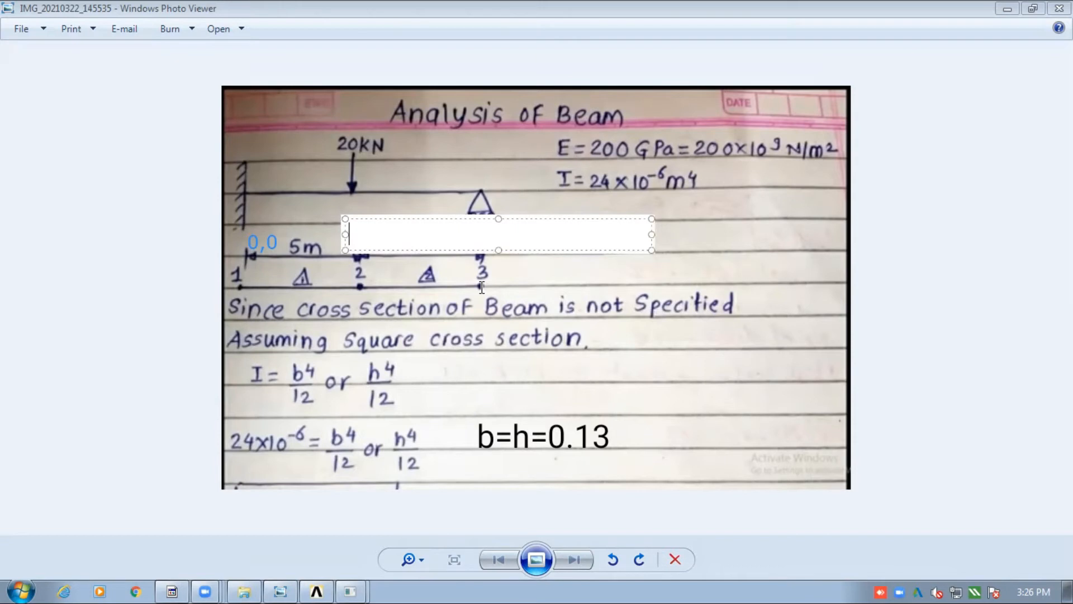
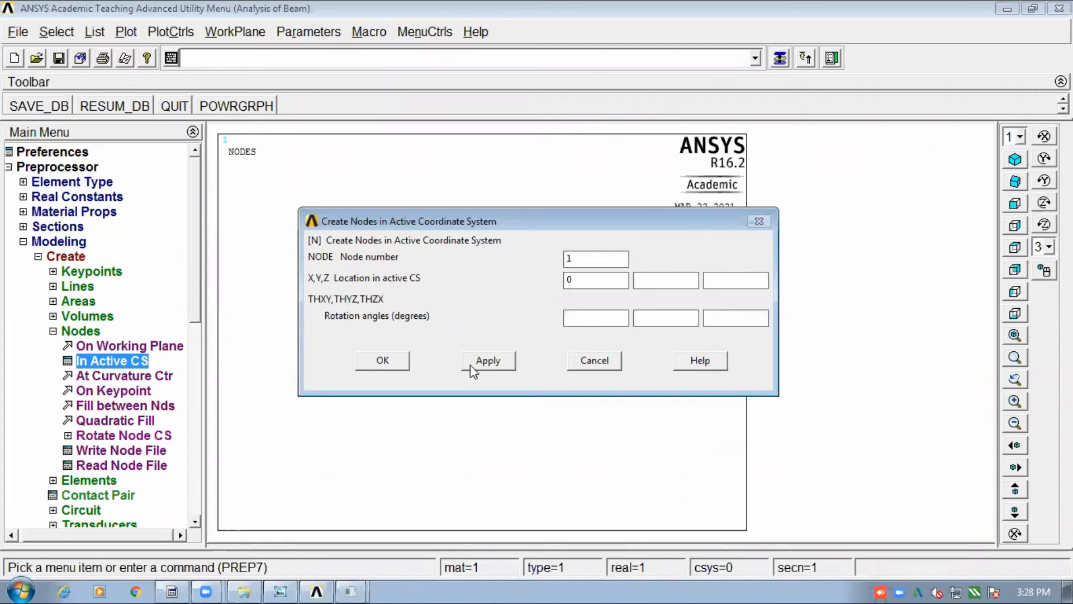
Step: Create node 1 at X 0 and node 2 at X 5 in the active coordinate system
click(506, 359)
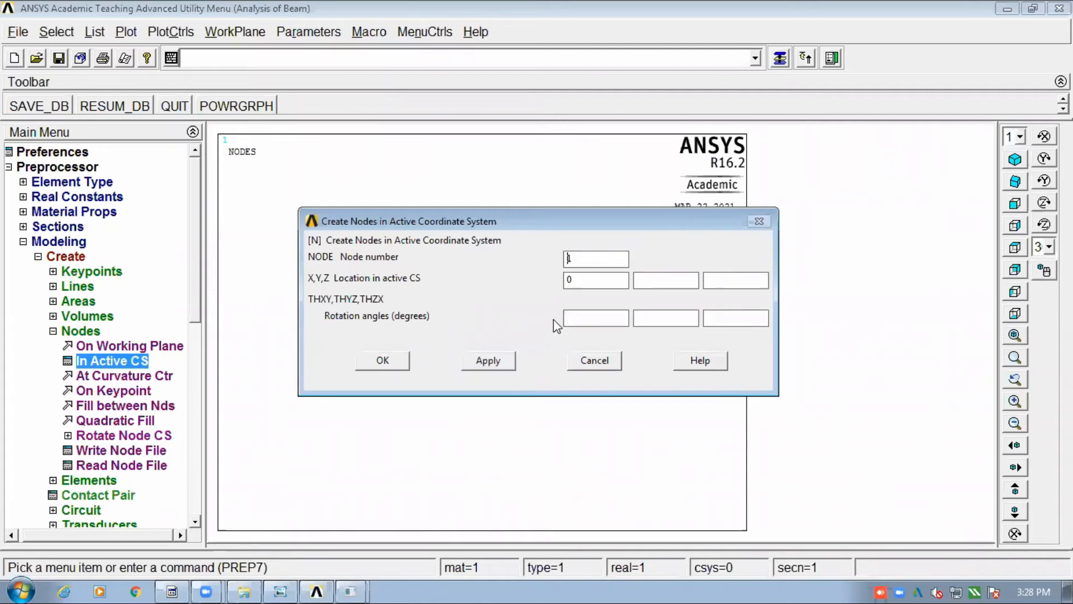
drag(593, 253, 545, 266)
text(2)
double_click(577, 278)
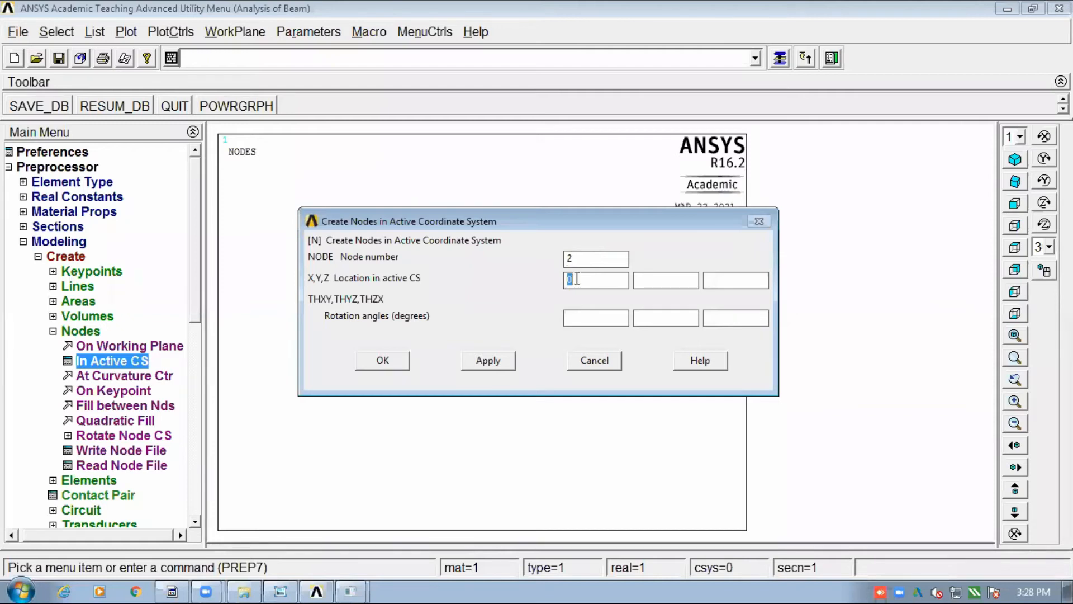
text(5)
click(496, 358)
Step: Create node 3 at X 10 in the active coordinate system and finish node creation
text(3)
double_click(586, 281)
text(10)
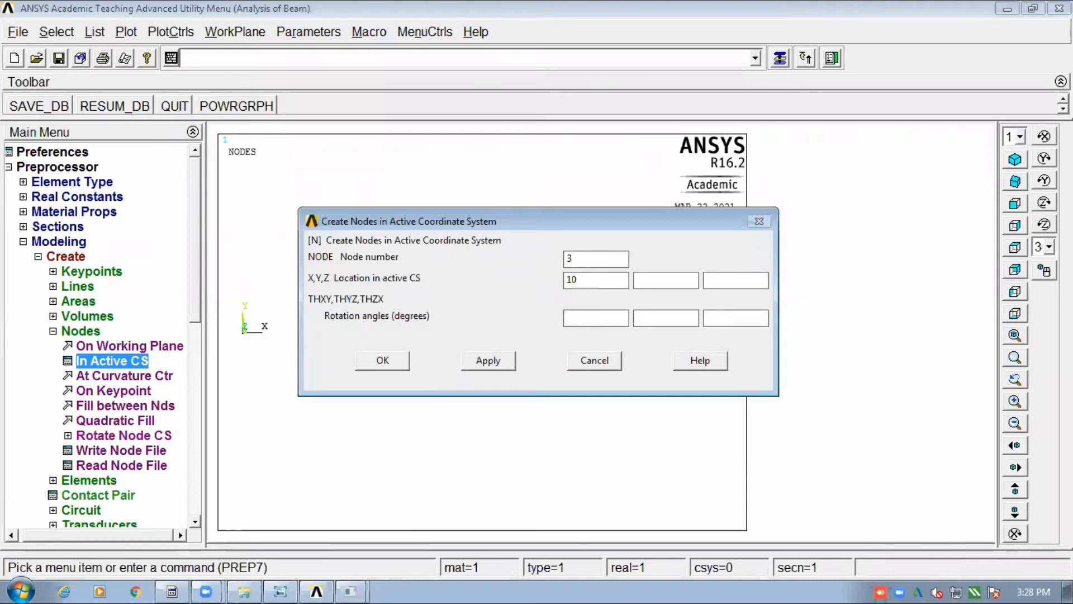
click(391, 363)
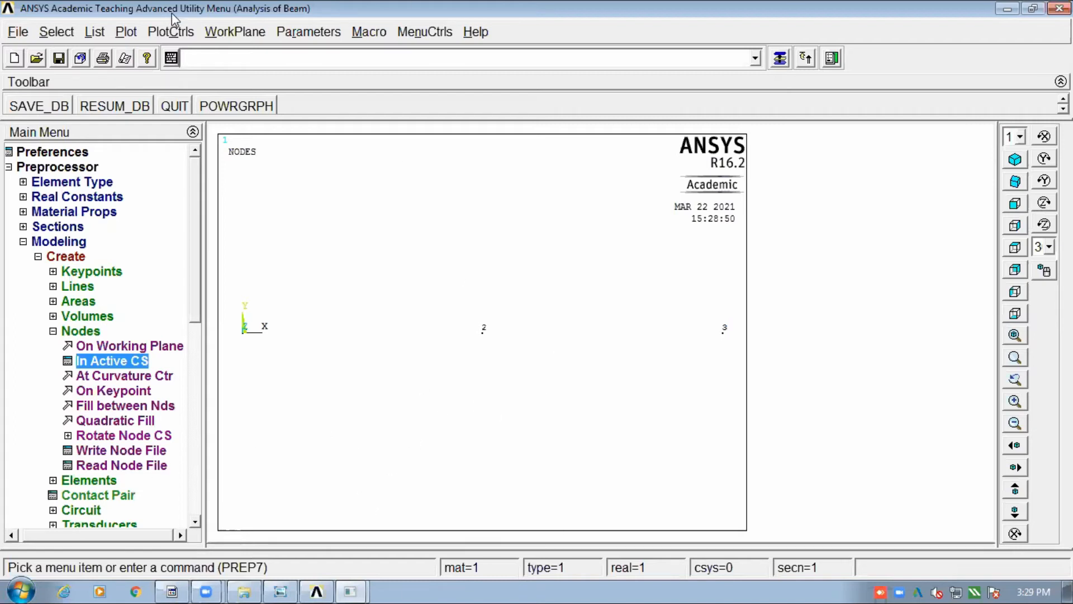
Step: List all nodes with coordinates and angles, sorted by node number, check their locations, and close the listing
click(90, 34)
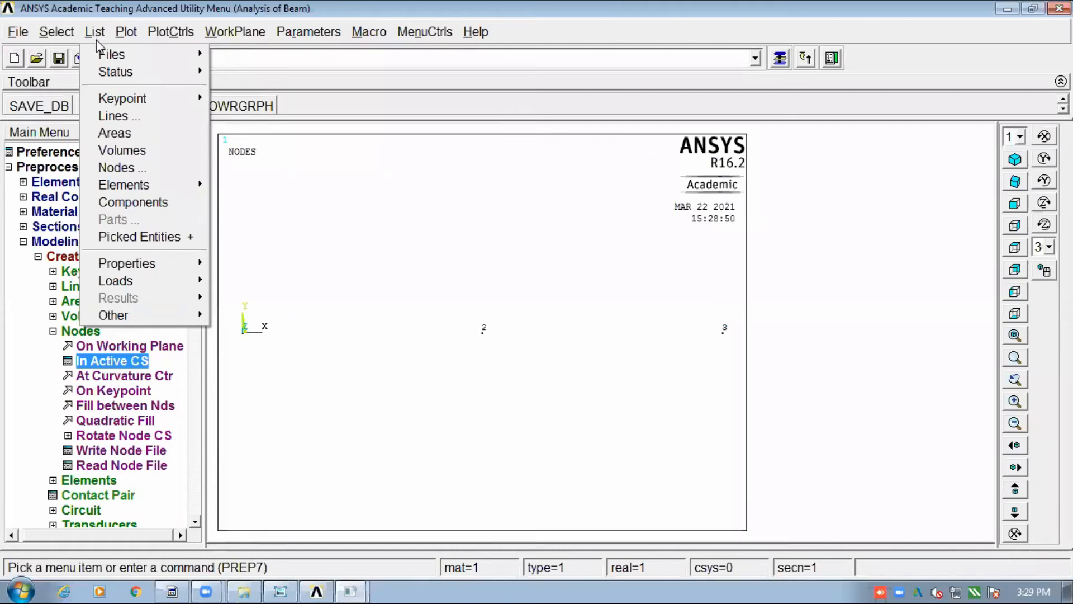
click(119, 171)
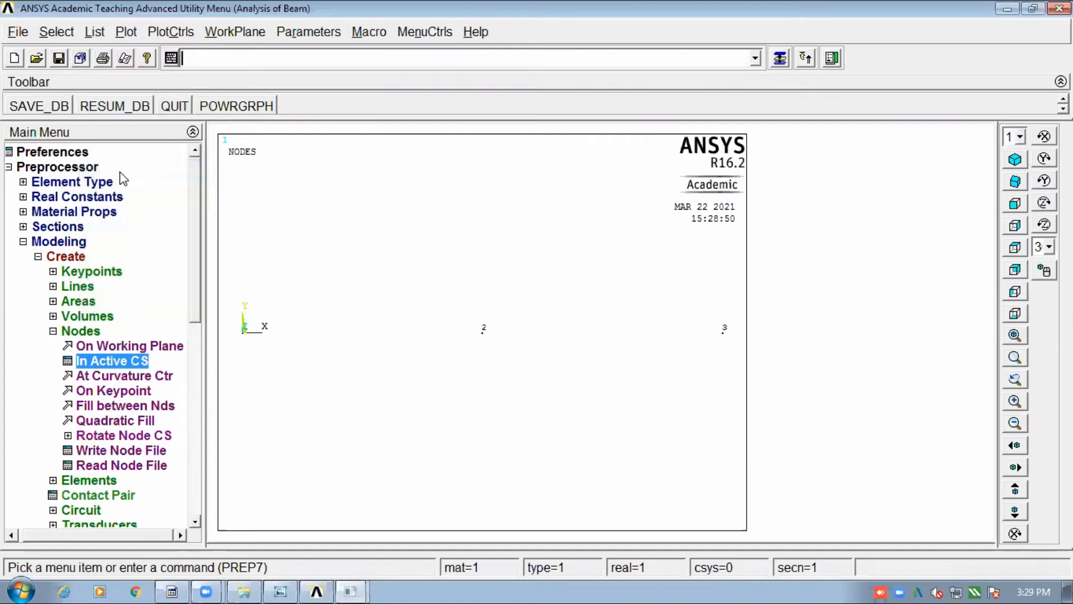
click(94, 31)
click(119, 167)
click(91, 35)
click(119, 168)
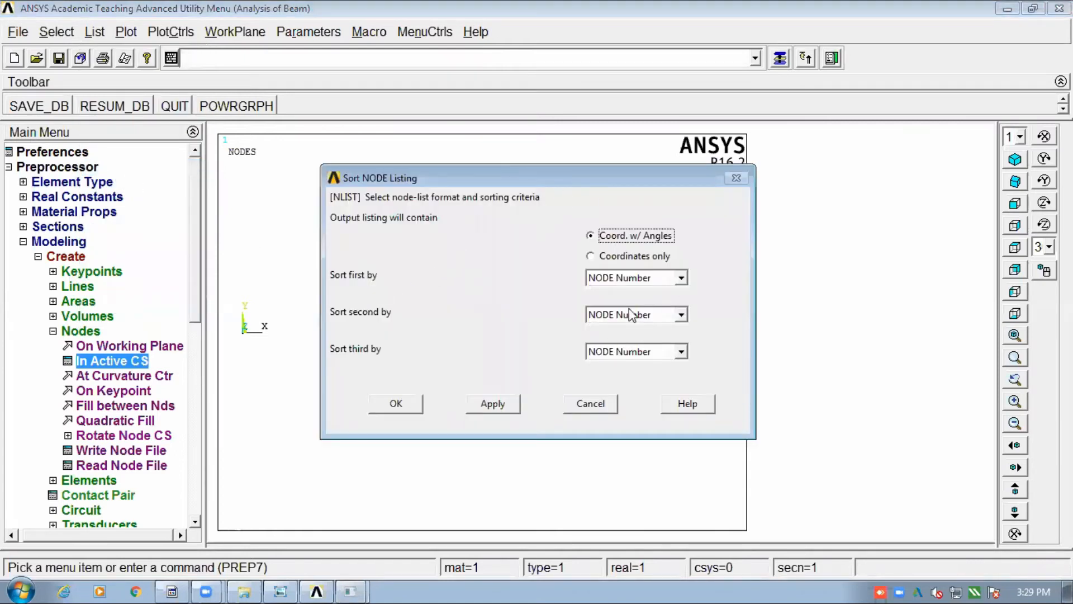
click(399, 404)
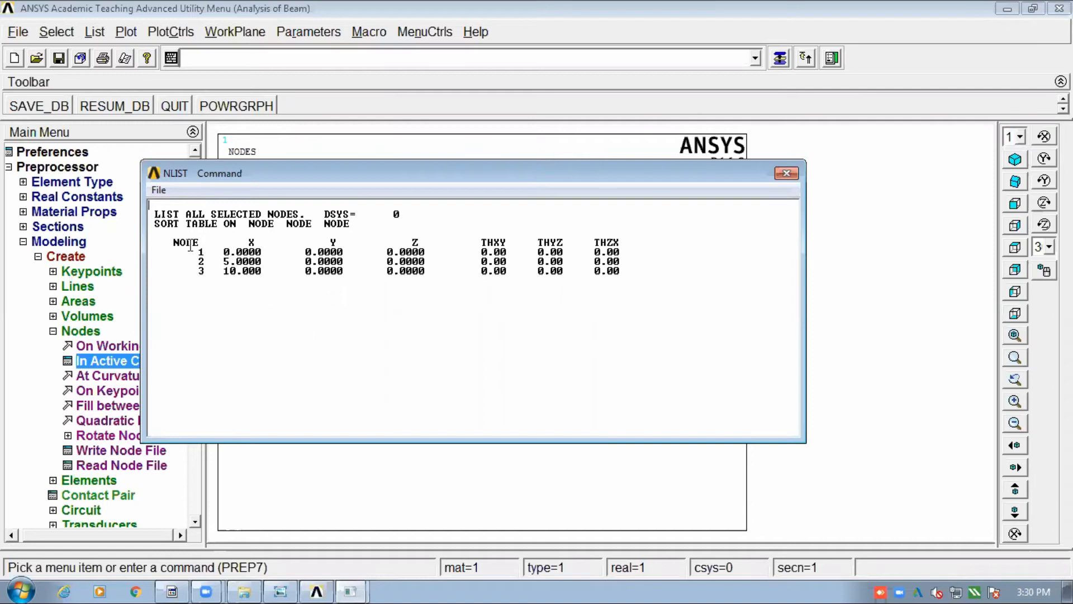
click(787, 173)
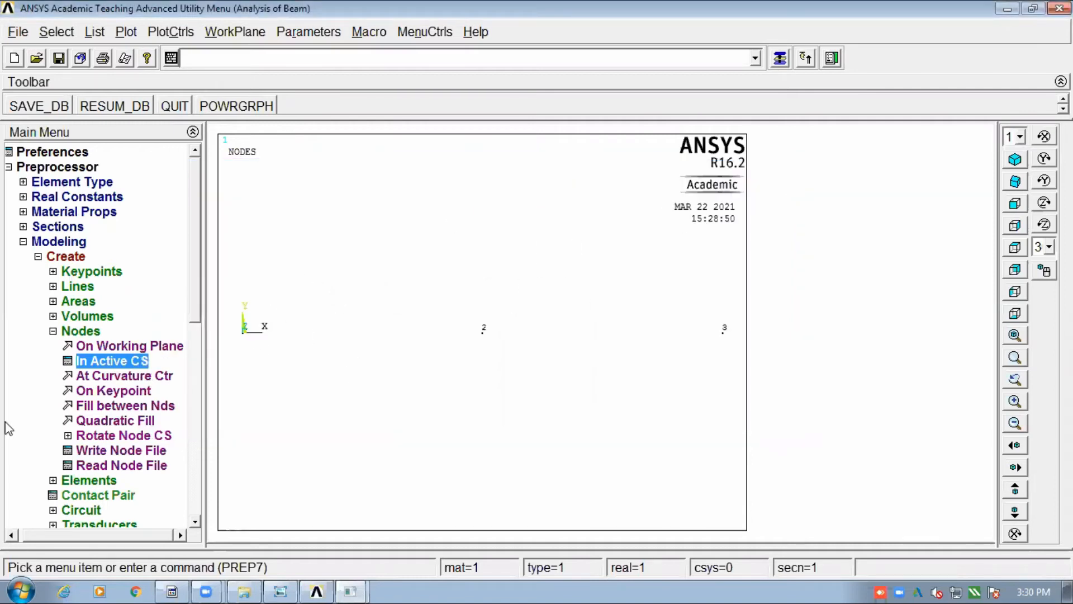
Step: Expand the element creation options and review the beam's element layout on the problem sheet in Windows Photo Viewer
click(53, 331)
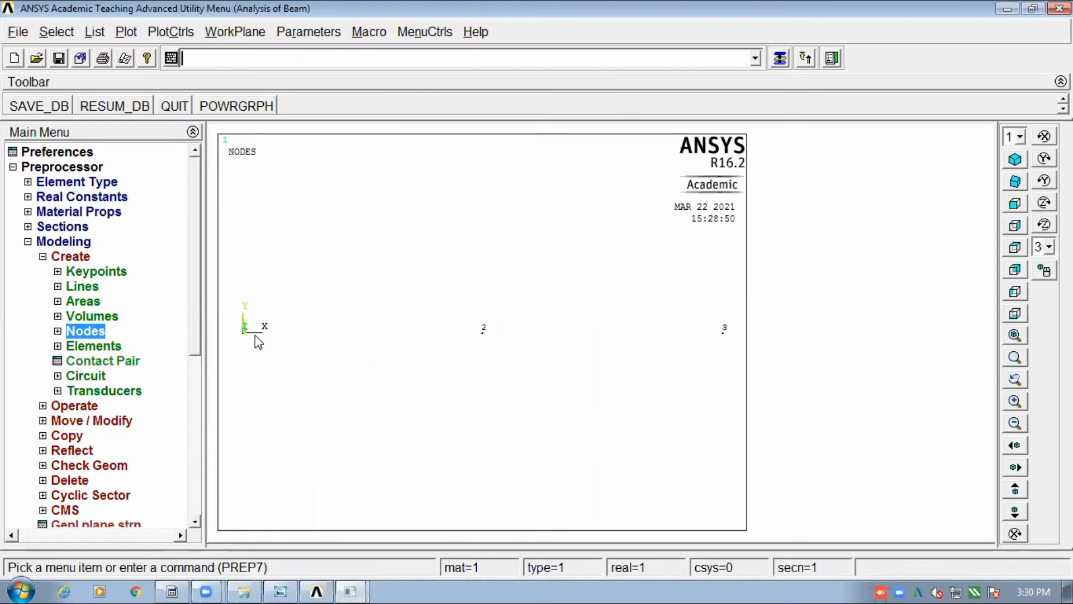
click(104, 347)
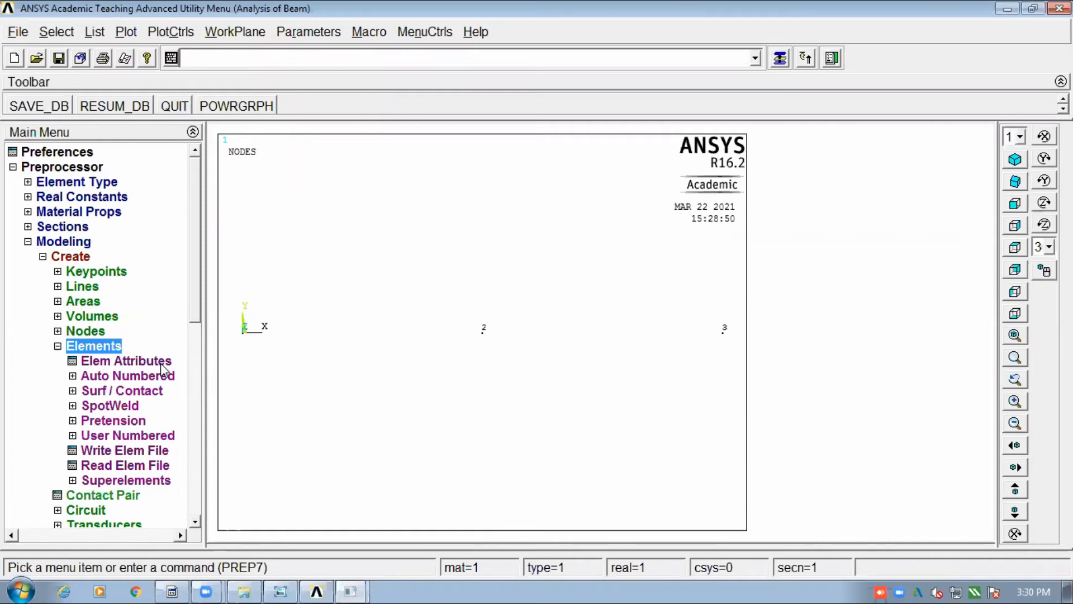
click(280, 586)
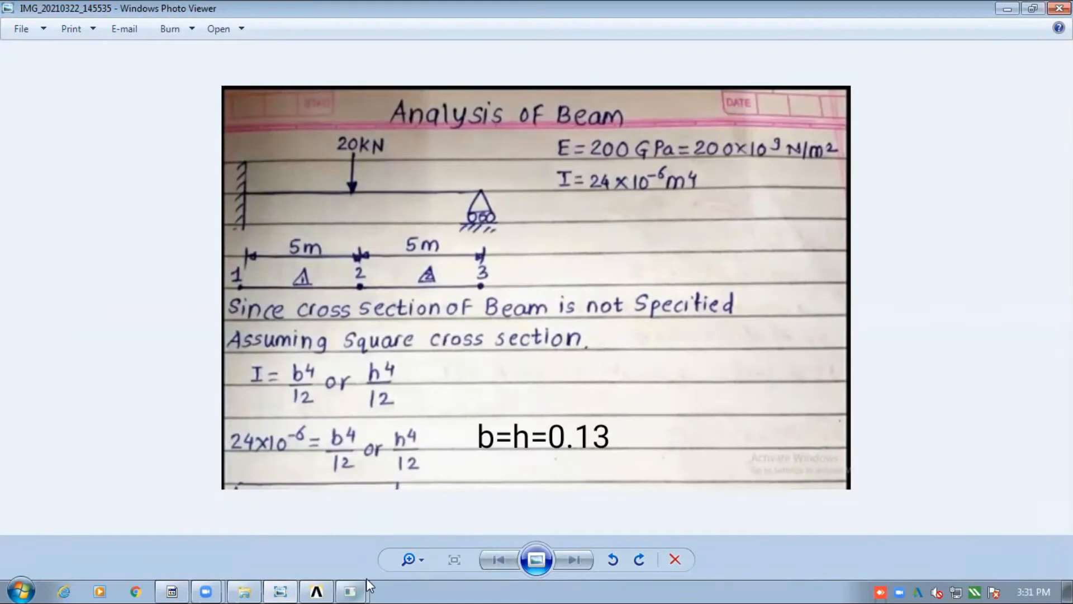
mouse_move(353, 581)
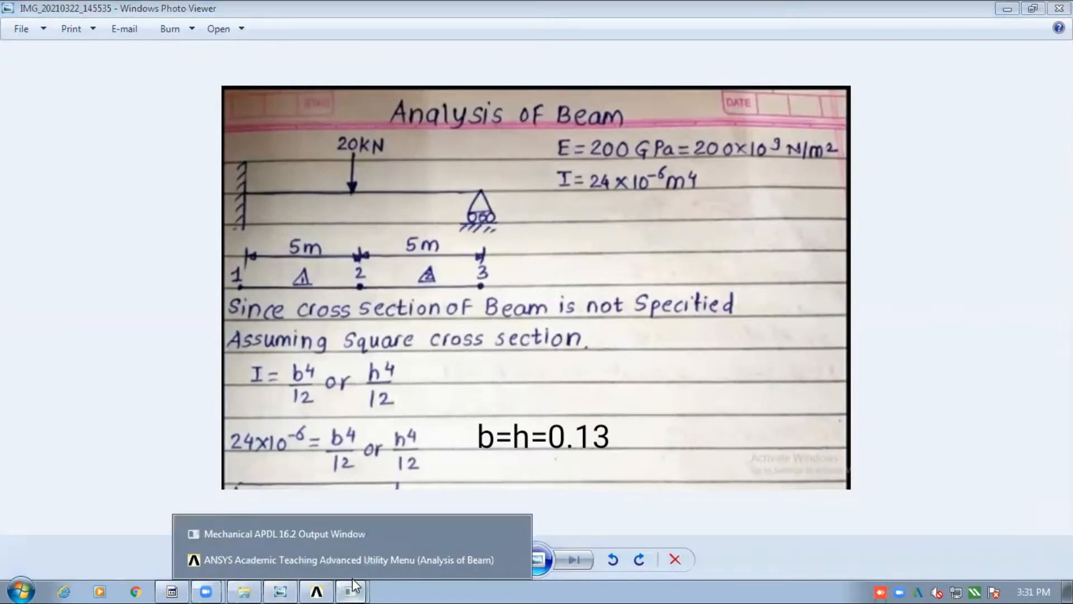
click(360, 562)
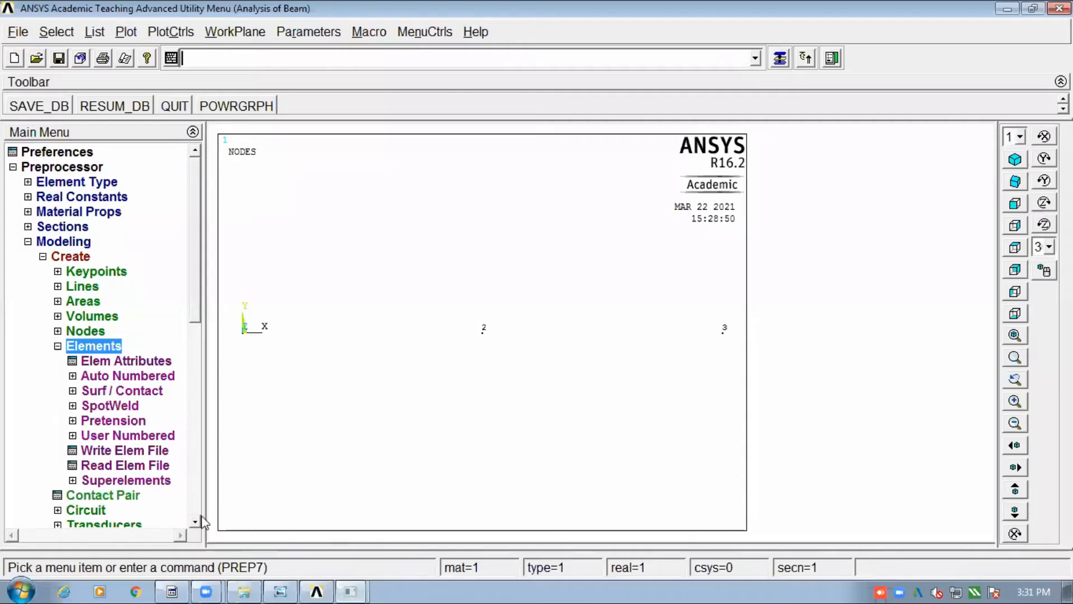
Step: Check the element attributes for type 1 BEAM188, material number 1 and section 1 Square, and dismiss the dialog
click(160, 362)
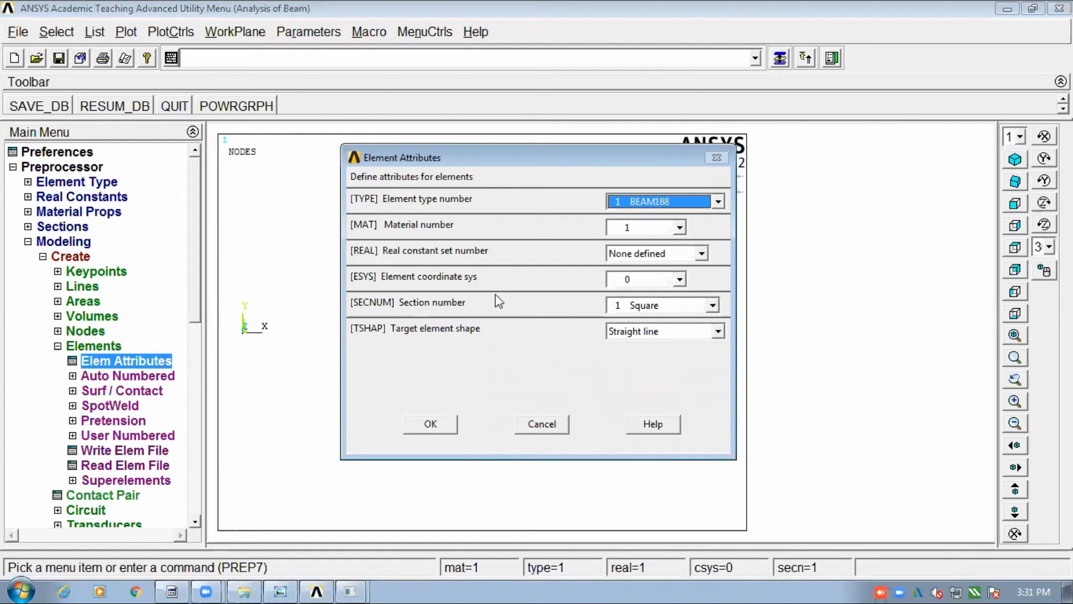
click(718, 201)
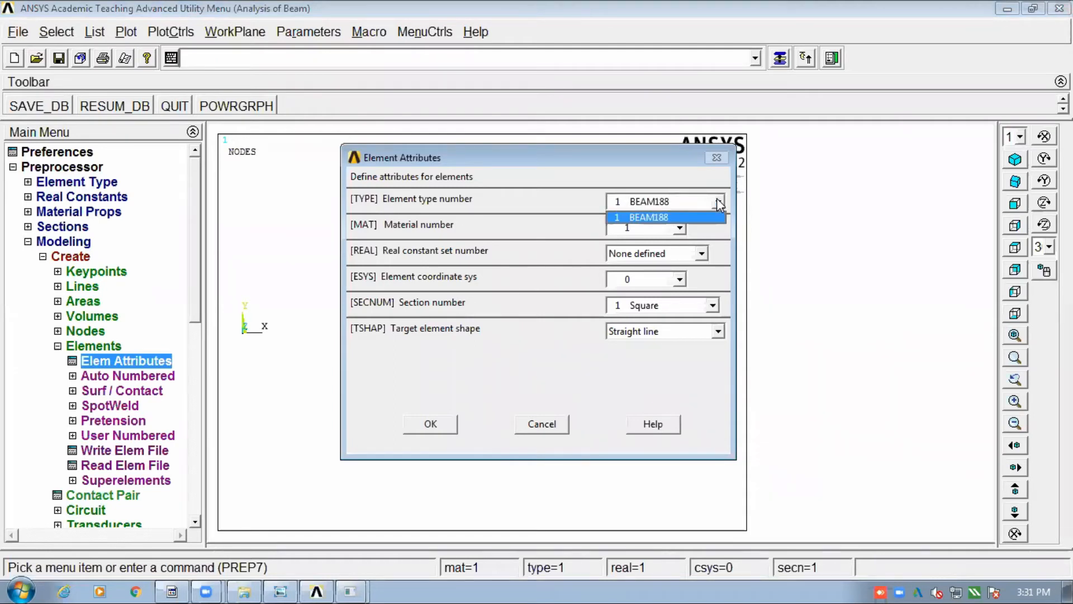
click(707, 218)
click(679, 228)
click(679, 228)
click(655, 242)
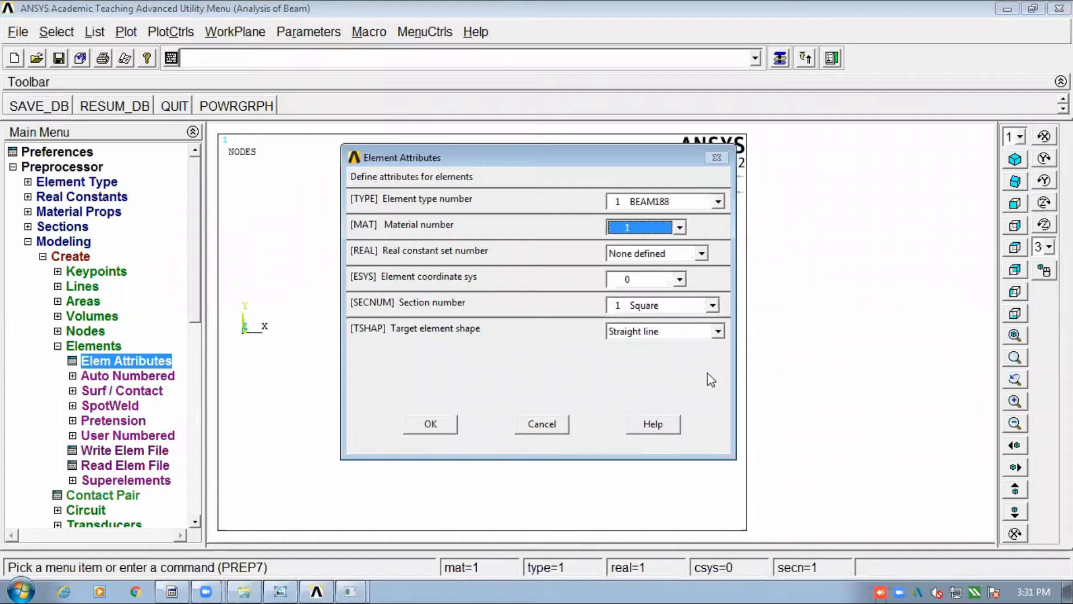
click(712, 305)
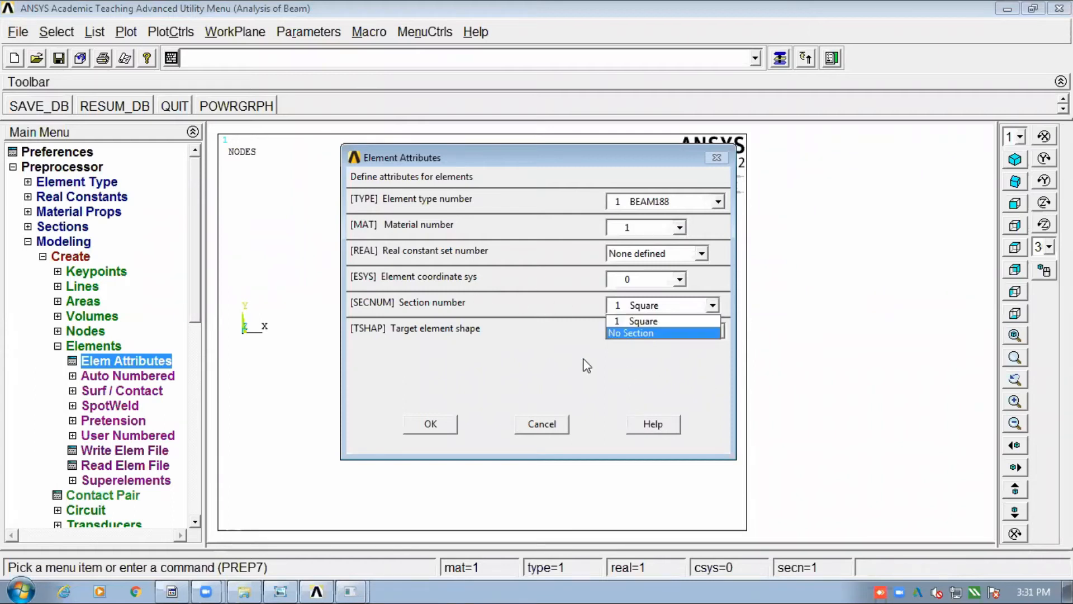
click(643, 321)
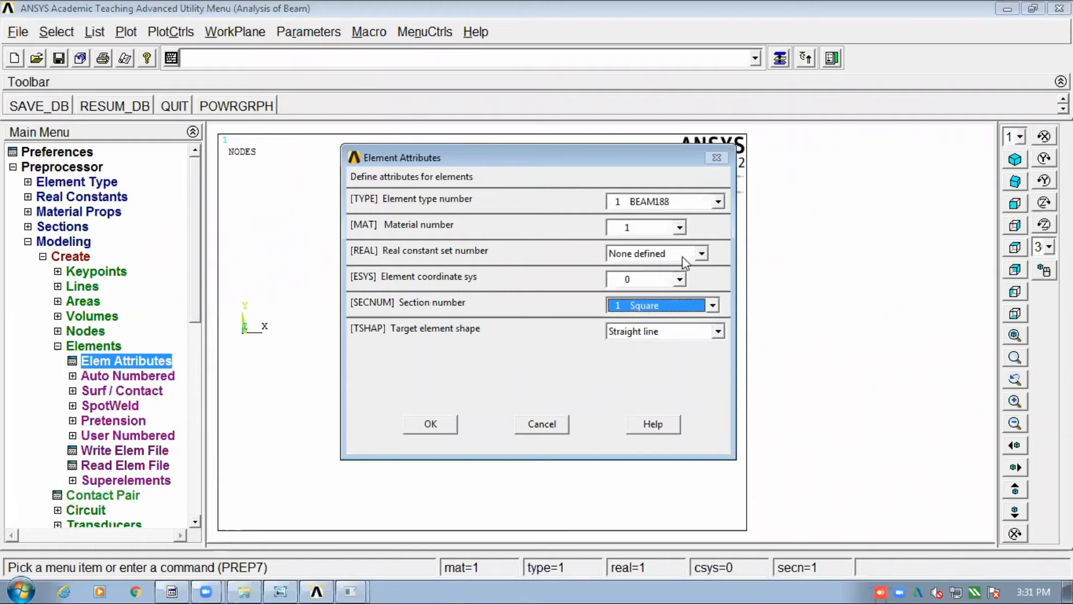
click(546, 431)
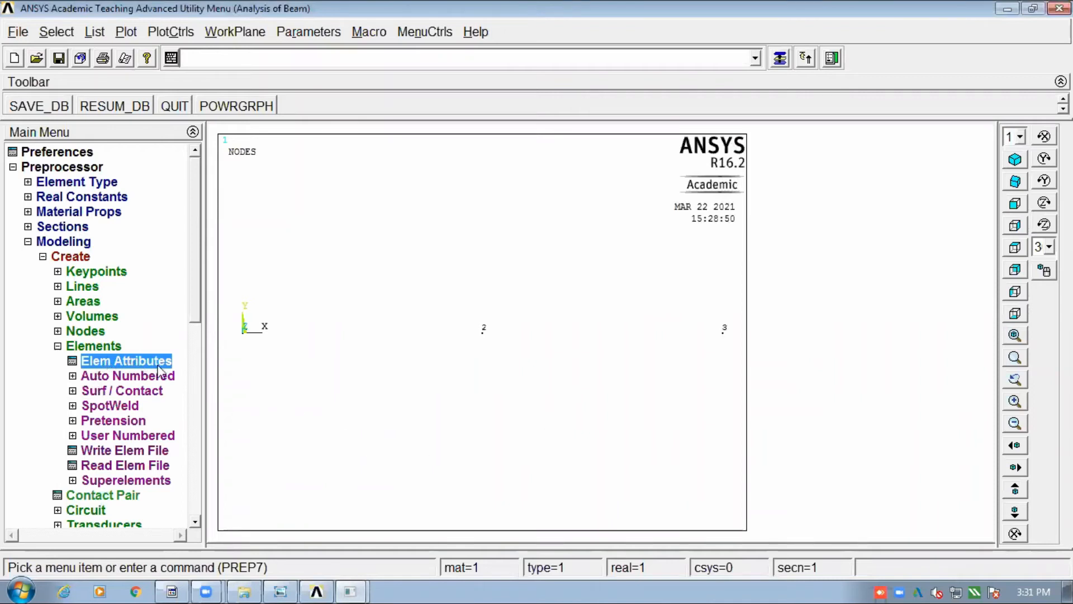
Step: Create an auto-numbered beam element through nodes 1 and 2
click(143, 376)
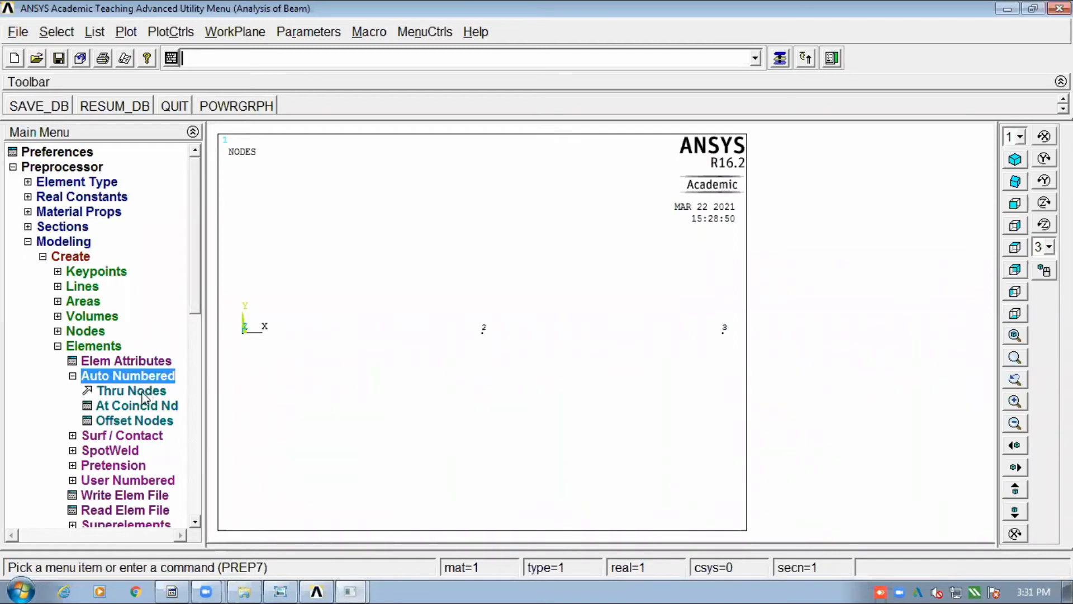
click(119, 390)
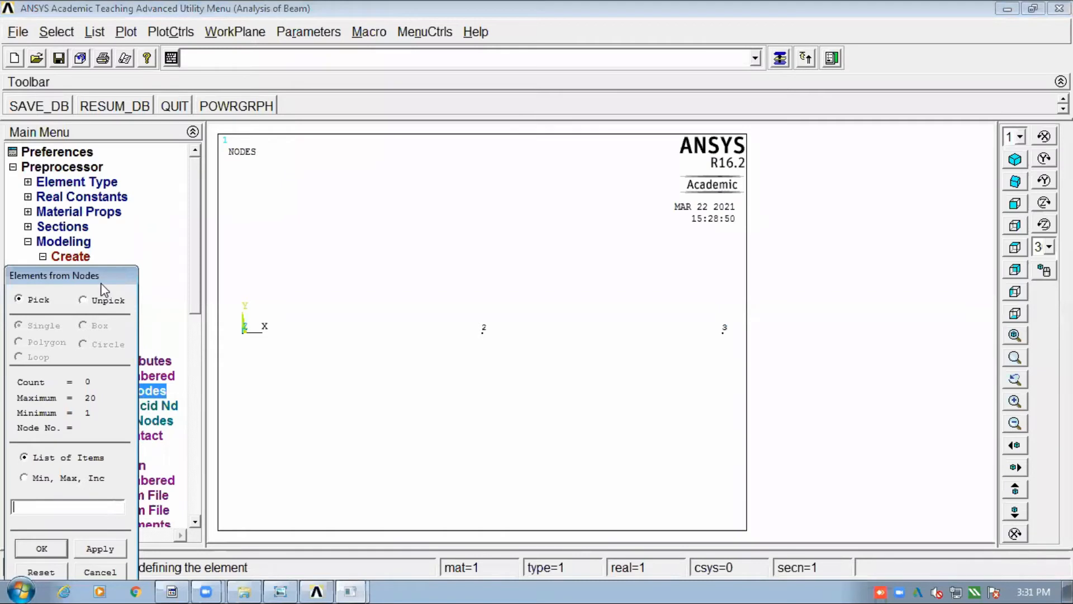
drag(106, 276, 150, 162)
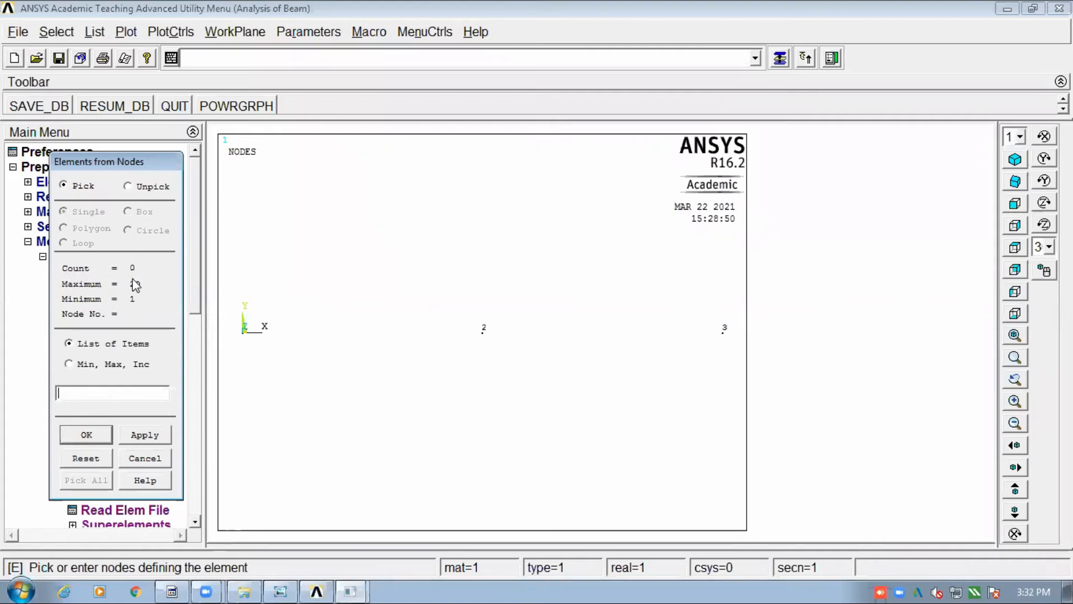
click(244, 331)
click(243, 335)
click(482, 333)
click(153, 437)
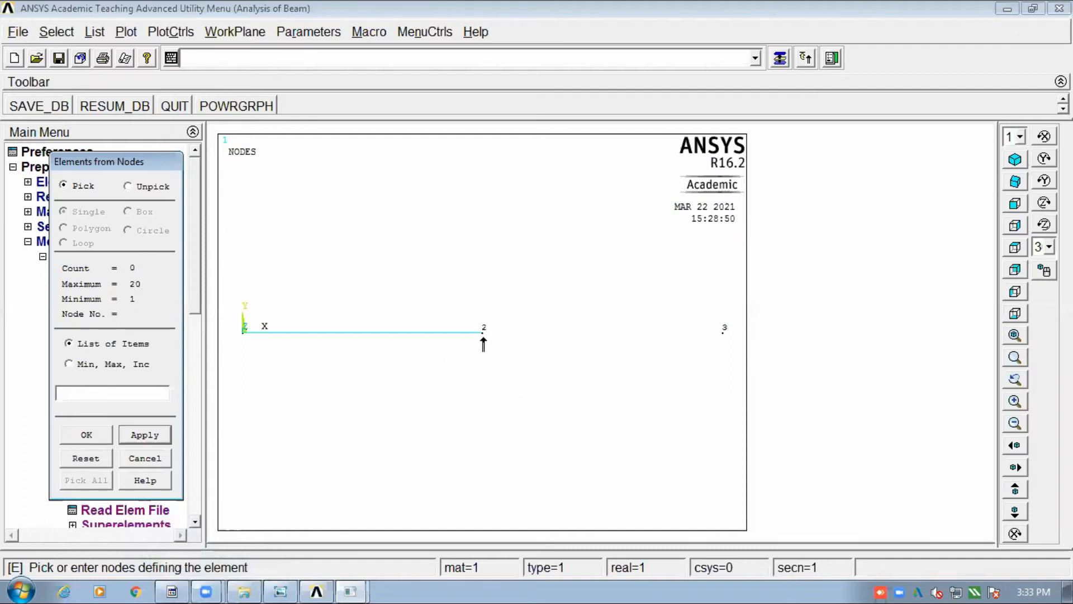
Step: Create the second beam element through nodes 2 and 3 and finish element creation
click(431, 334)
click(722, 331)
click(85, 435)
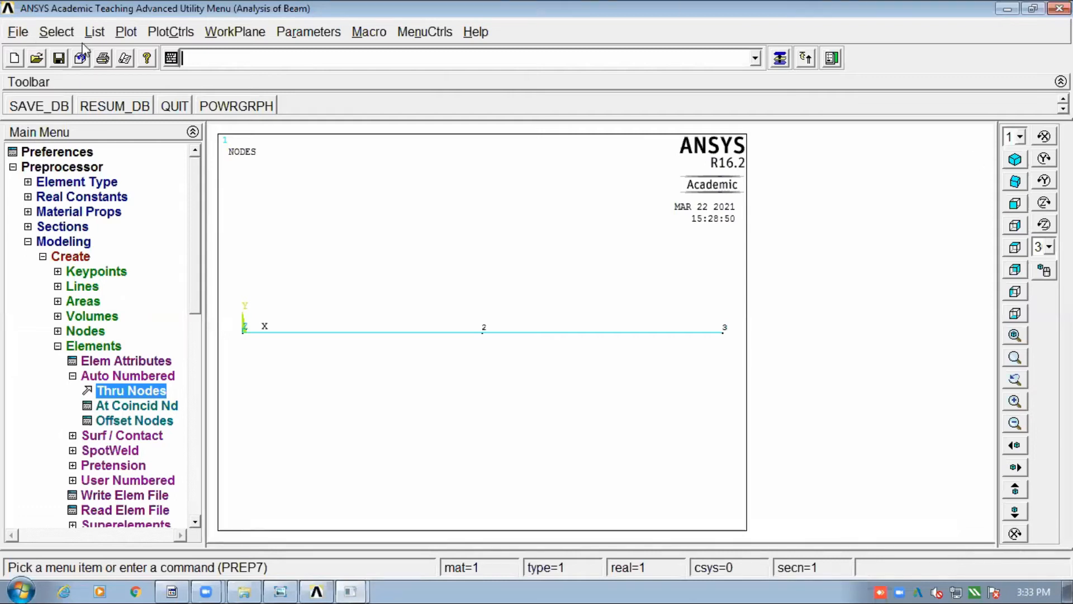
Step: List the elements with their nodes, attributes and real constants, check both beam elements' entries, and close the listing
click(94, 33)
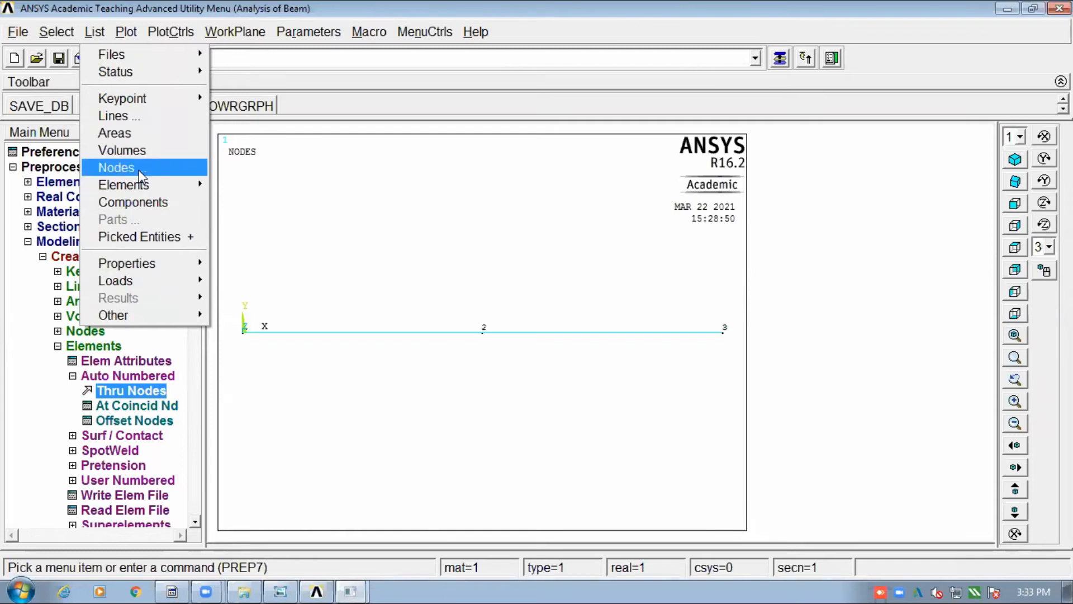
mouse_move(146, 187)
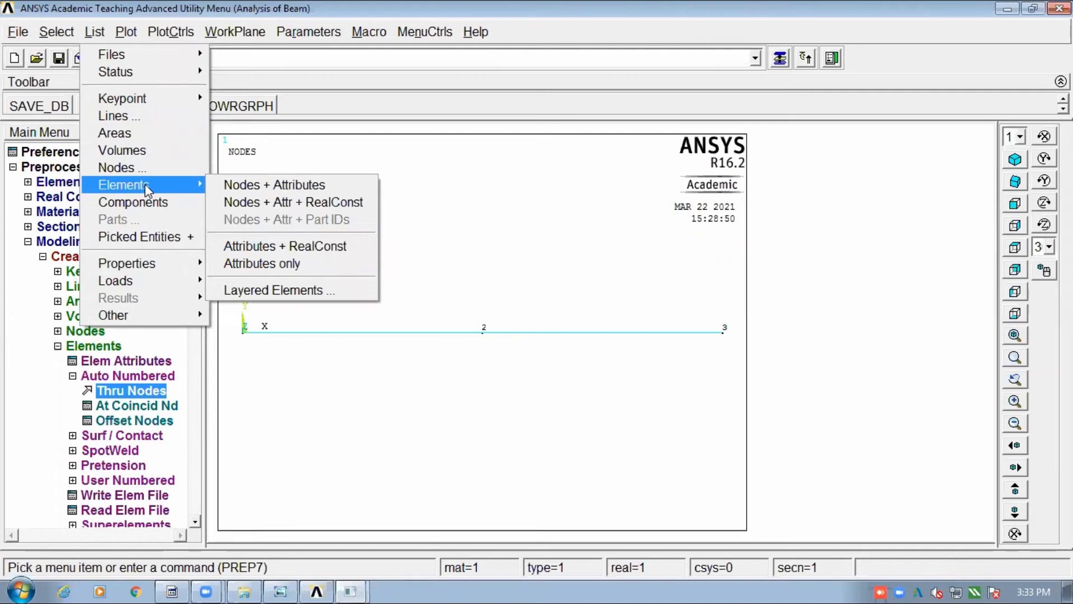
click(243, 203)
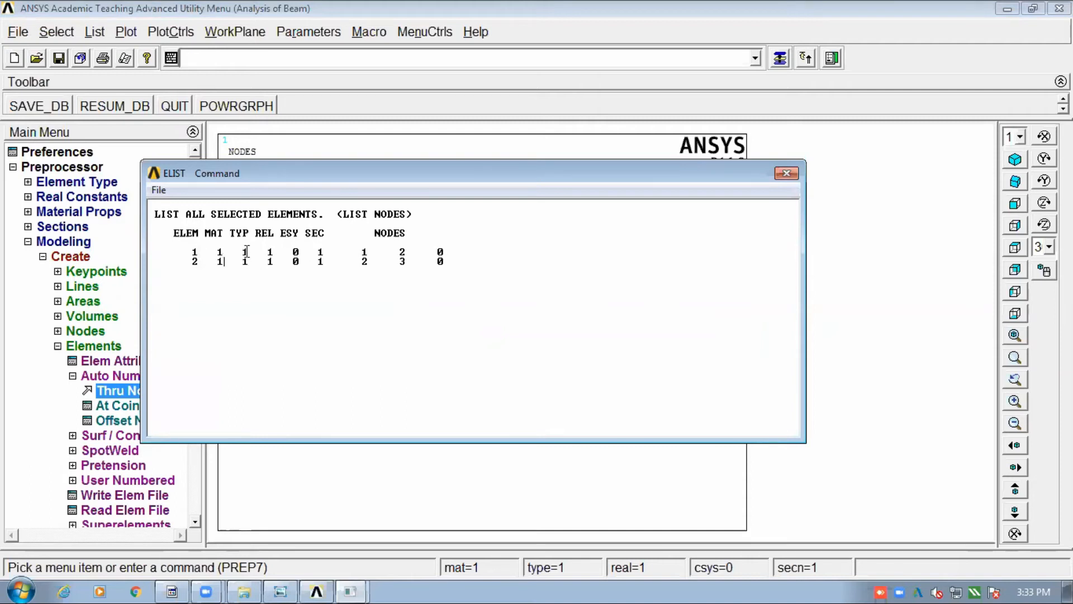
click(275, 262)
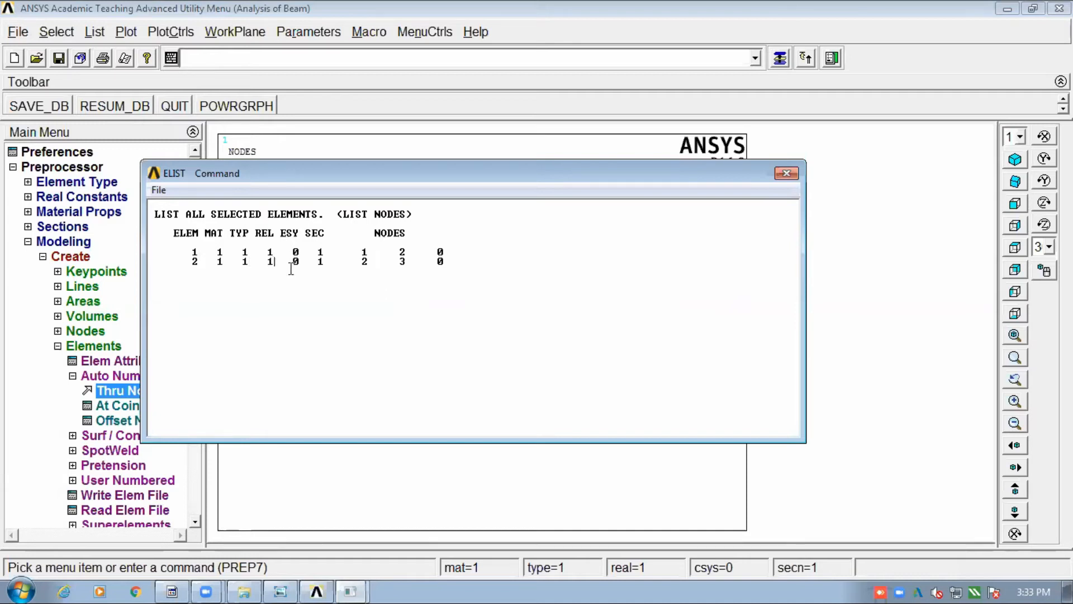
click(325, 263)
click(197, 263)
click(784, 175)
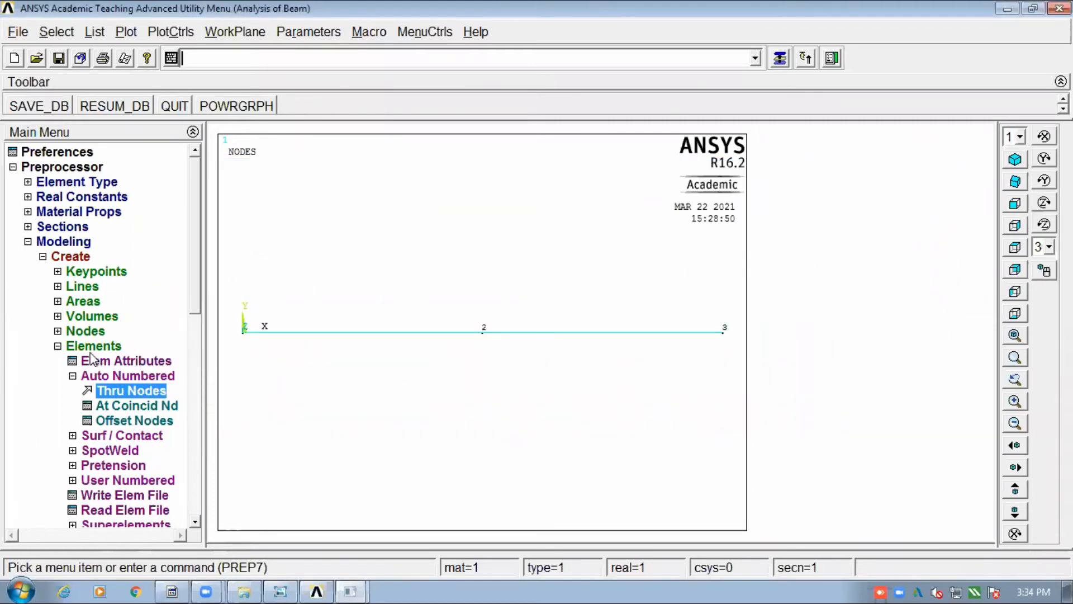
Step: Collapse the modeling options and review the beam's supports on the problem sheet in Windows Photo Viewer, returning to ANSYS
click(59, 347)
click(51, 257)
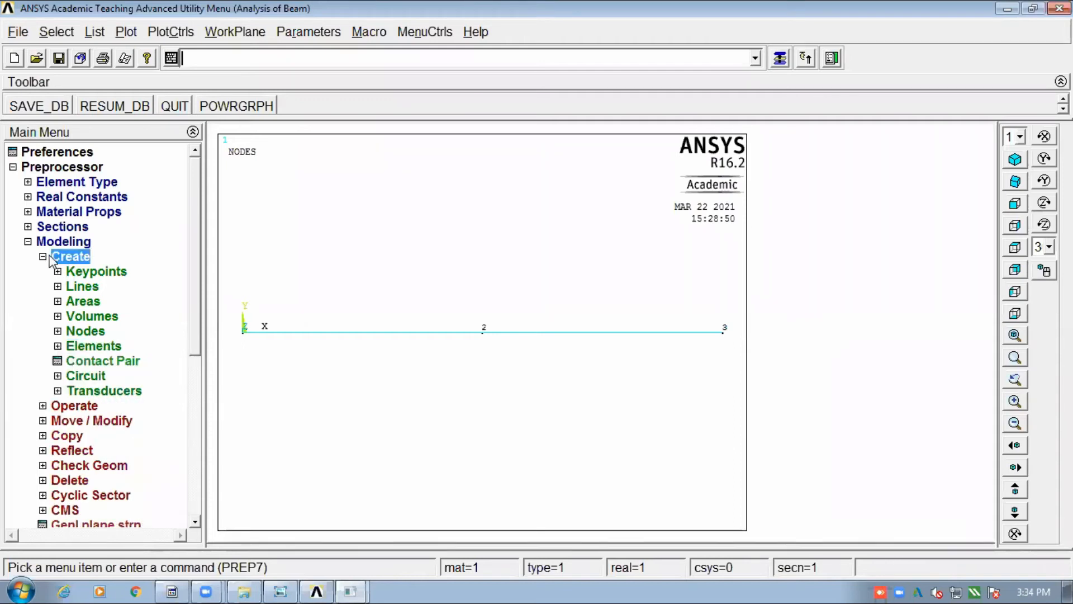
click(50, 258)
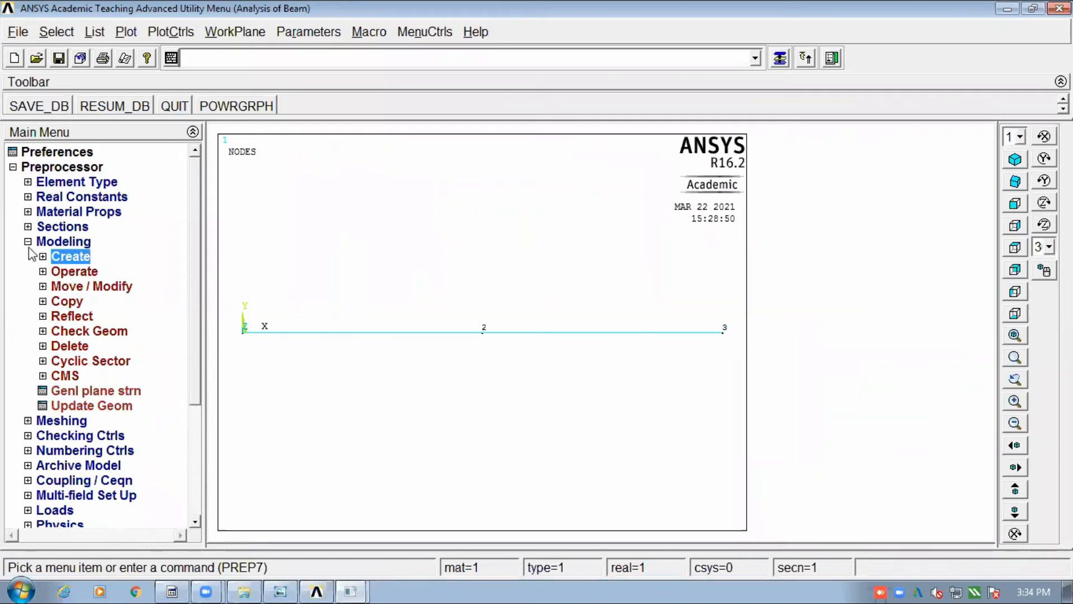
click(28, 242)
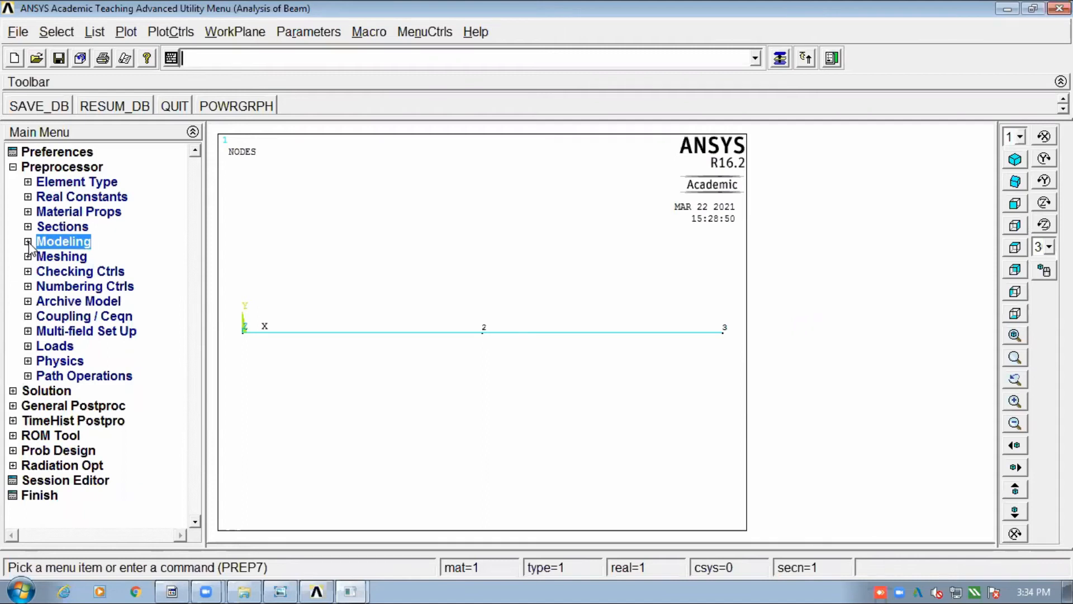
click(286, 587)
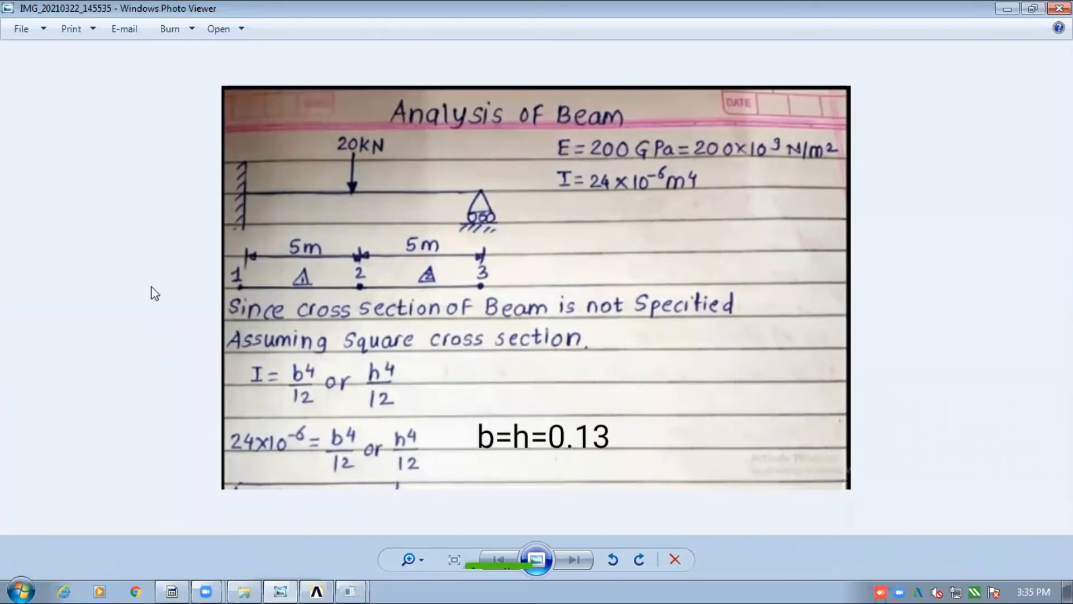
click(347, 577)
click(381, 562)
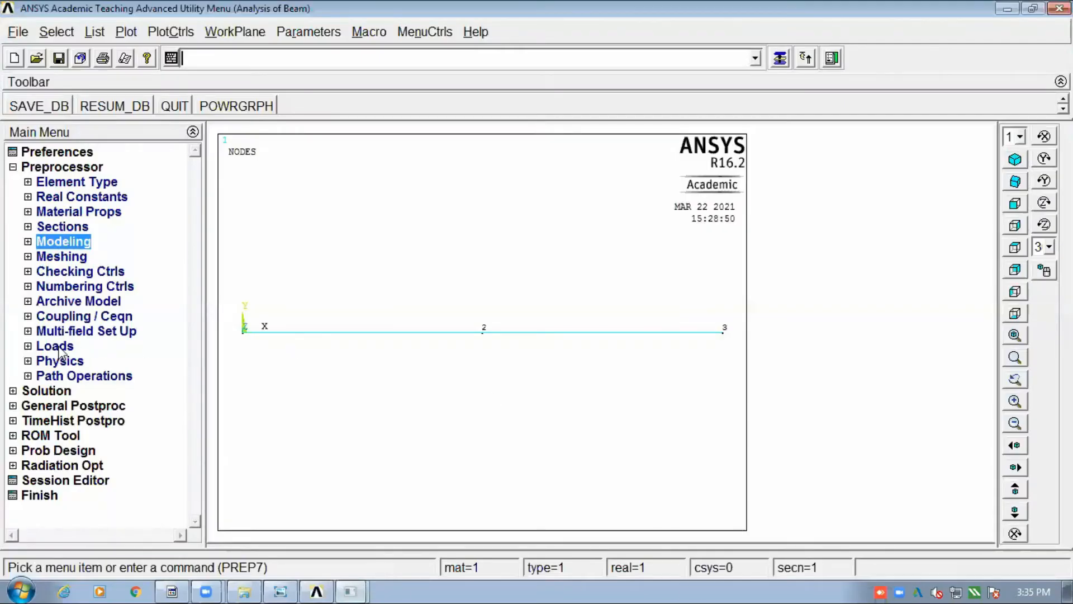
Step: Expand the preprocessor's load definition options down to the structural loads that can be applied
click(59, 346)
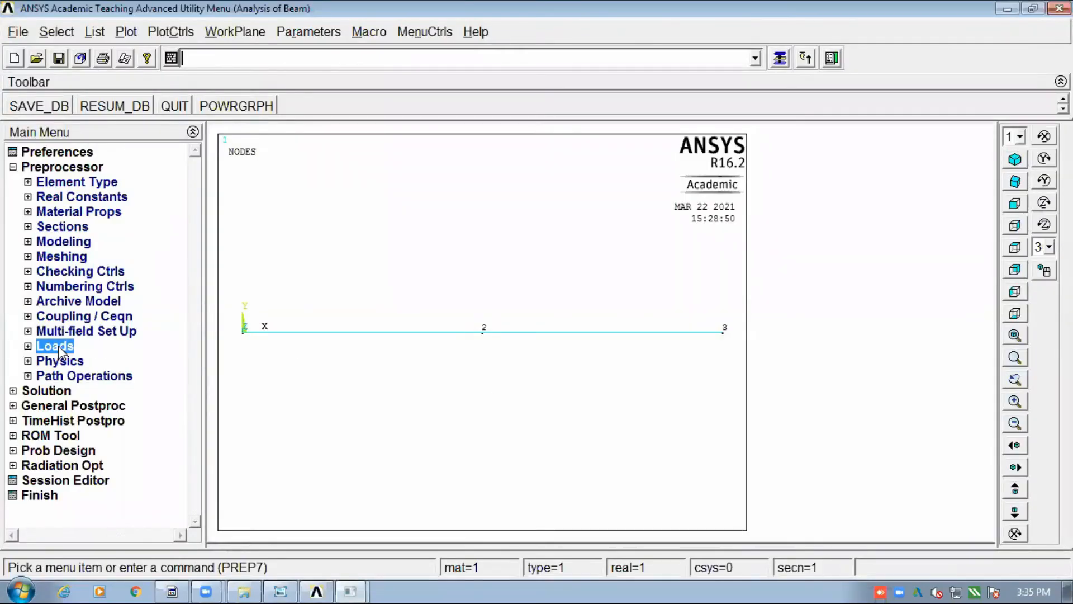
click(195, 522)
click(102, 361)
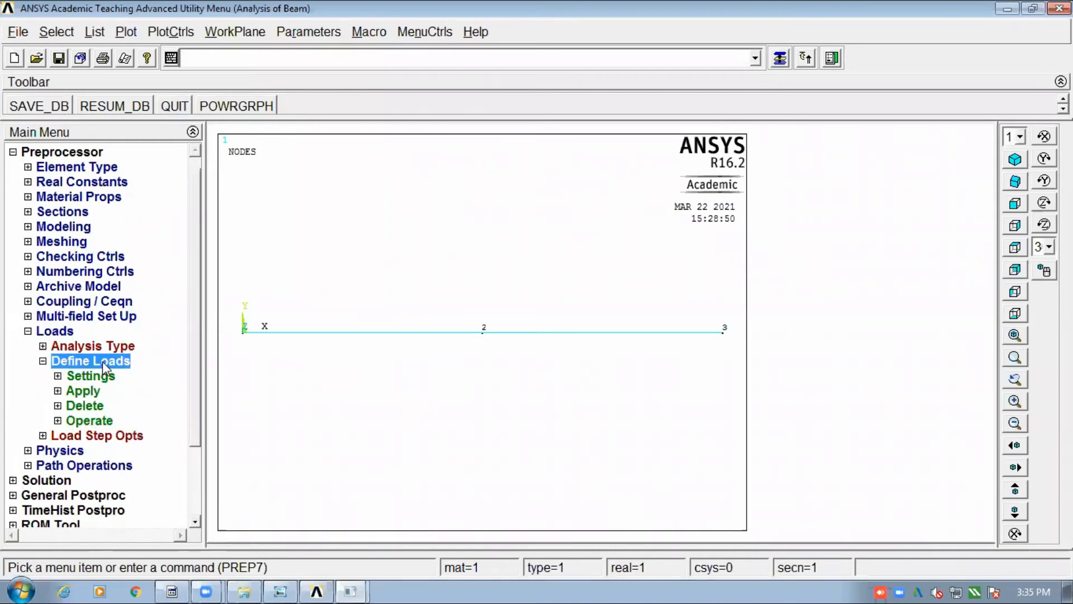
click(89, 393)
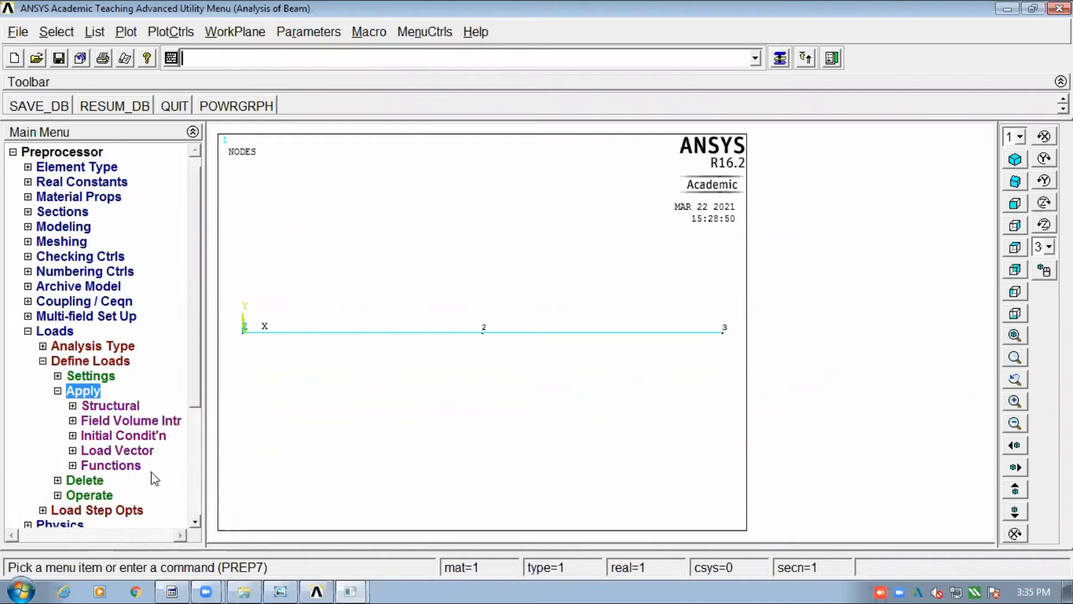
click(114, 406)
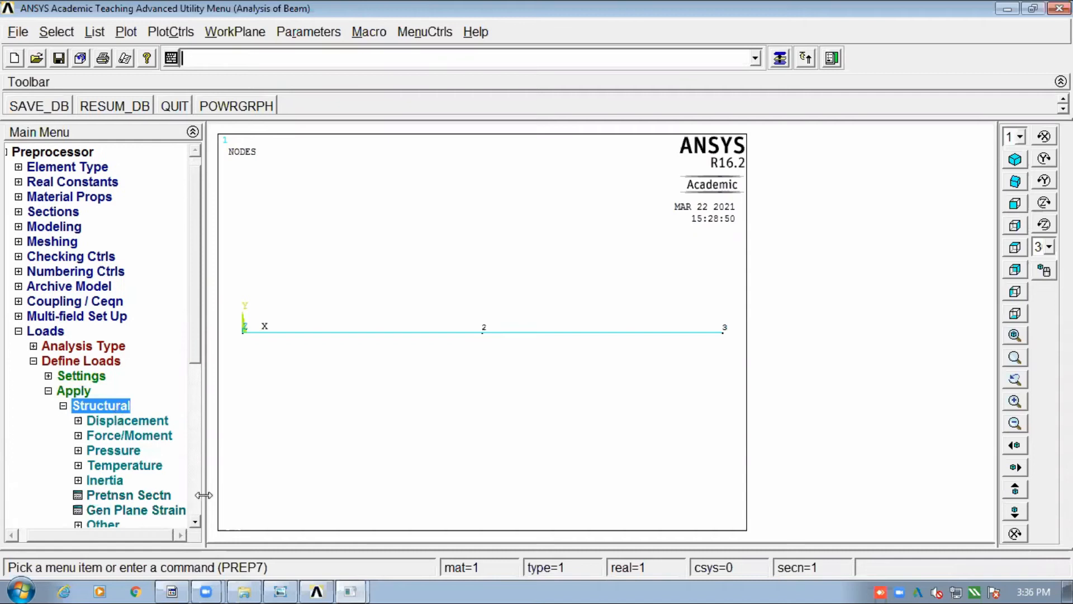
click(193, 520)
click(192, 520)
click(193, 520)
click(193, 520)
click(193, 520)
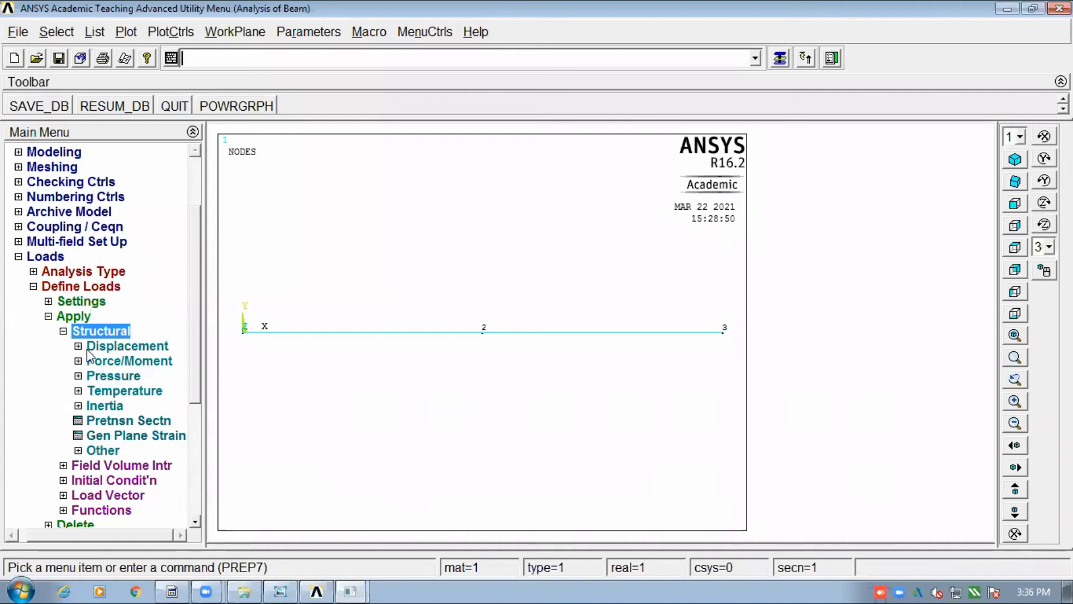
Step: Fix node 1 by constraining All DOF with a constant displacement value of 0
click(148, 347)
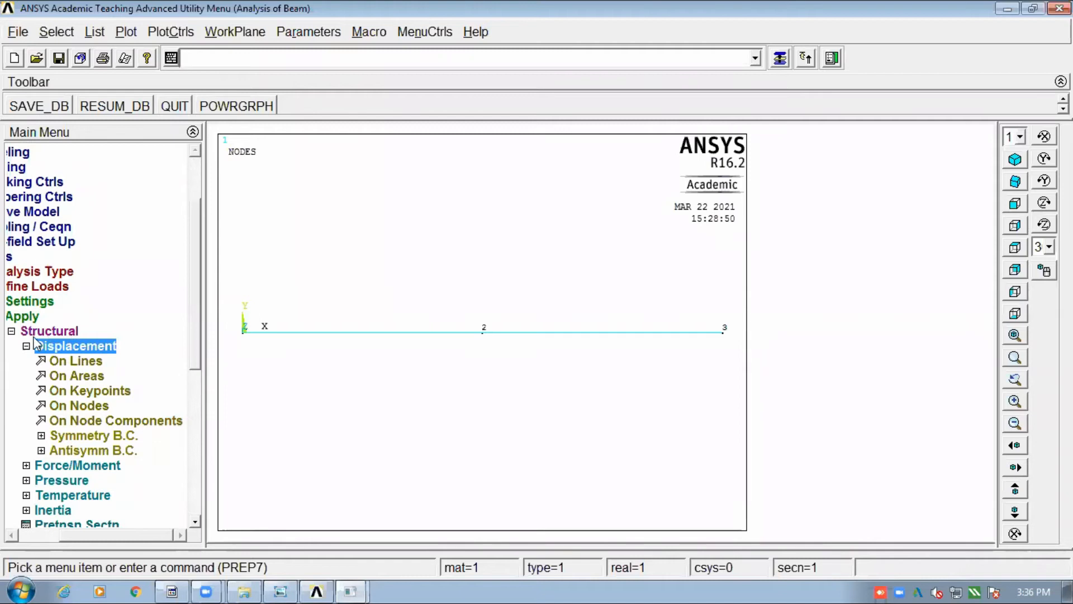
click(84, 406)
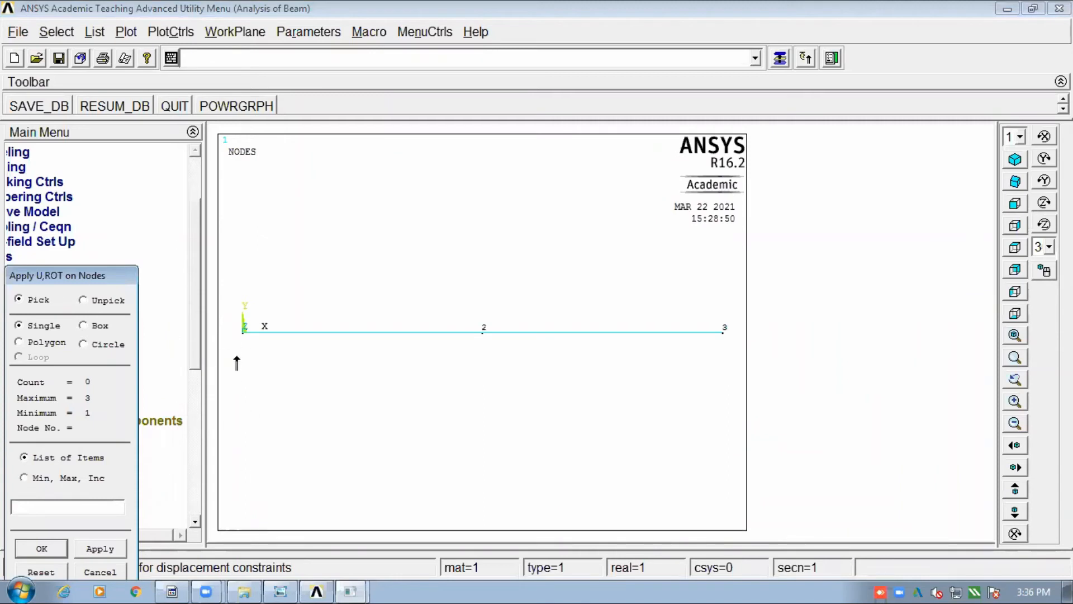
click(240, 338)
click(52, 546)
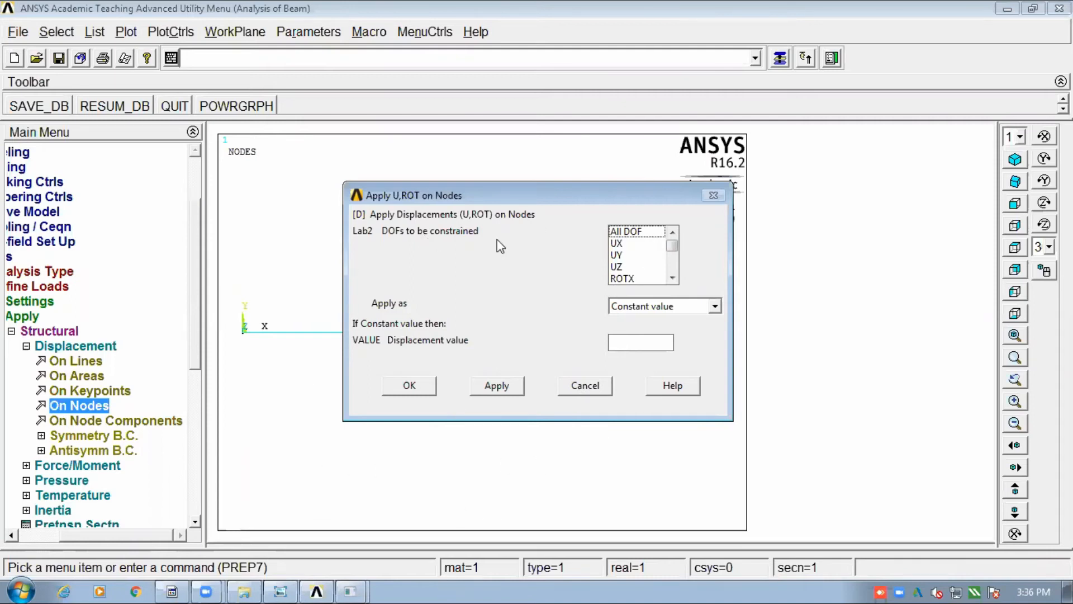
click(631, 232)
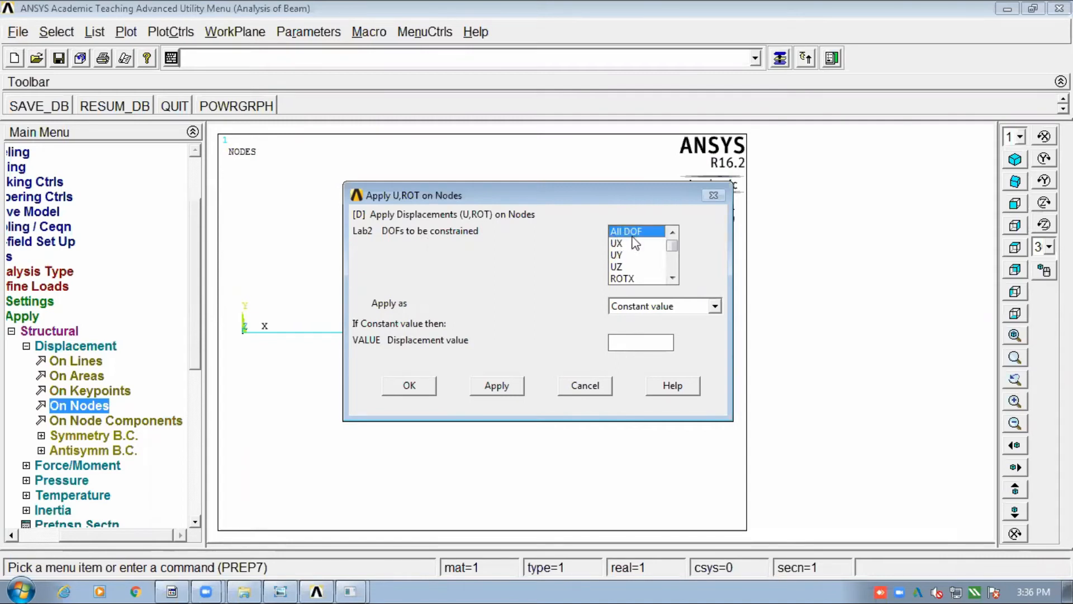
click(638, 339)
text(0)
click(497, 391)
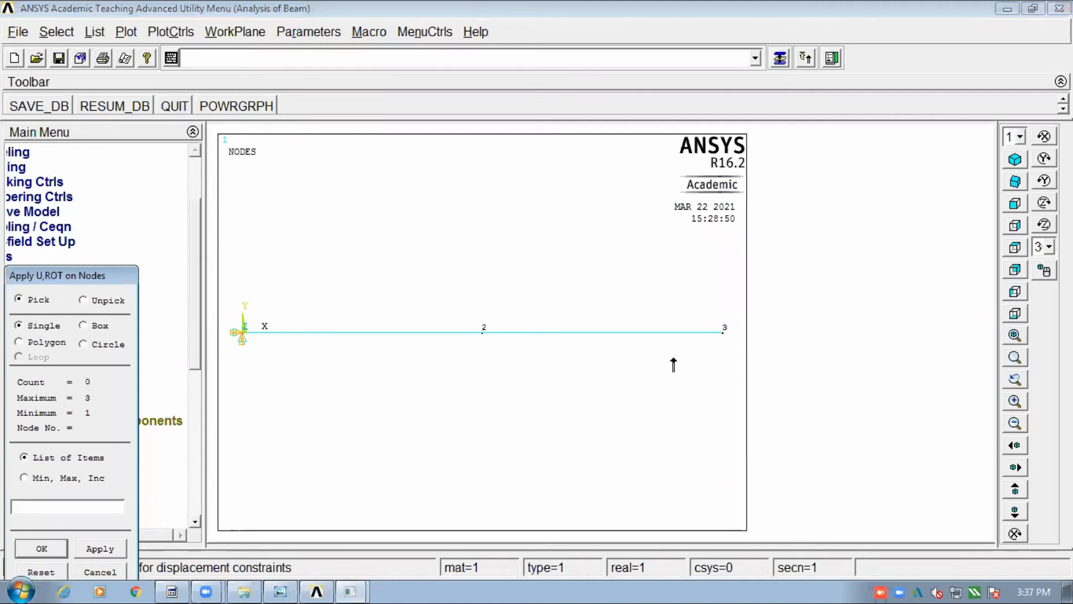
Step: Constrain node 3 in UY only, with a displacement value of 0, as the roller support
click(723, 331)
click(44, 549)
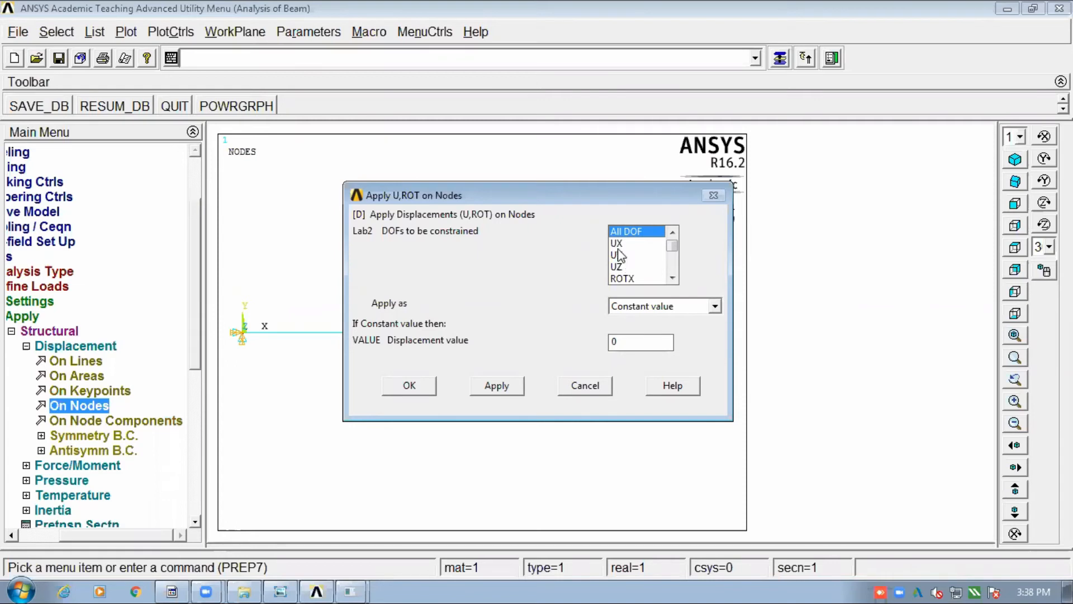
click(624, 232)
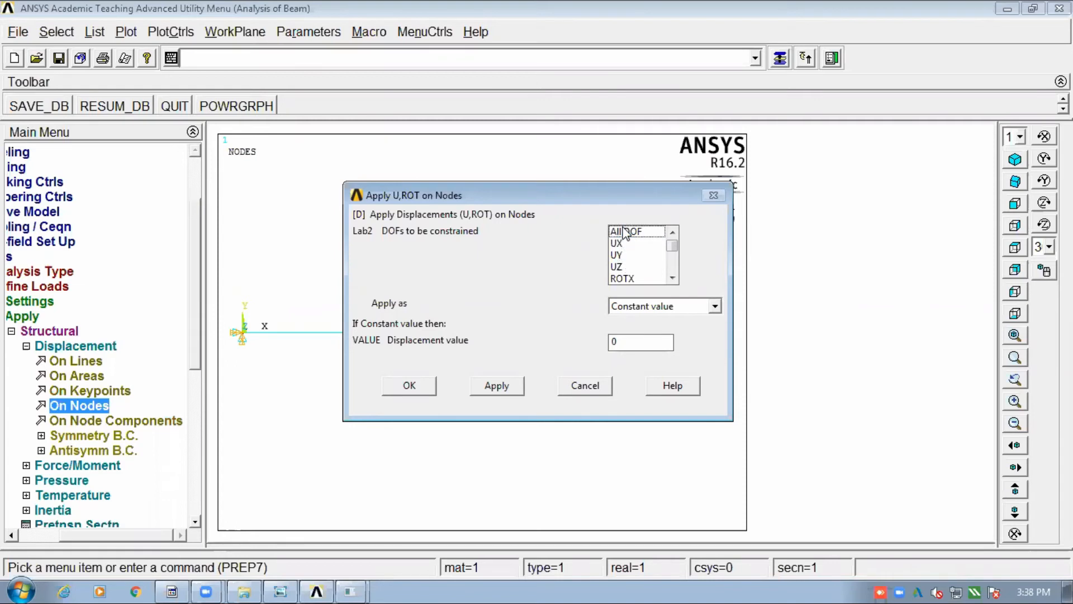
click(619, 256)
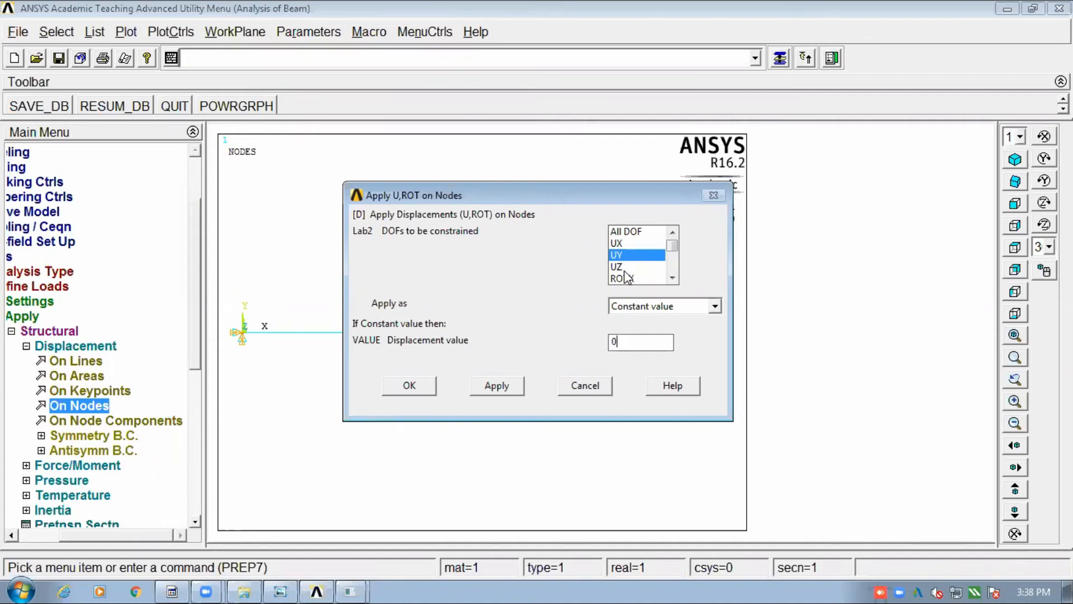
click(404, 387)
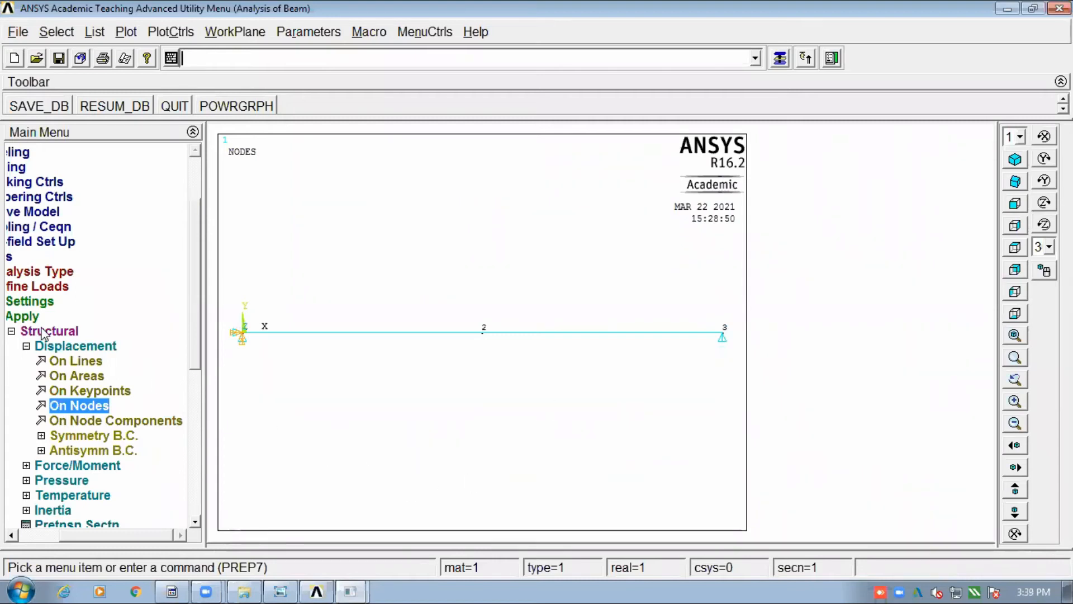
Step: Collapse the displacement options and check the point load on the problem sheet in Windows Photo Viewer, returning to ANSYS
click(26, 347)
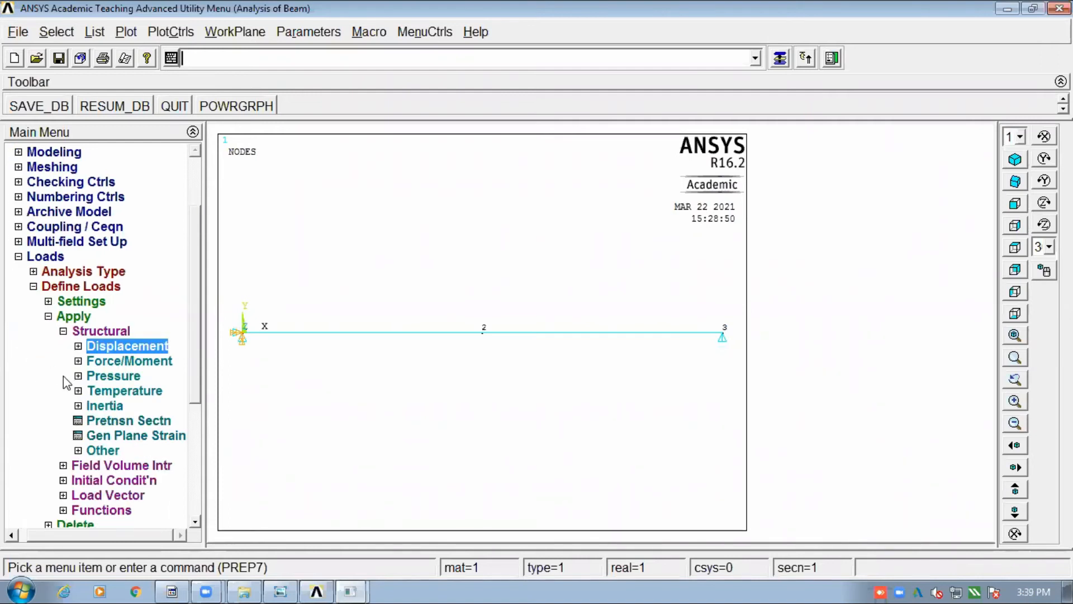
click(277, 579)
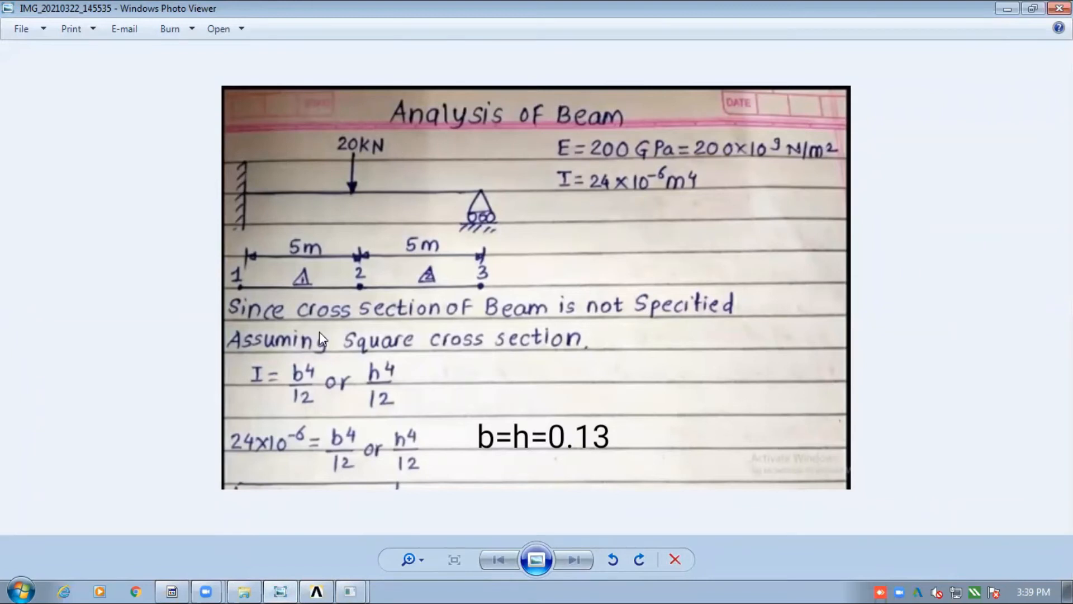
click(281, 589)
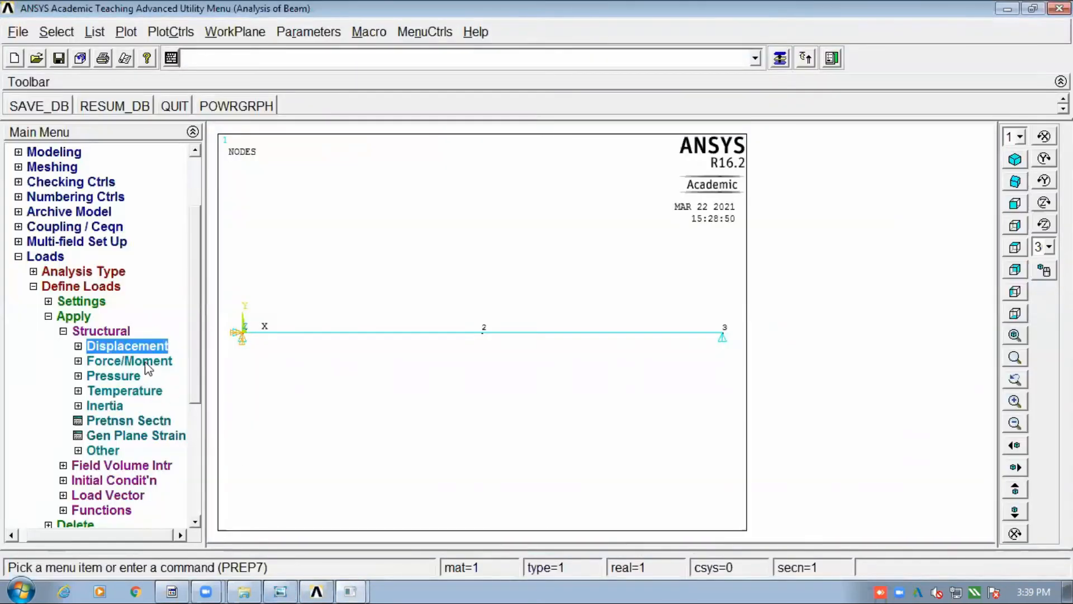
Step: Apply a structural force of -20000 in the FY direction on node 2 as a constant value
click(145, 361)
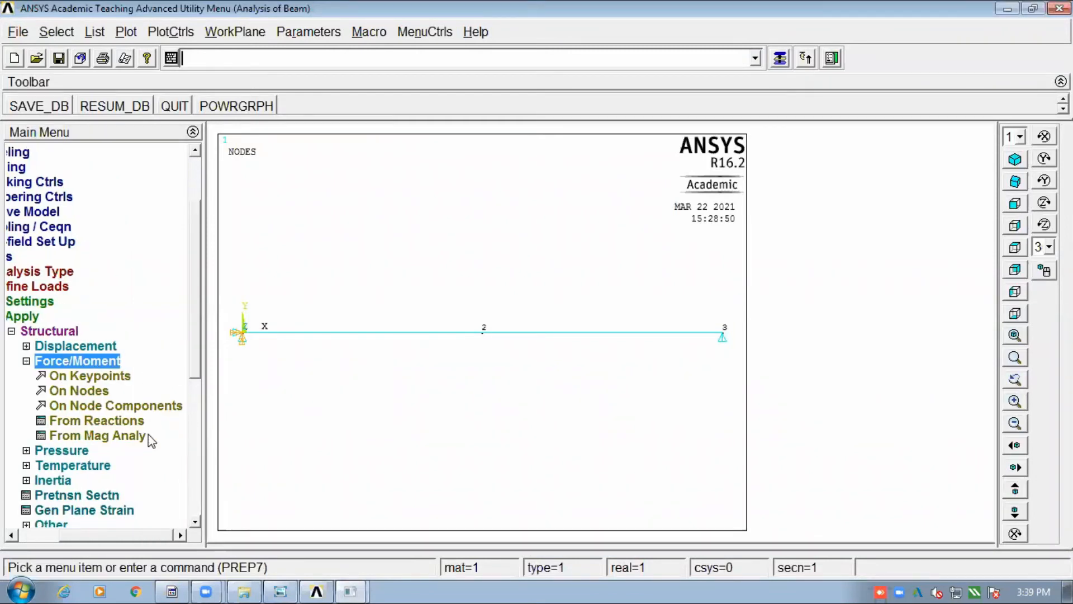
click(81, 391)
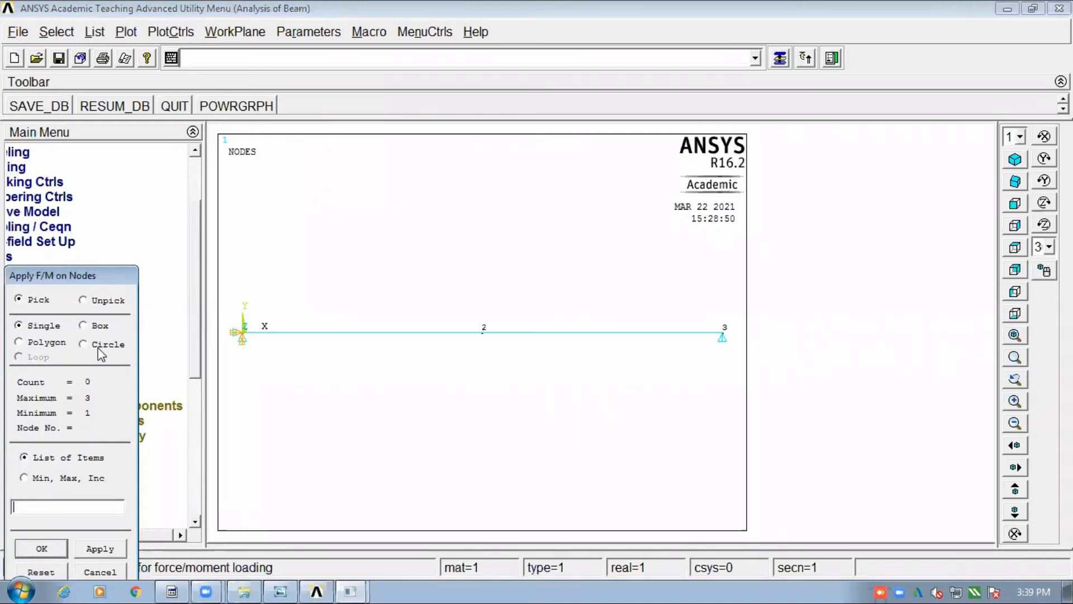
click(482, 335)
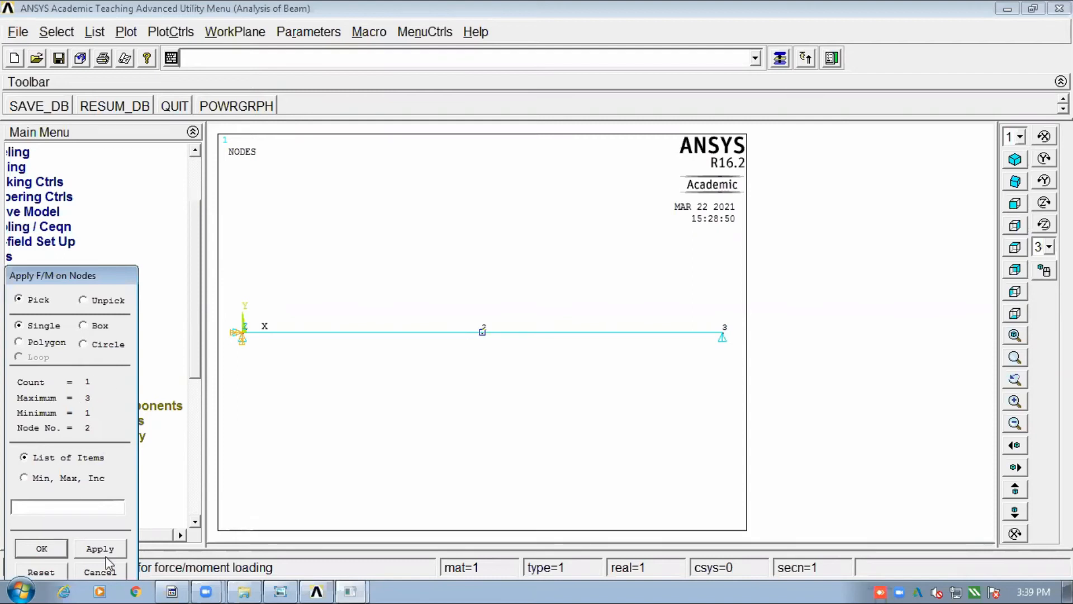
click(48, 550)
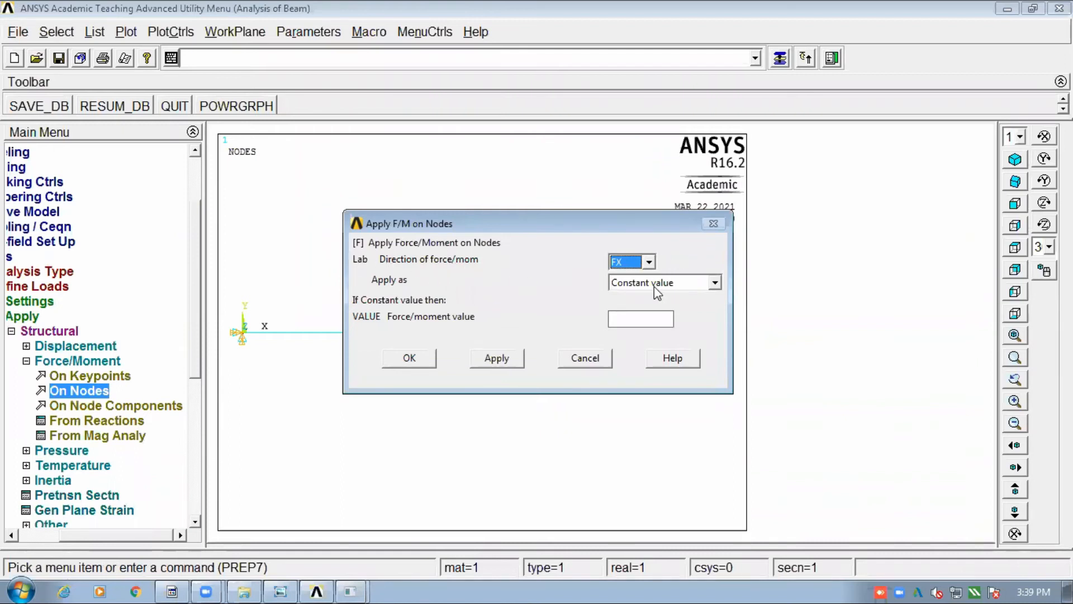
click(649, 263)
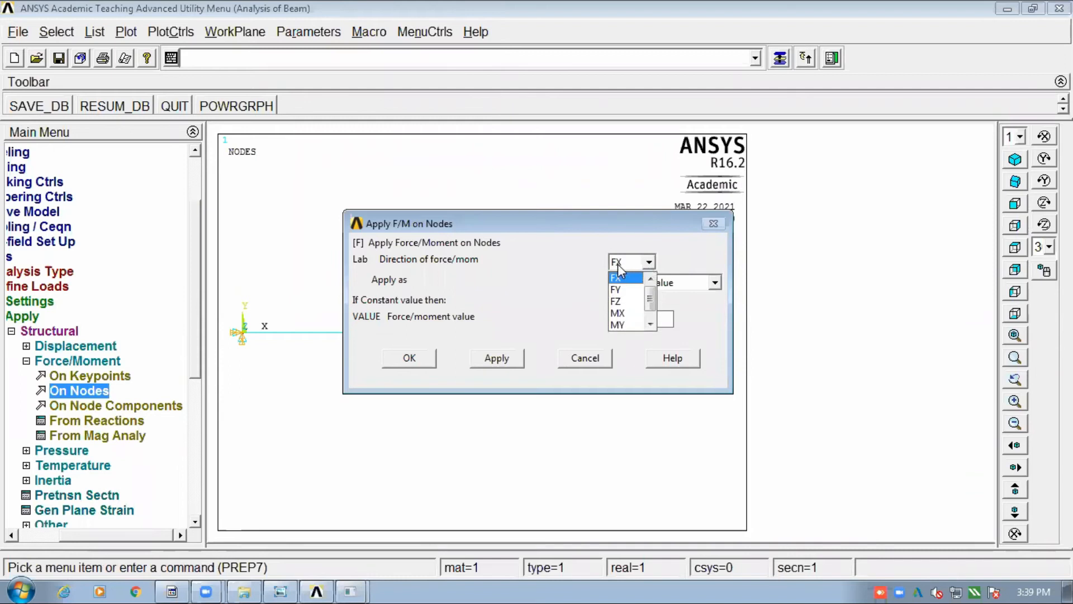
click(618, 289)
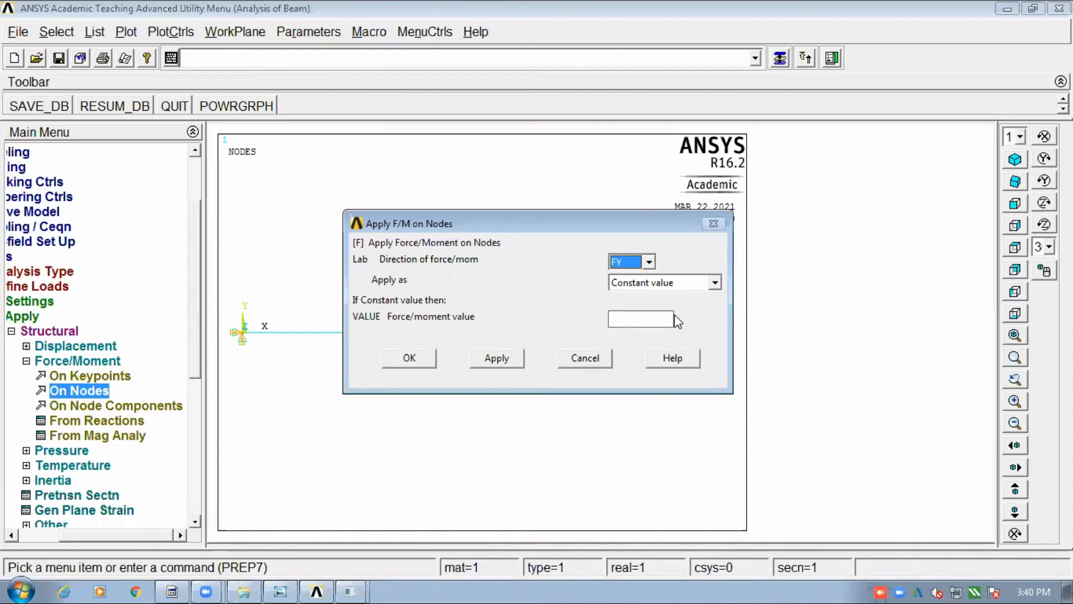
click(643, 322)
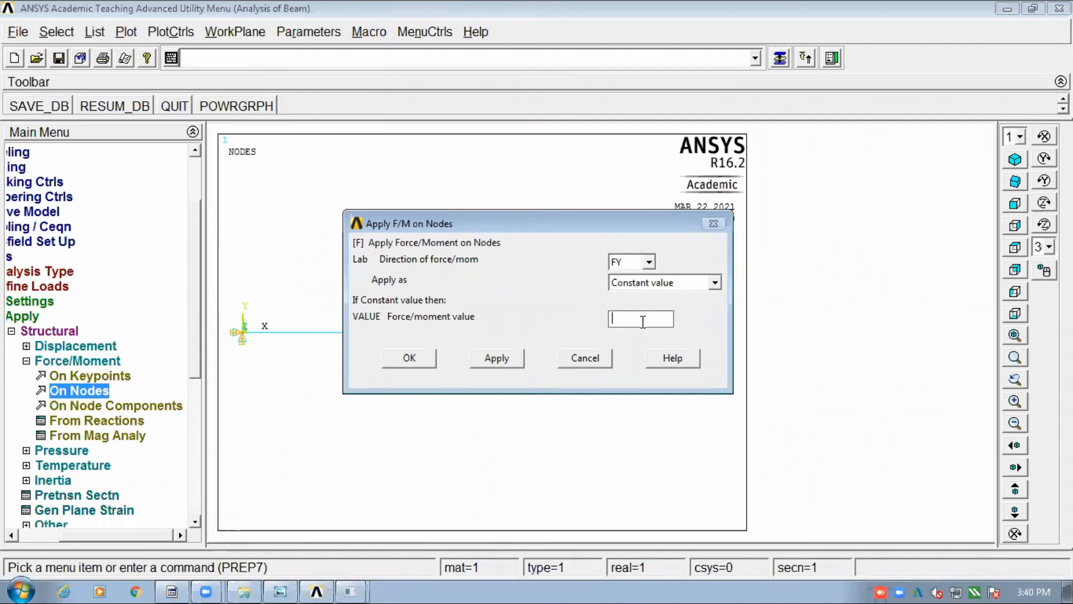
text(-20000)
click(410, 358)
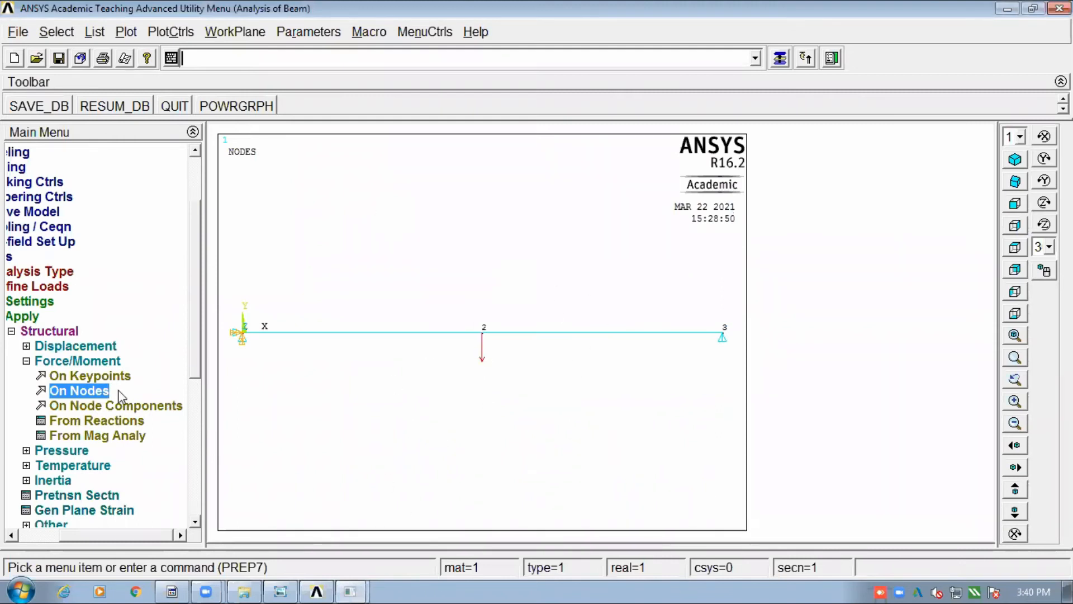
Step: Collapse the Force/Moment, Apply, Define Loads and Loads branches of the preprocessor
click(24, 361)
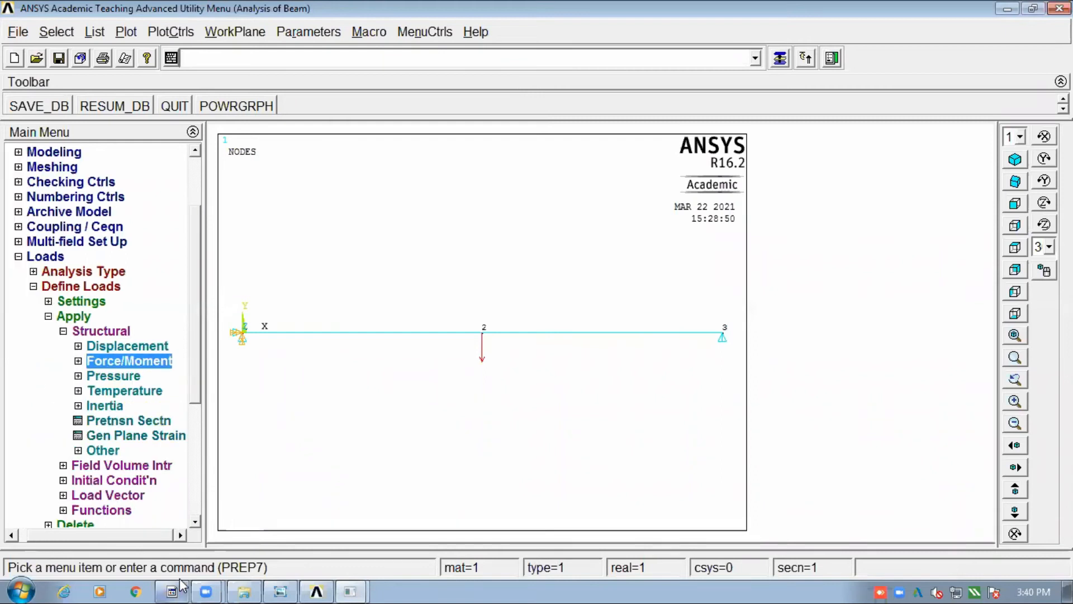
mouse_move(180, 584)
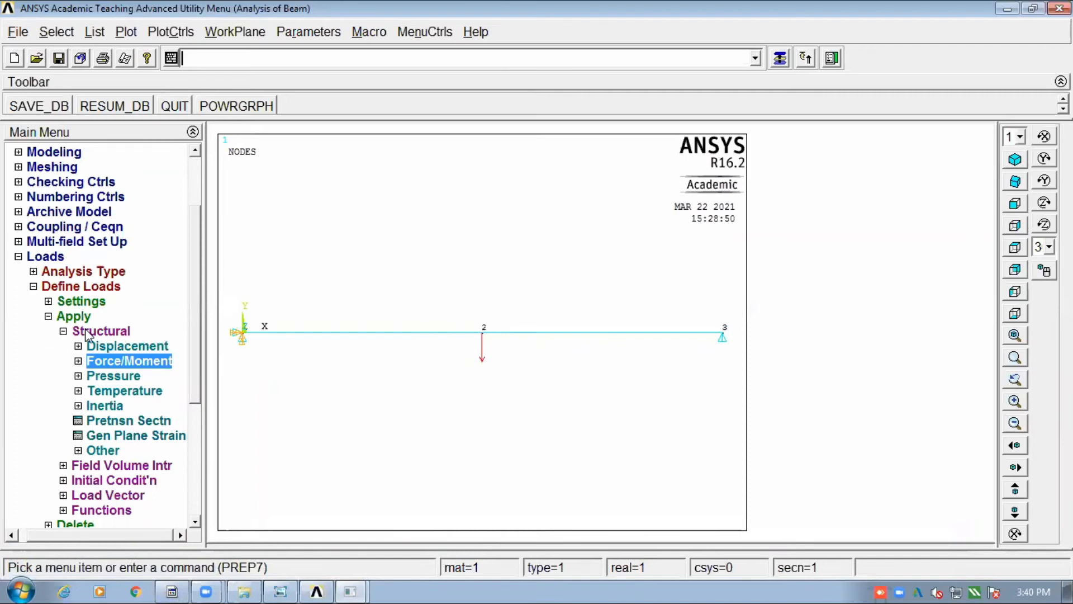
click(73, 316)
click(67, 286)
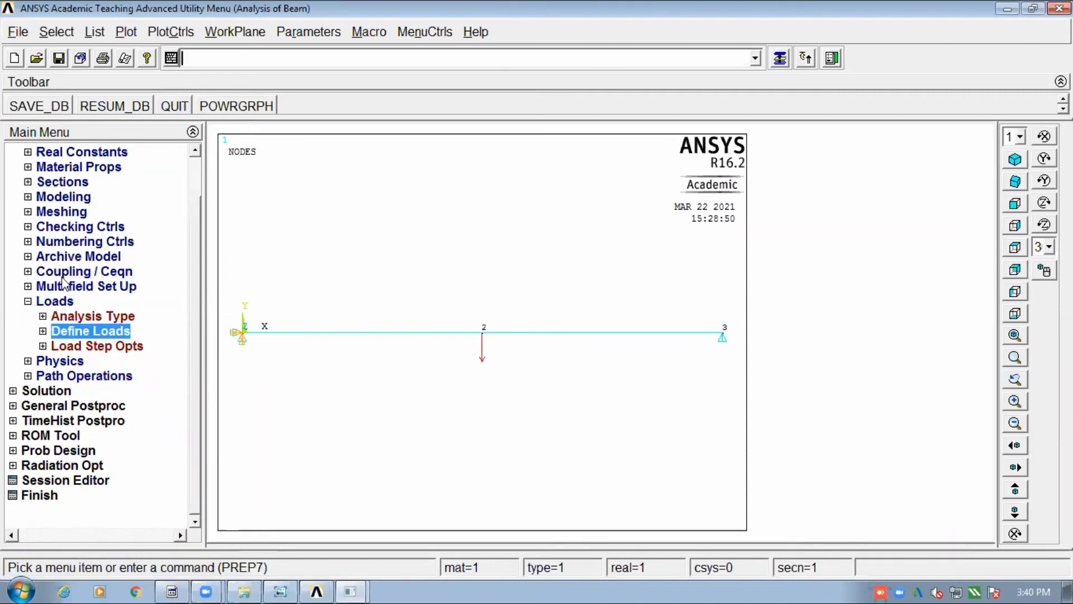
click(50, 301)
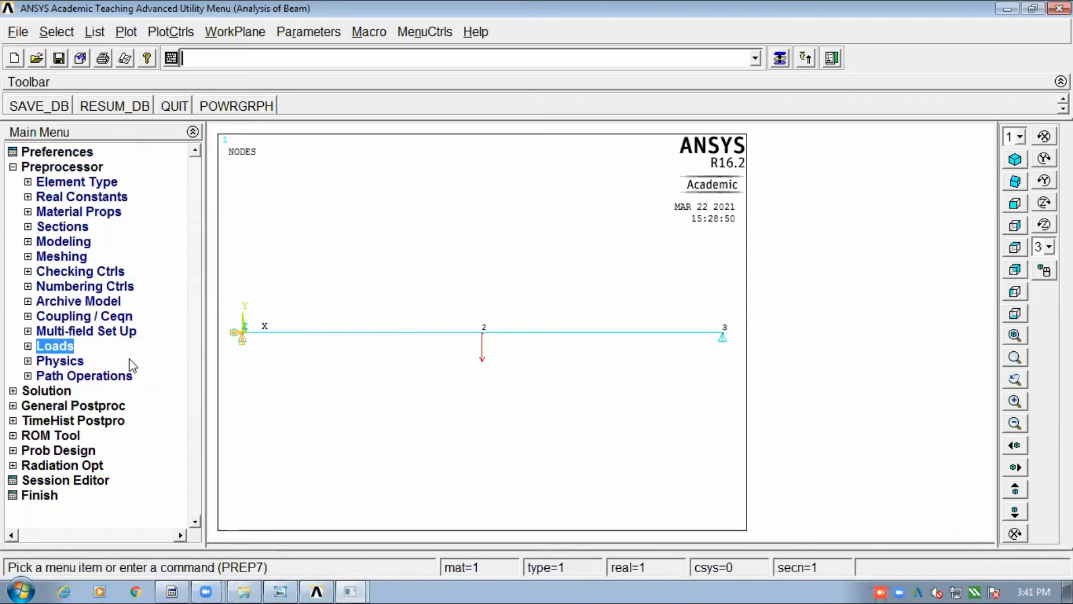
right_click(42, 345)
click(61, 351)
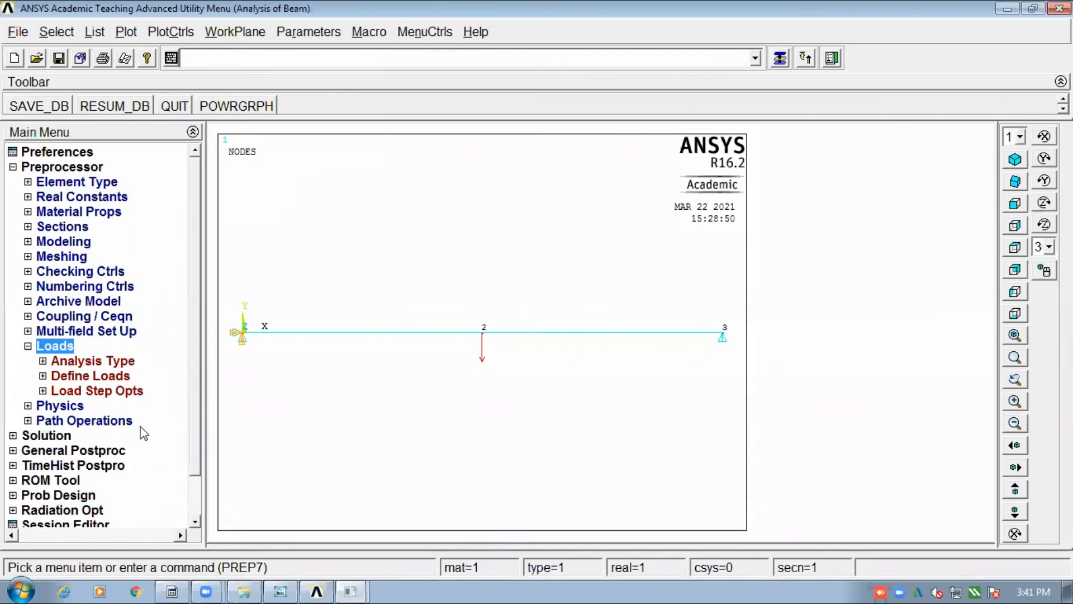
click(84, 378)
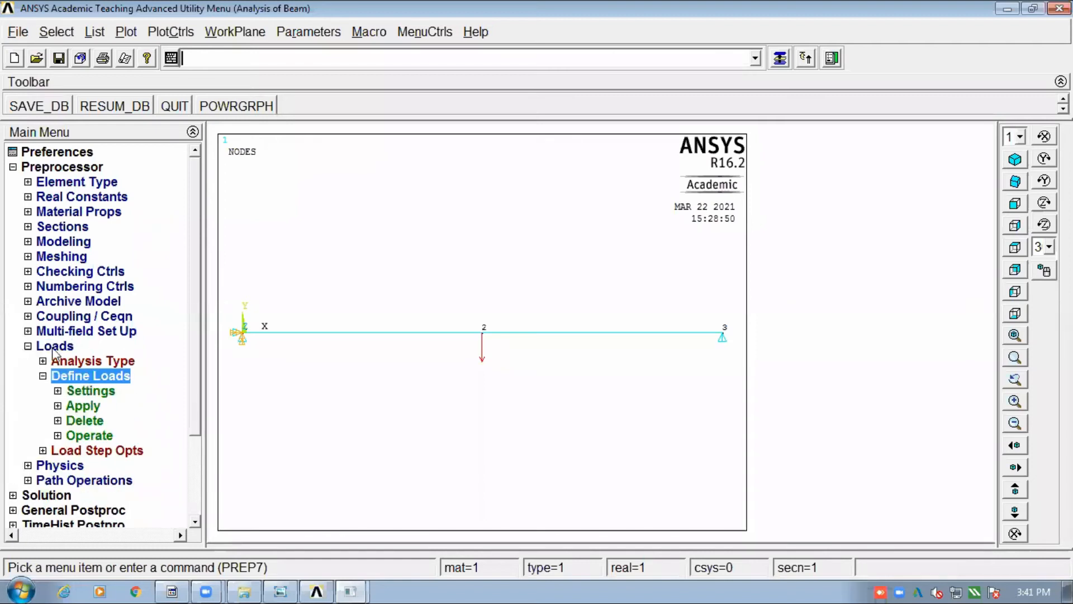
click(87, 422)
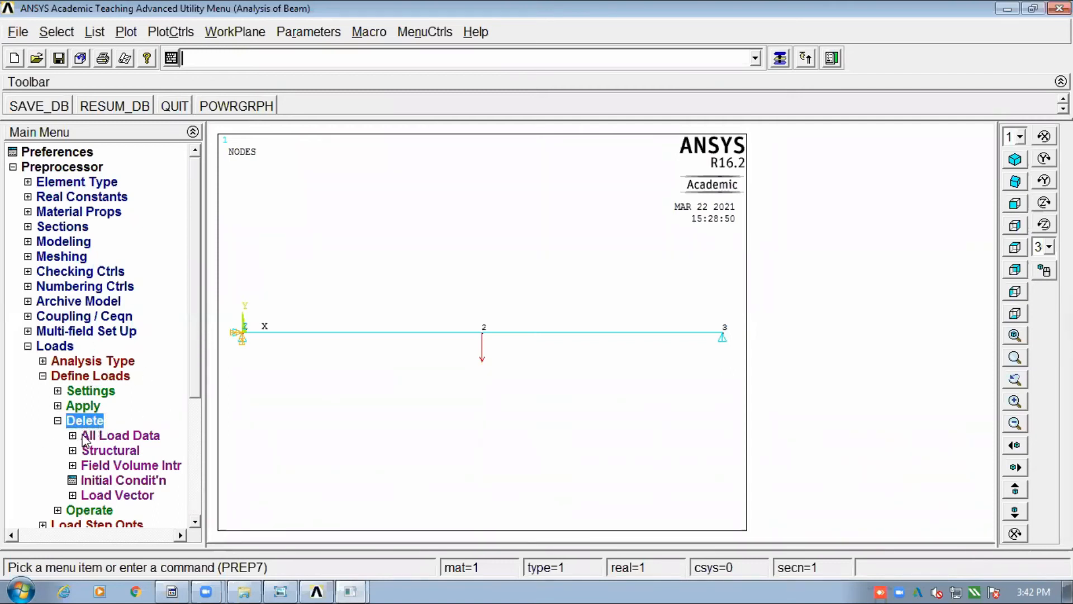
click(109, 451)
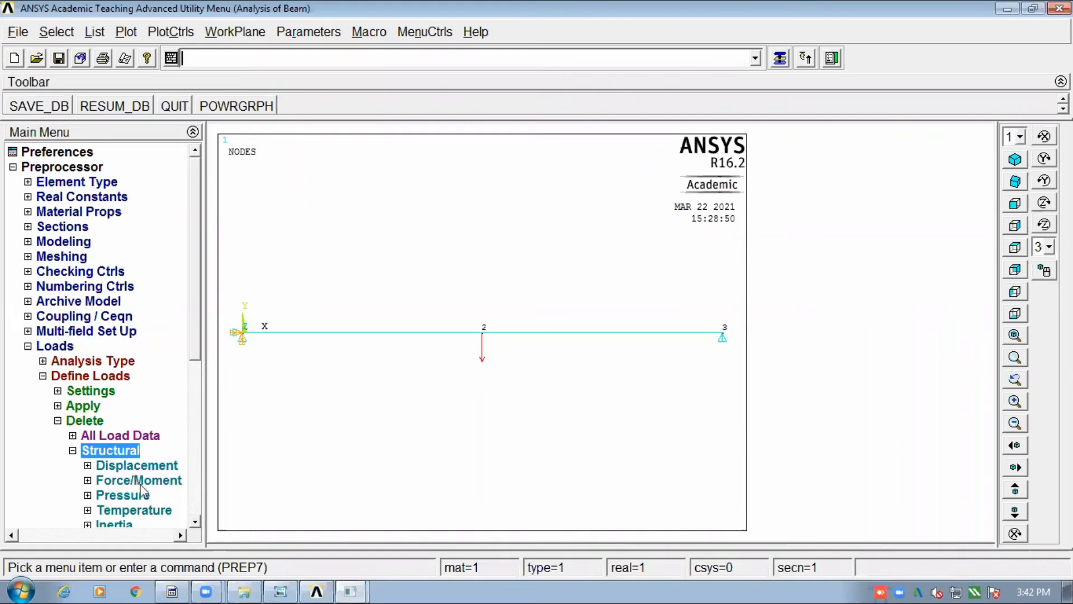
click(120, 484)
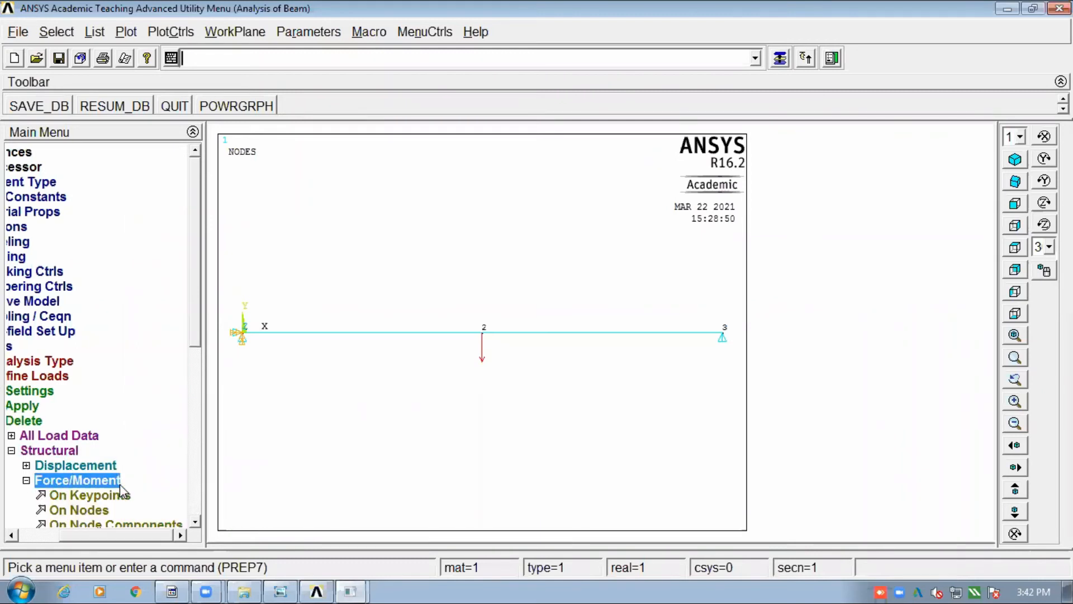
click(79, 509)
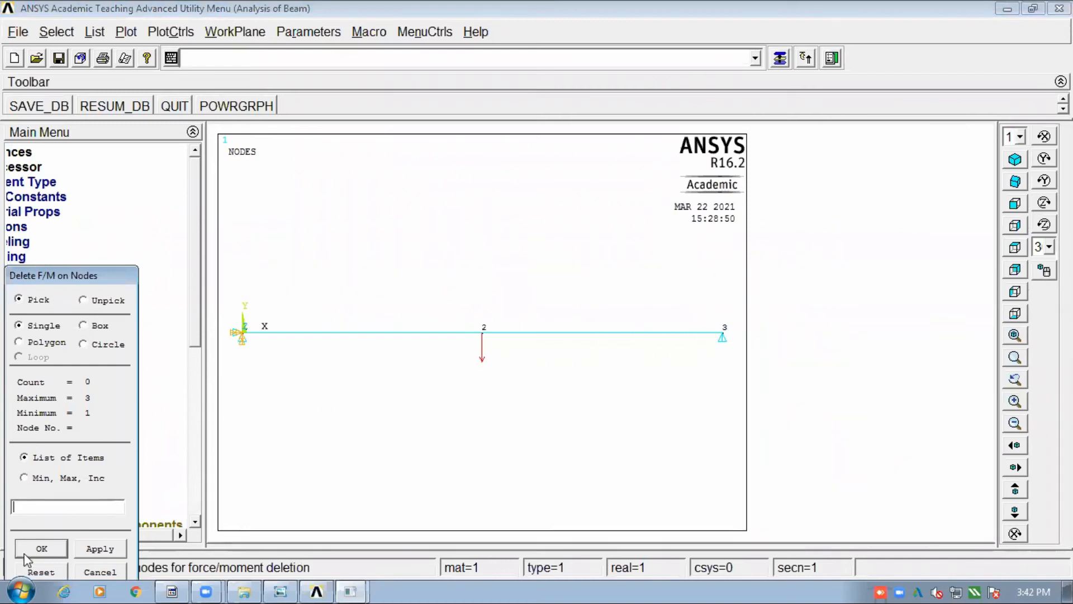
click(112, 571)
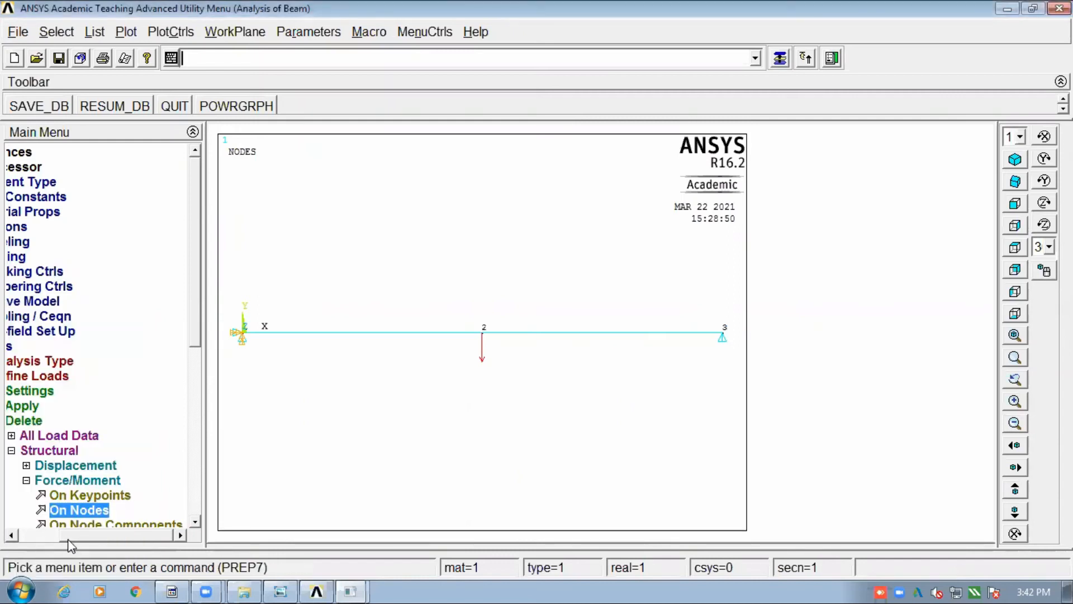
drag(98, 537, 65, 548)
click(195, 520)
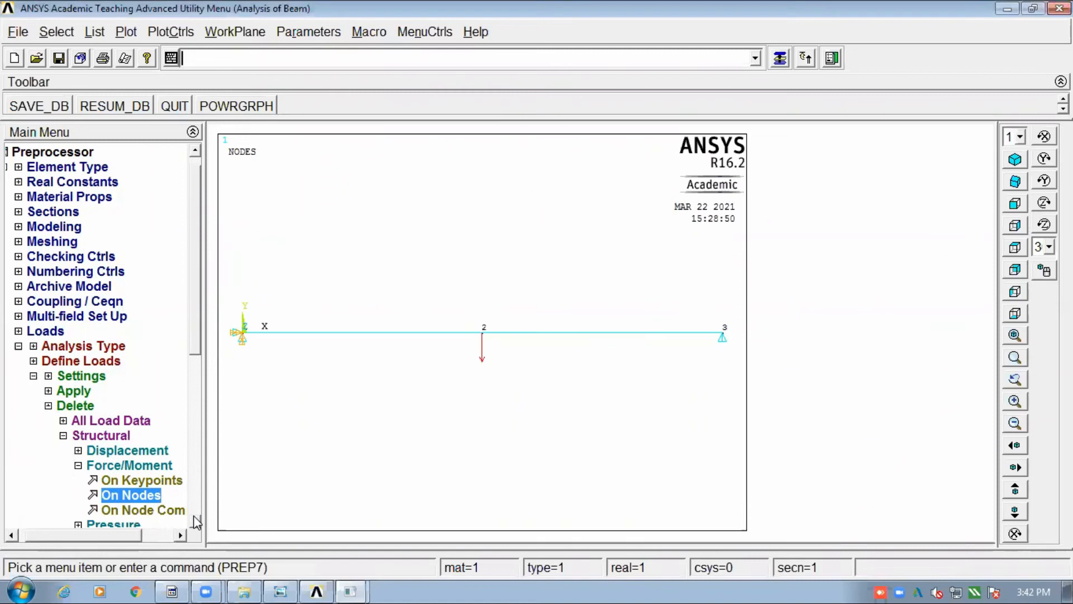
click(195, 519)
click(195, 519)
click(195, 519)
click(195, 520)
click(195, 520)
click(195, 520)
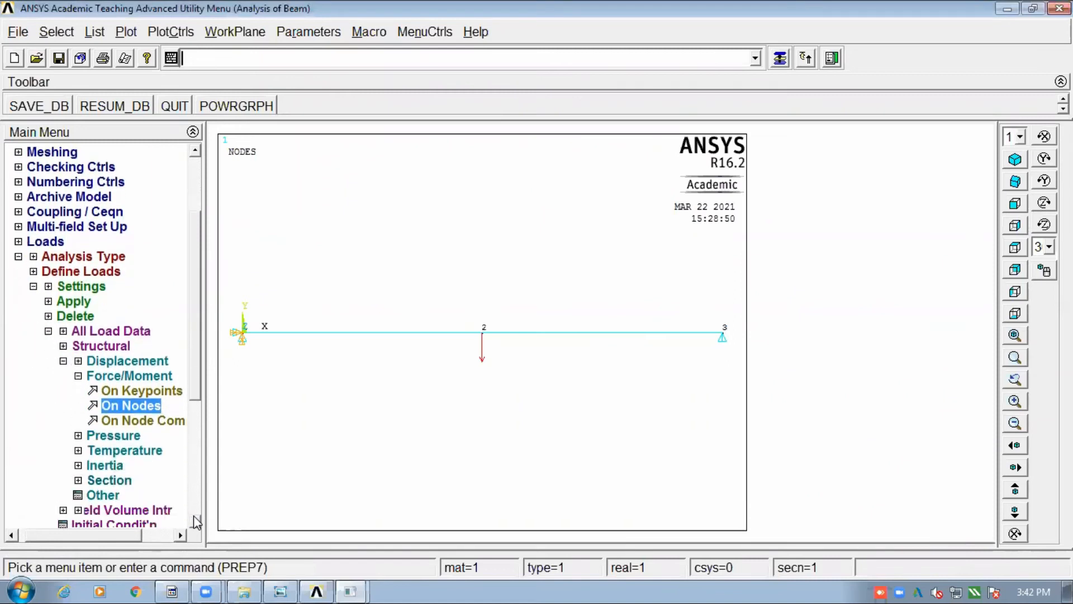
click(195, 520)
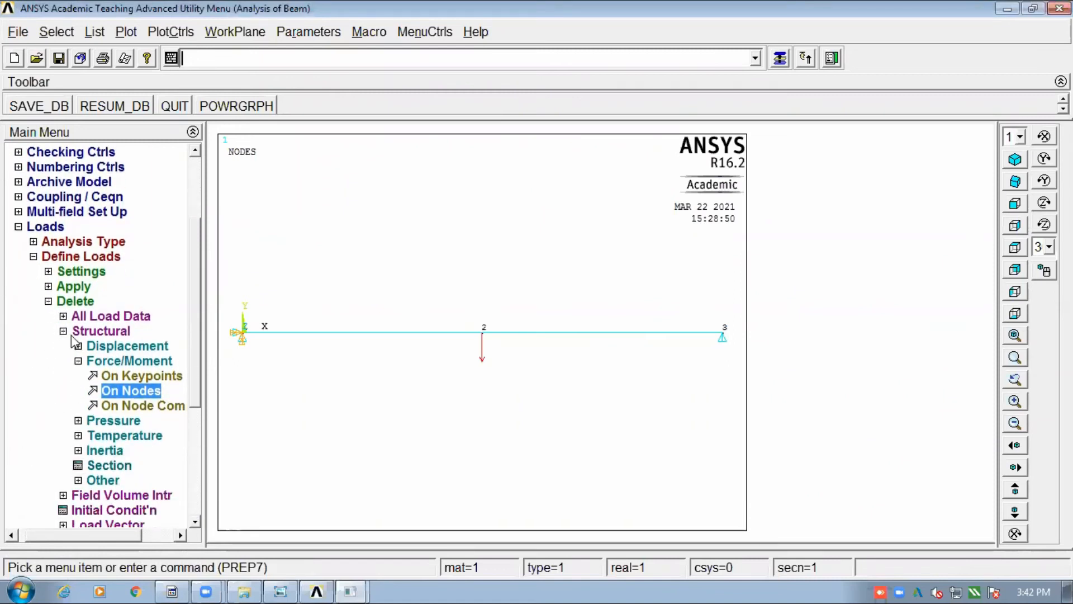
click(79, 361)
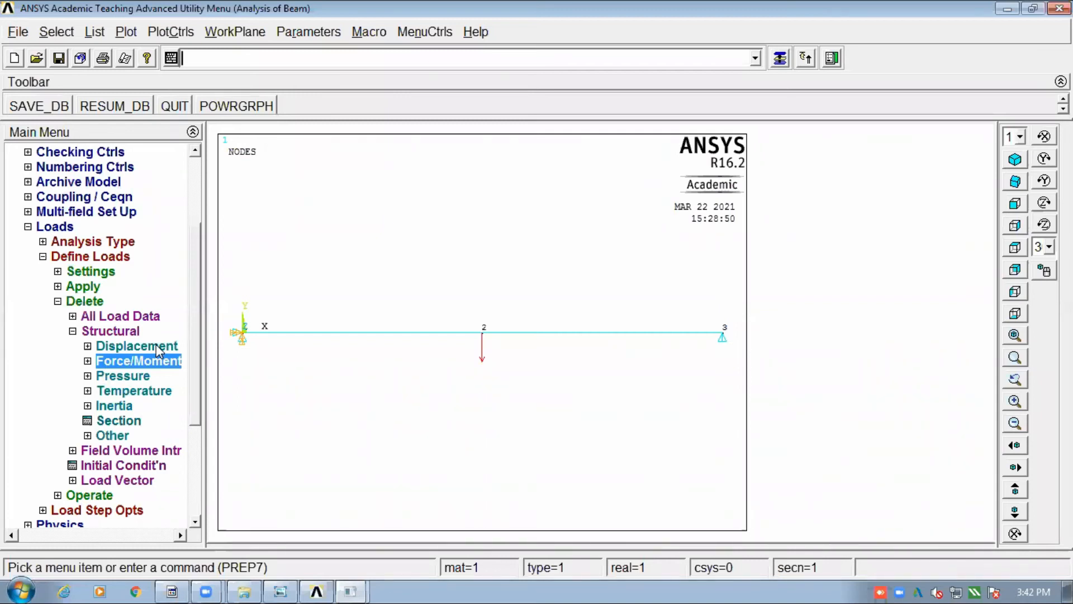
click(58, 302)
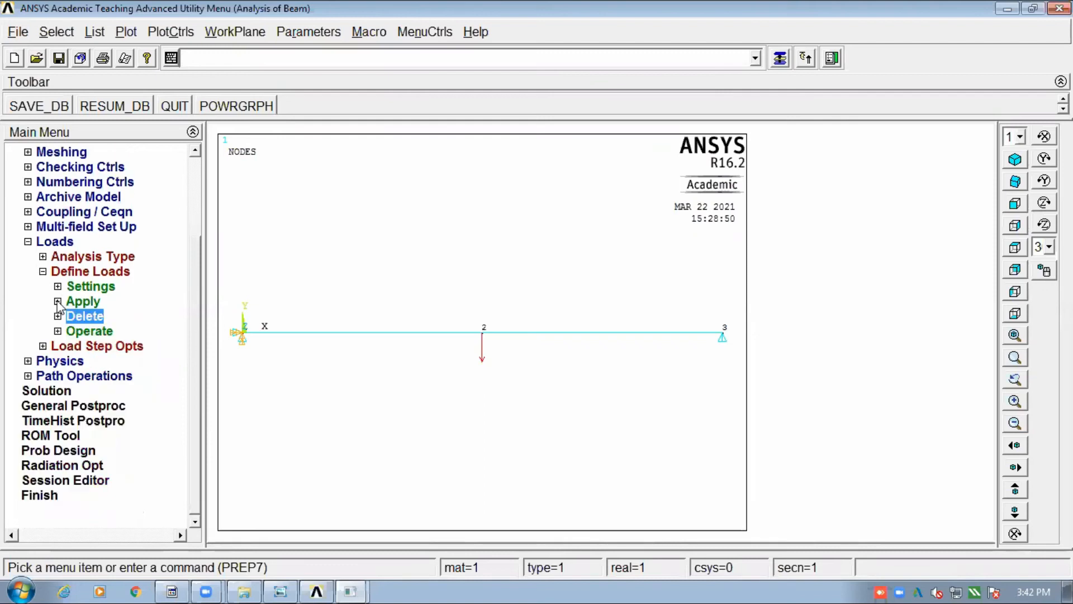
click(43, 273)
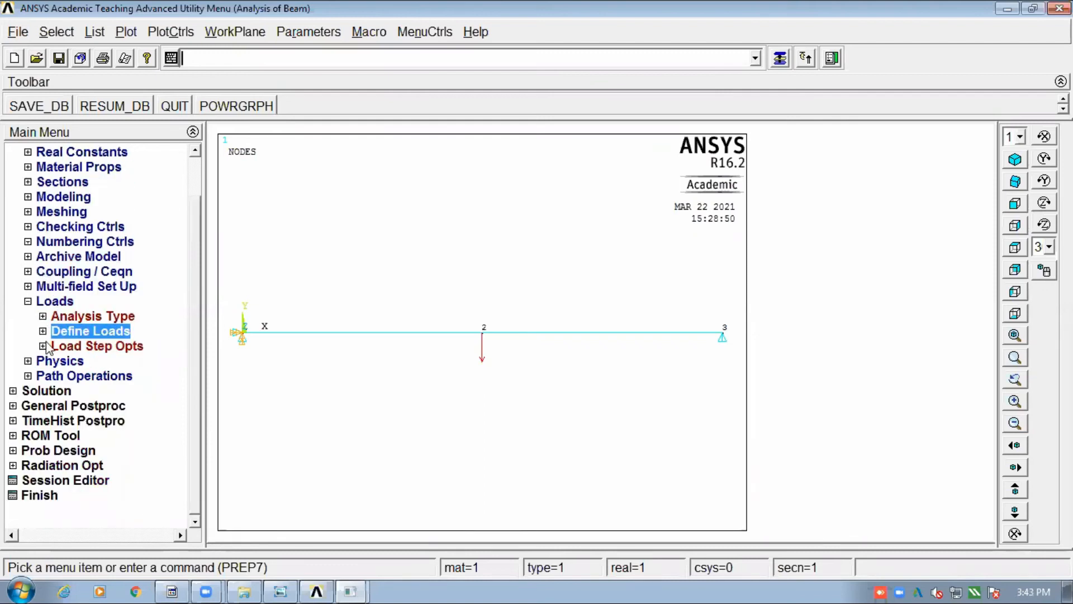
click(28, 301)
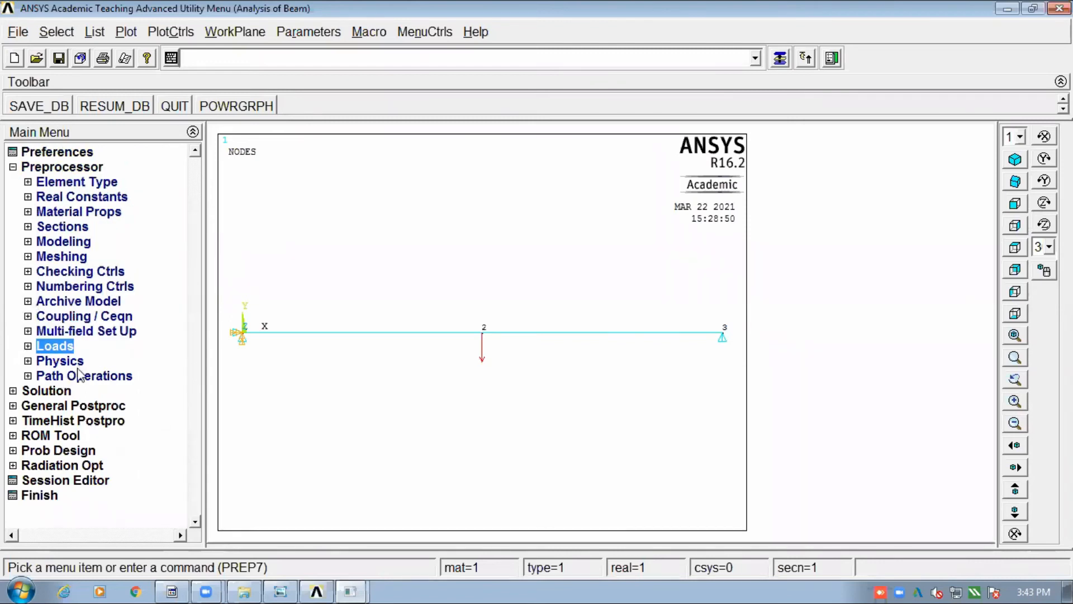
Step: Solve the current load step, dismiss the solution note and status listing, and collapse the Solution branch
click(59, 393)
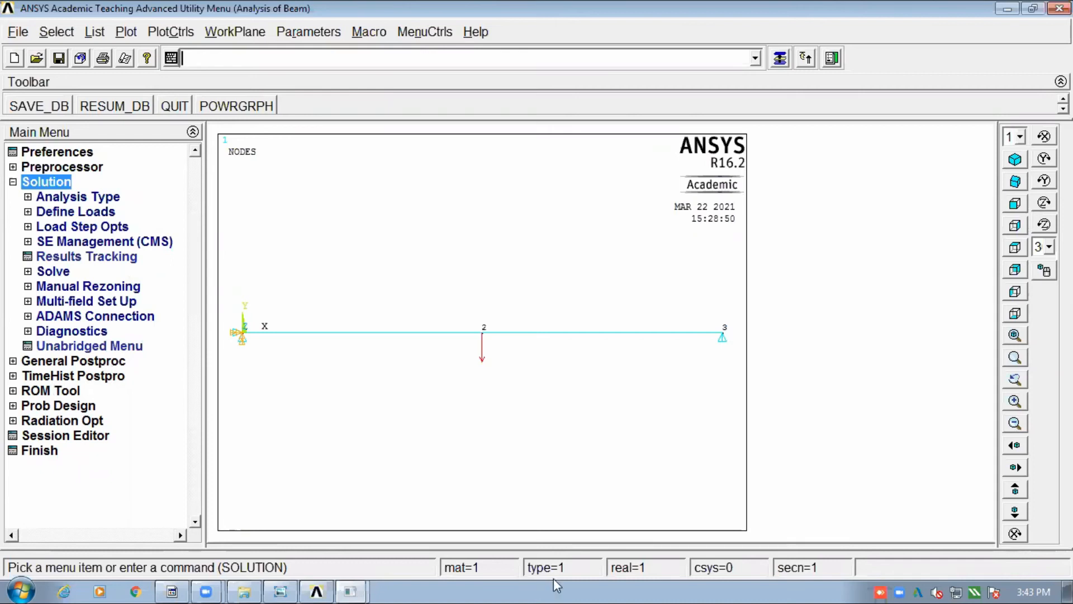
click(54, 271)
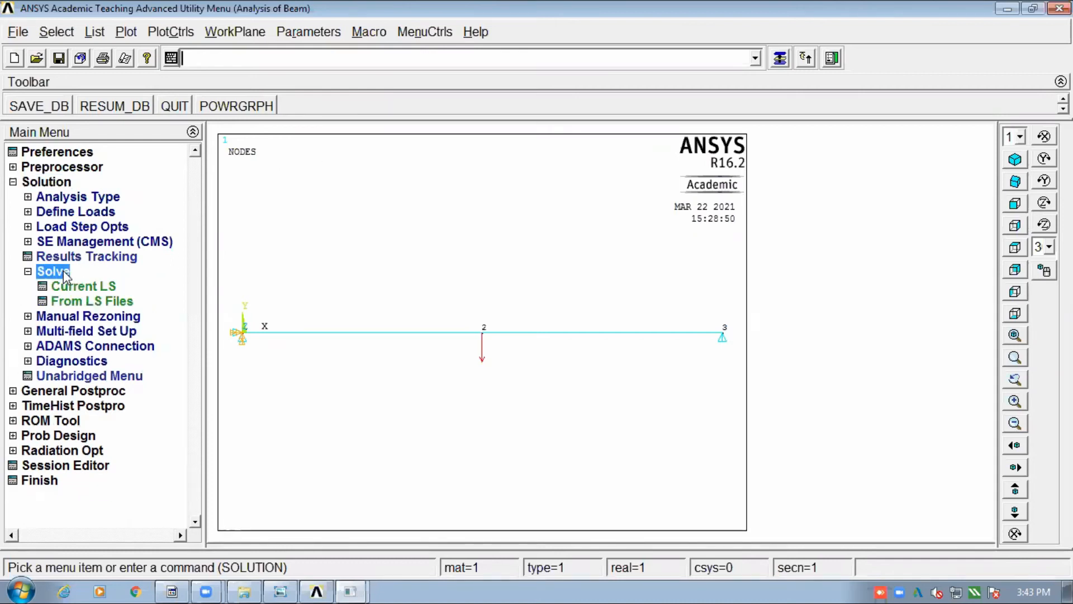
click(102, 287)
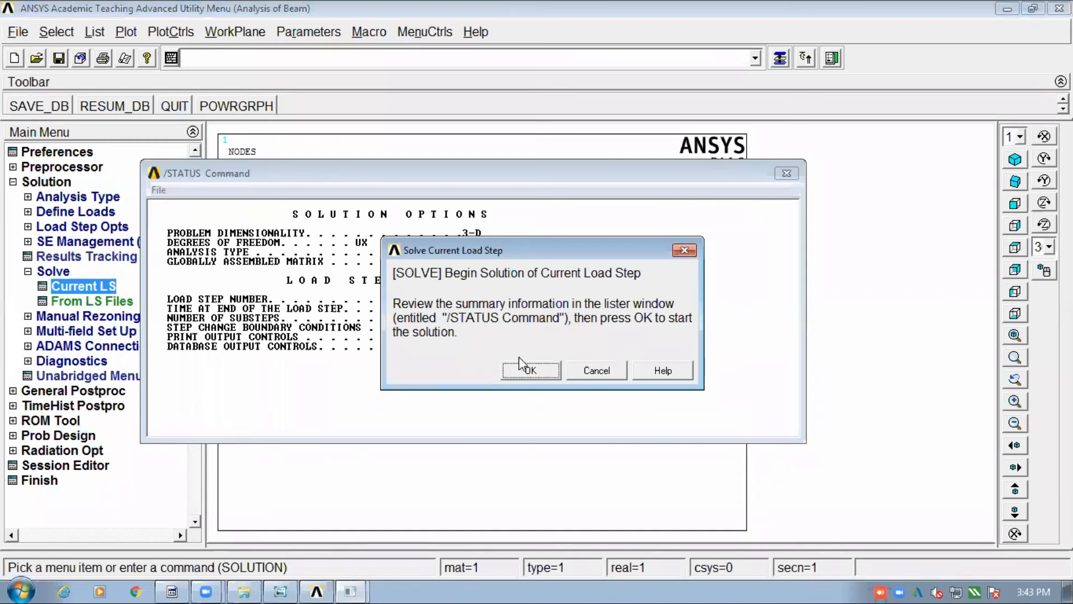
click(525, 370)
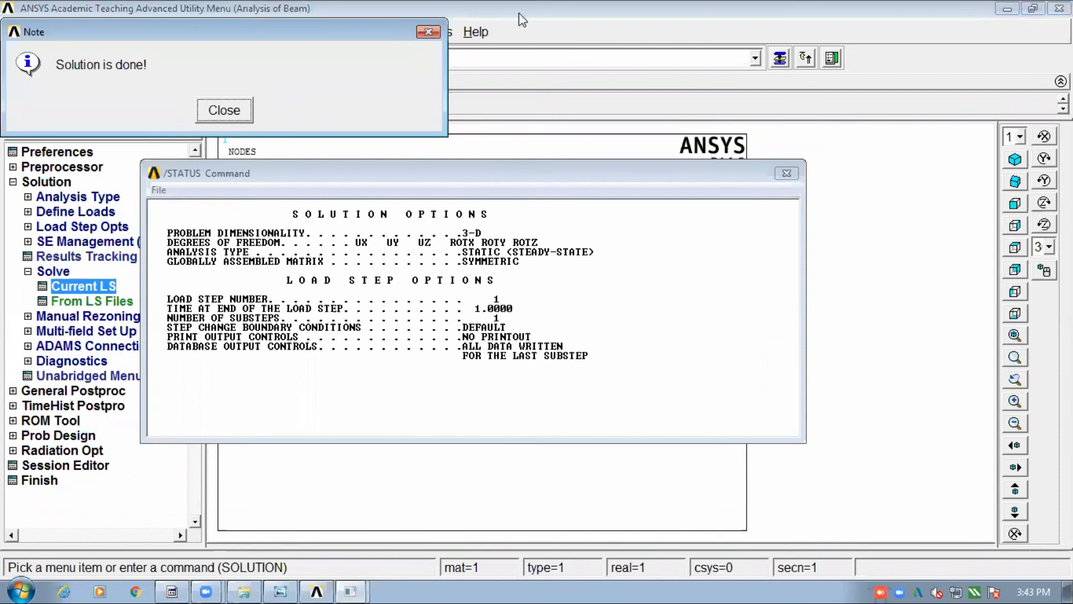
click(225, 112)
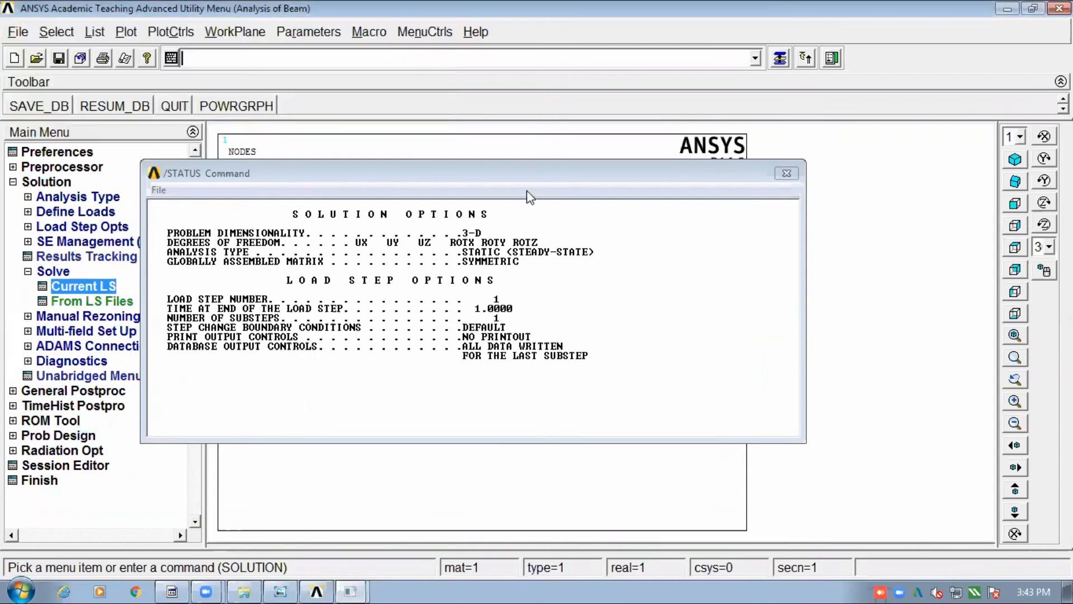
click(786, 175)
click(27, 271)
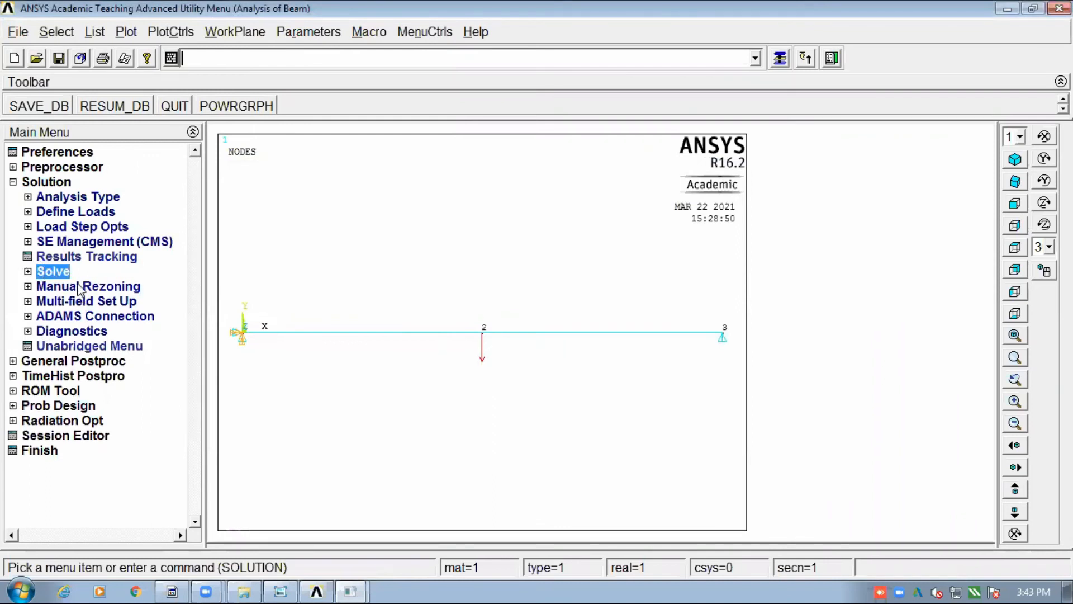
click(13, 182)
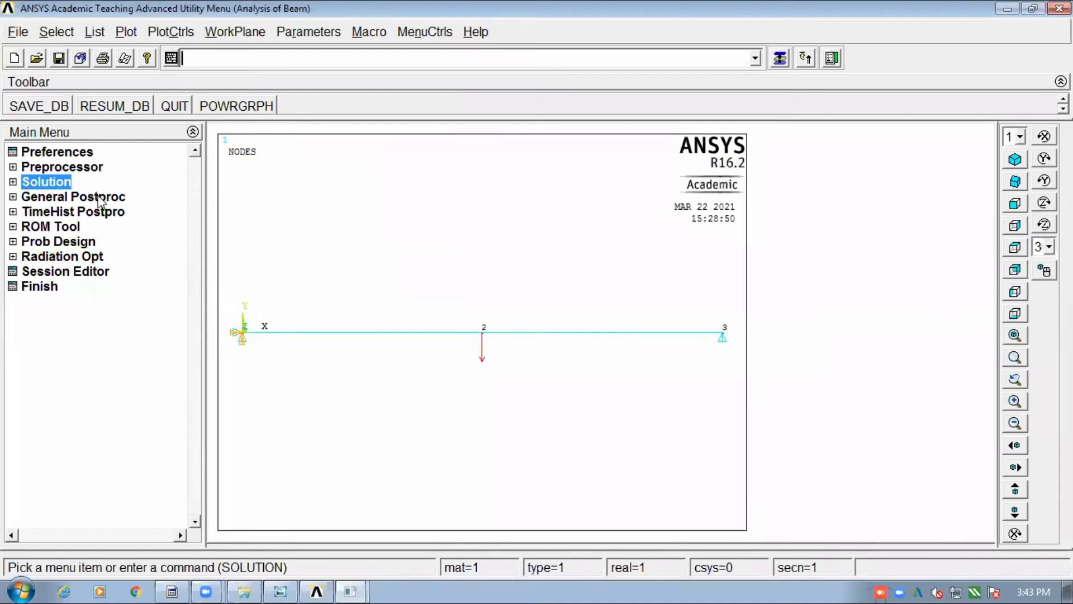
Step: Plot the beam's deformed shape from the general postprocessor with the Def shape only option
click(79, 198)
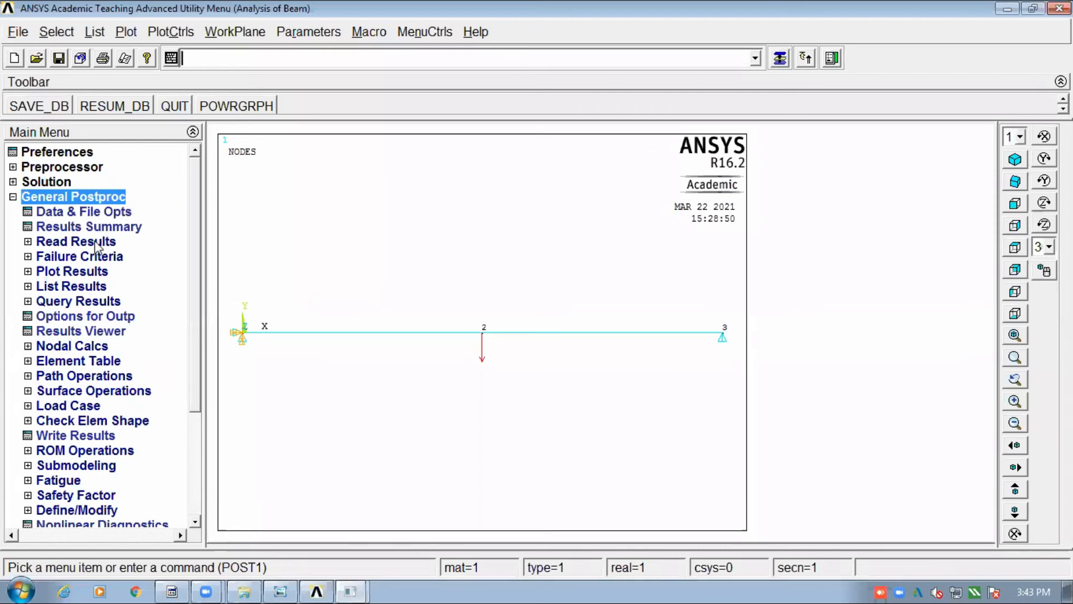
click(72, 273)
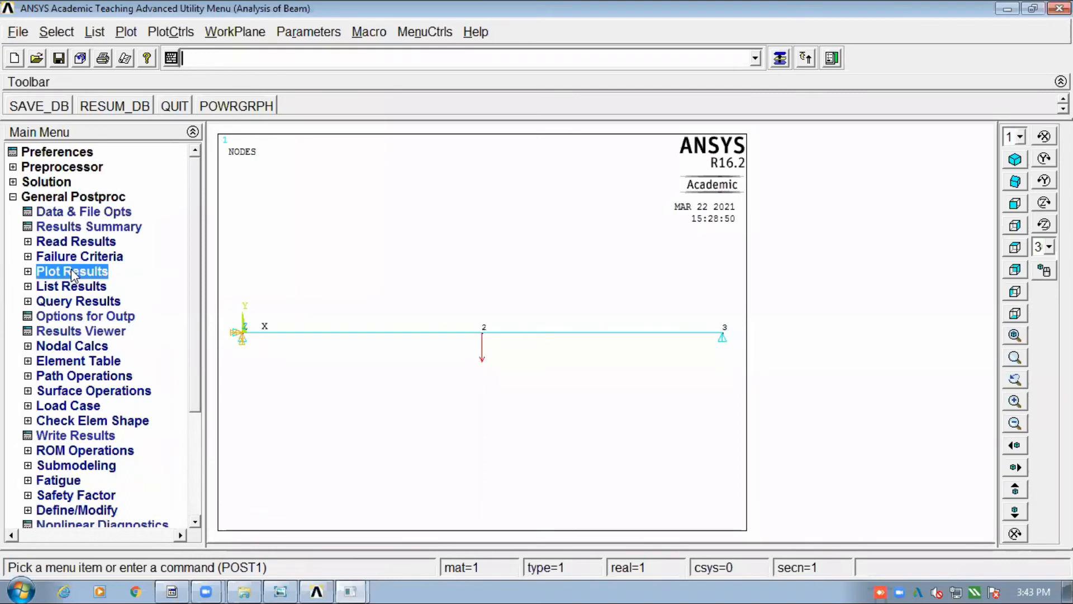
click(72, 271)
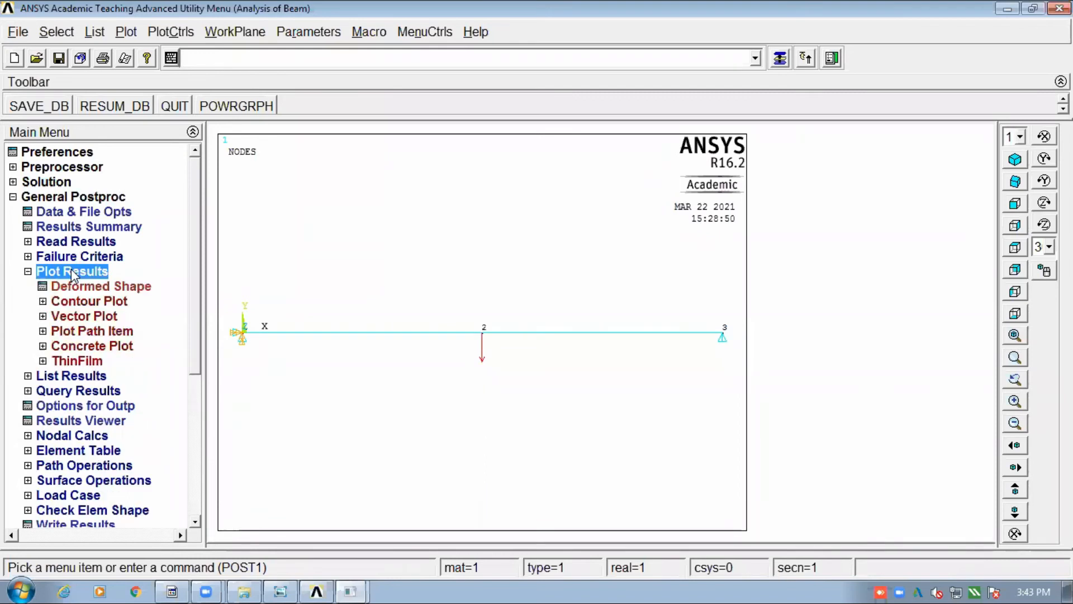
click(83, 287)
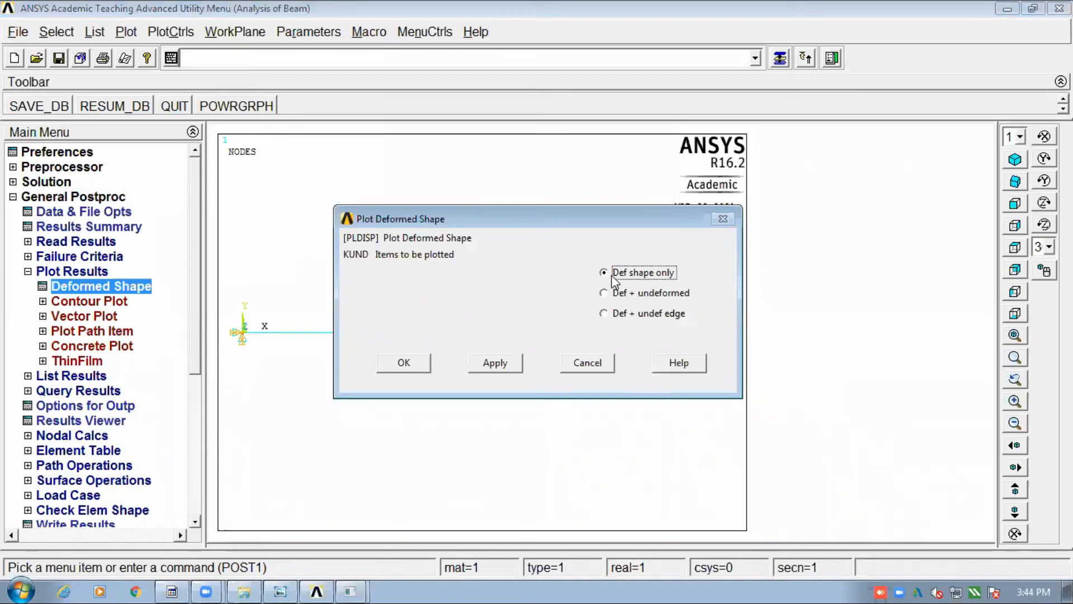
click(414, 364)
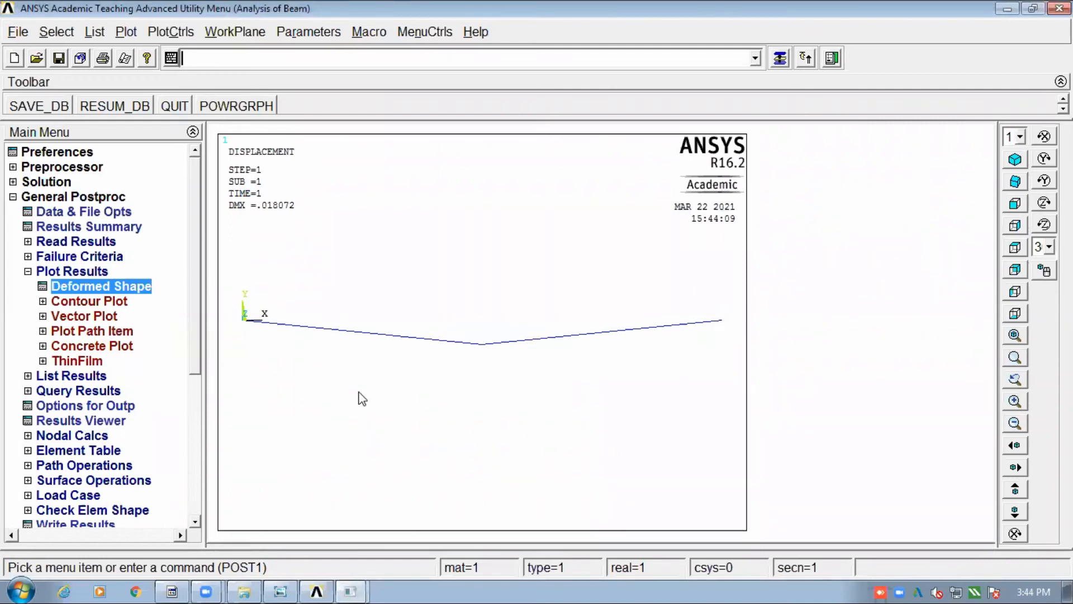
Step: Plot the beam's deformed shape together with the undeformed shape using Def + undeformed
click(134, 288)
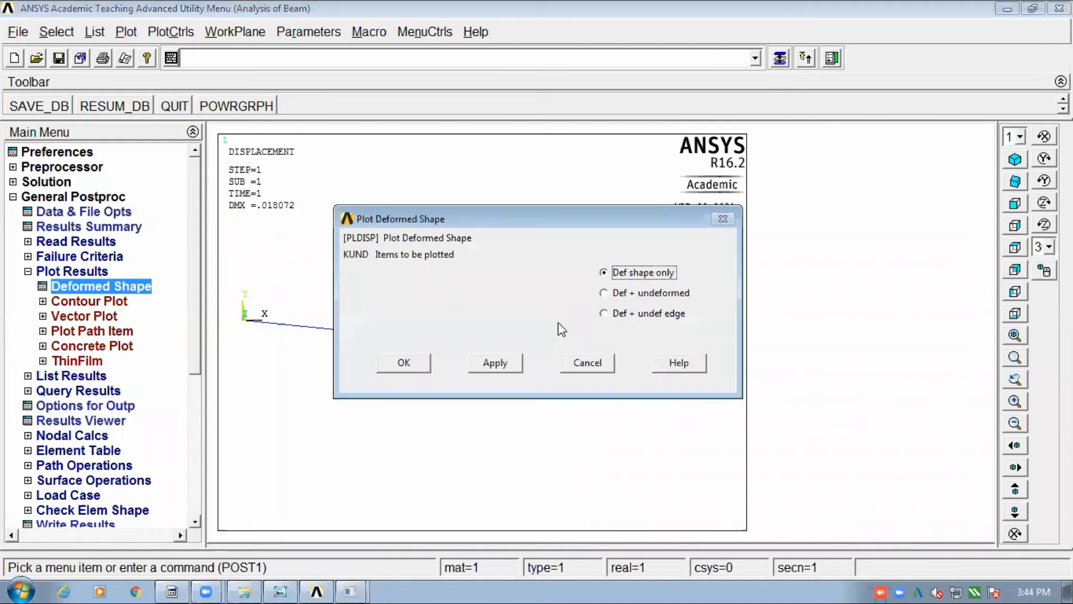
click(633, 295)
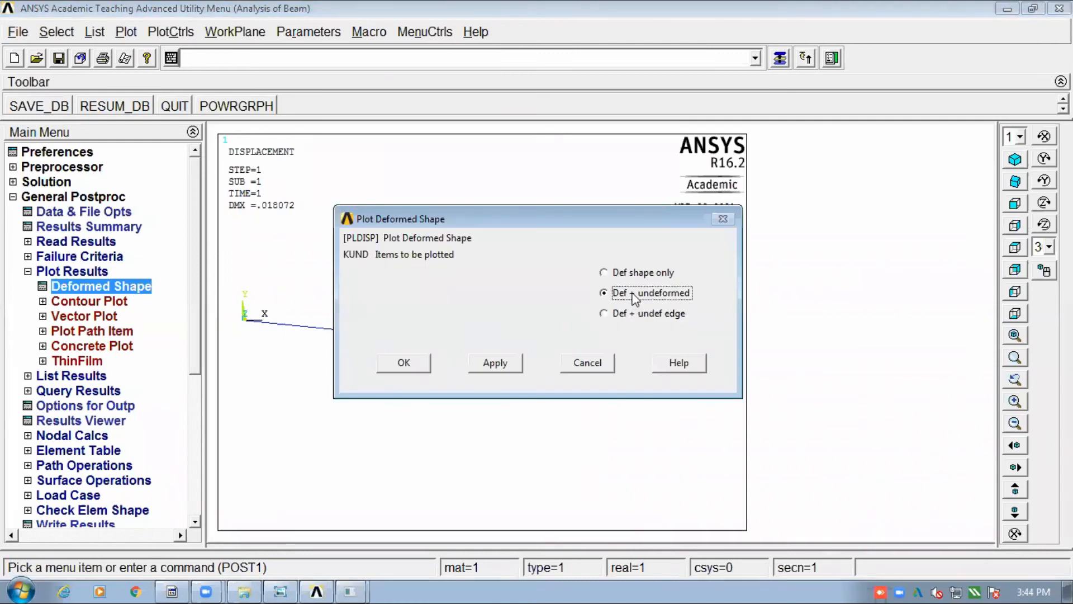
click(404, 364)
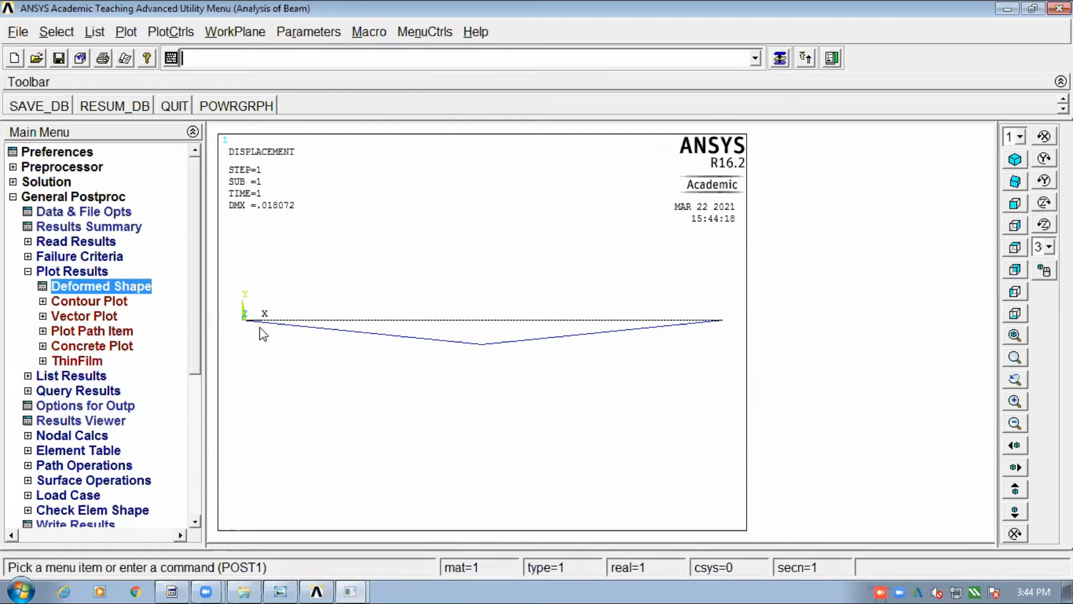
Step: Plot the beam's deformed shape with the undeformed edge using Def + undef edge
click(118, 286)
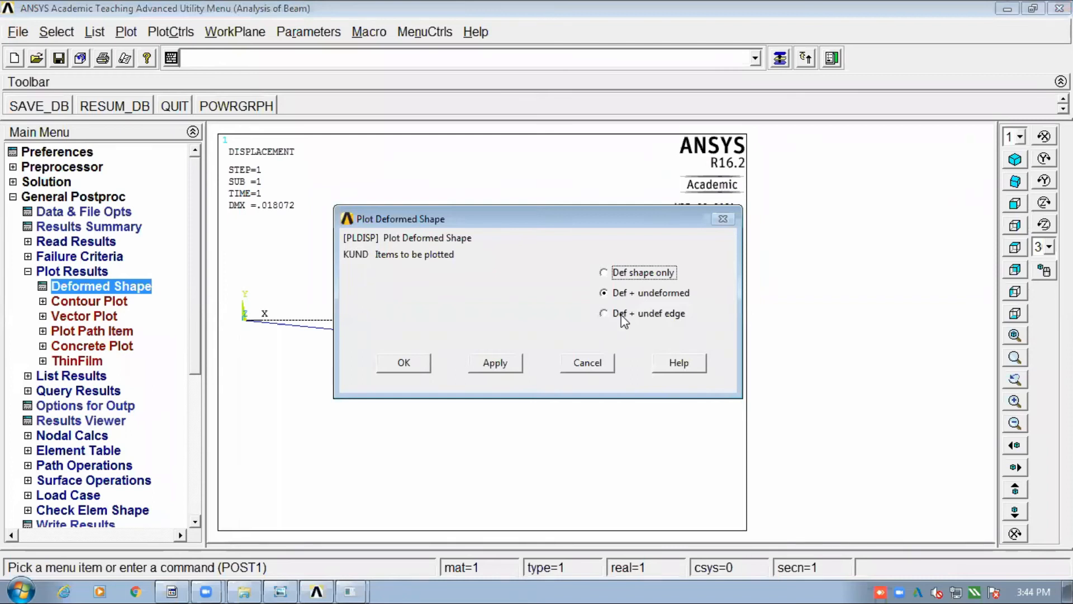
click(603, 314)
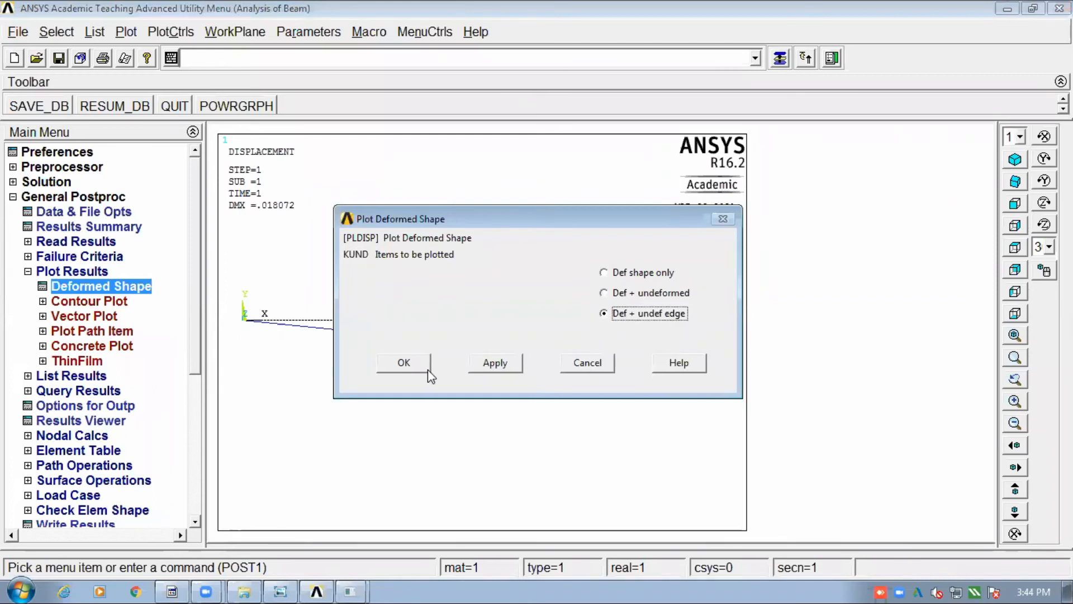
click(404, 363)
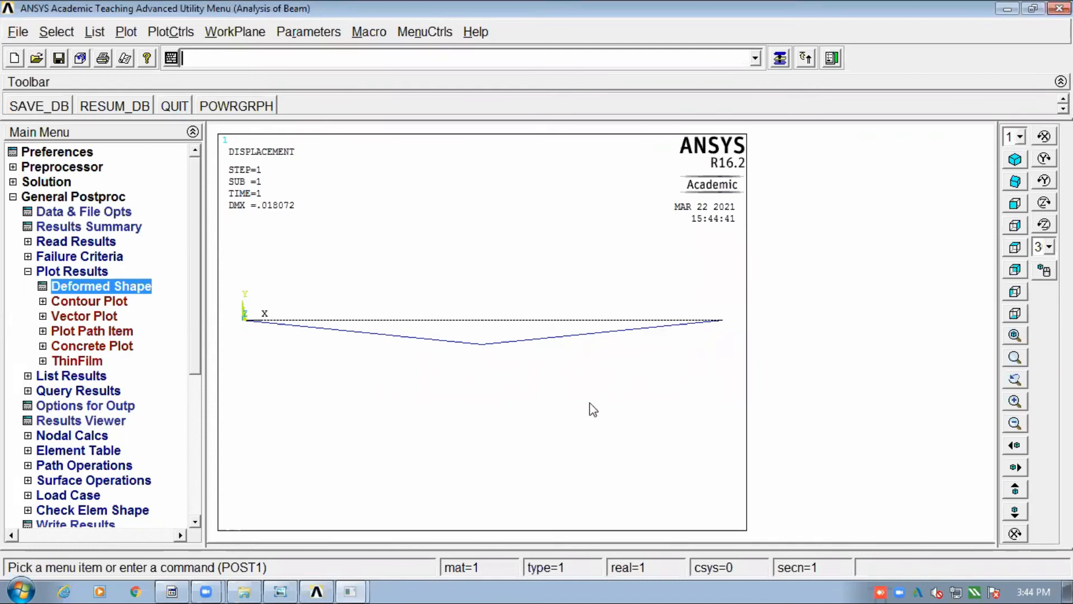
Step: Capture the deformed-shape plot as an image, then dismiss the bitmap saving and the captured image without saving
click(170, 33)
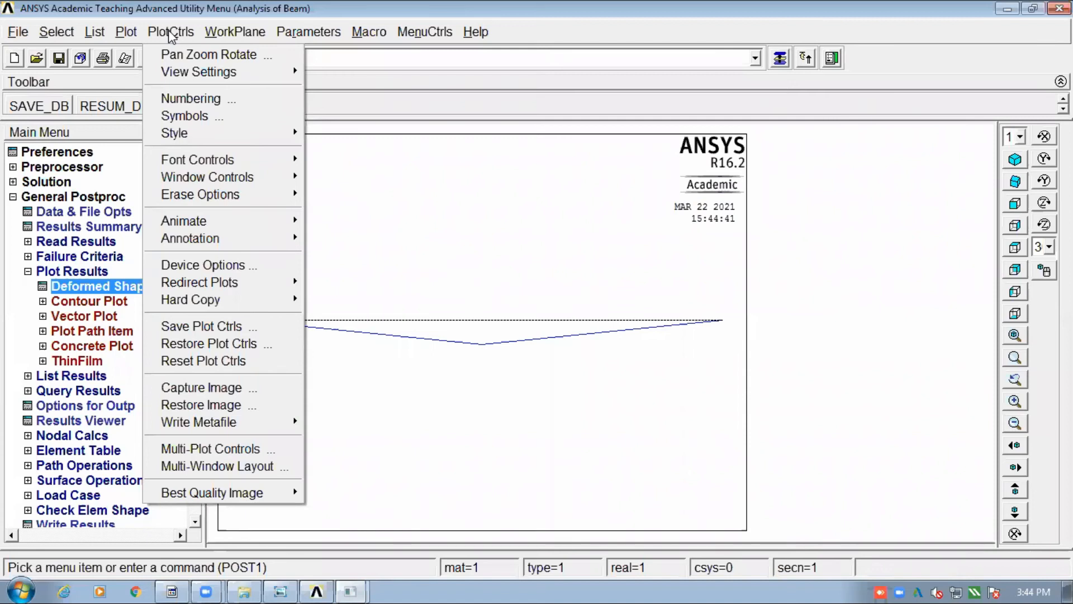
click(260, 387)
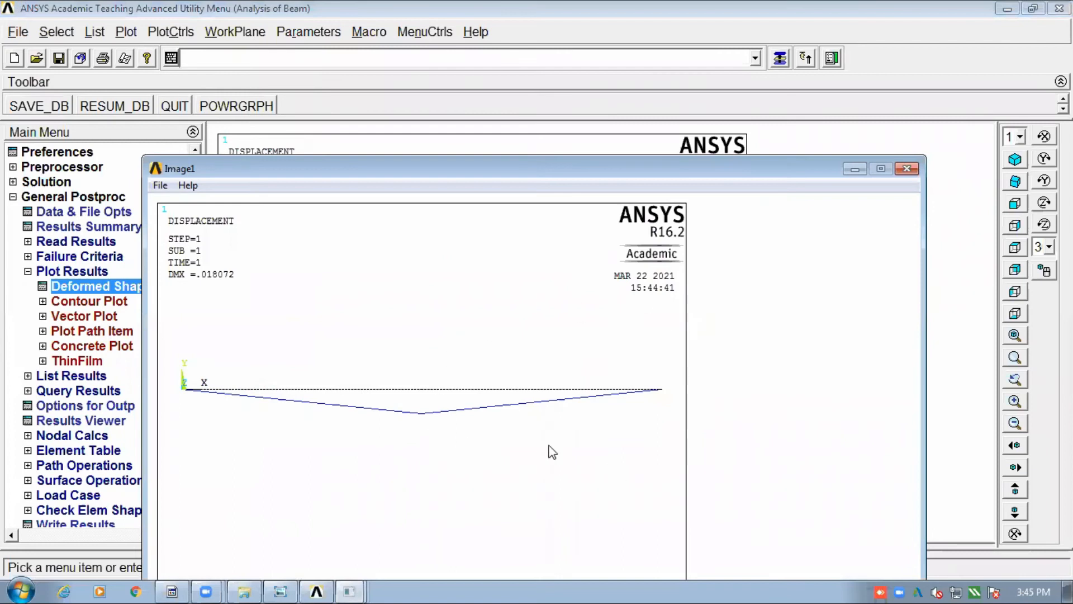
click(160, 186)
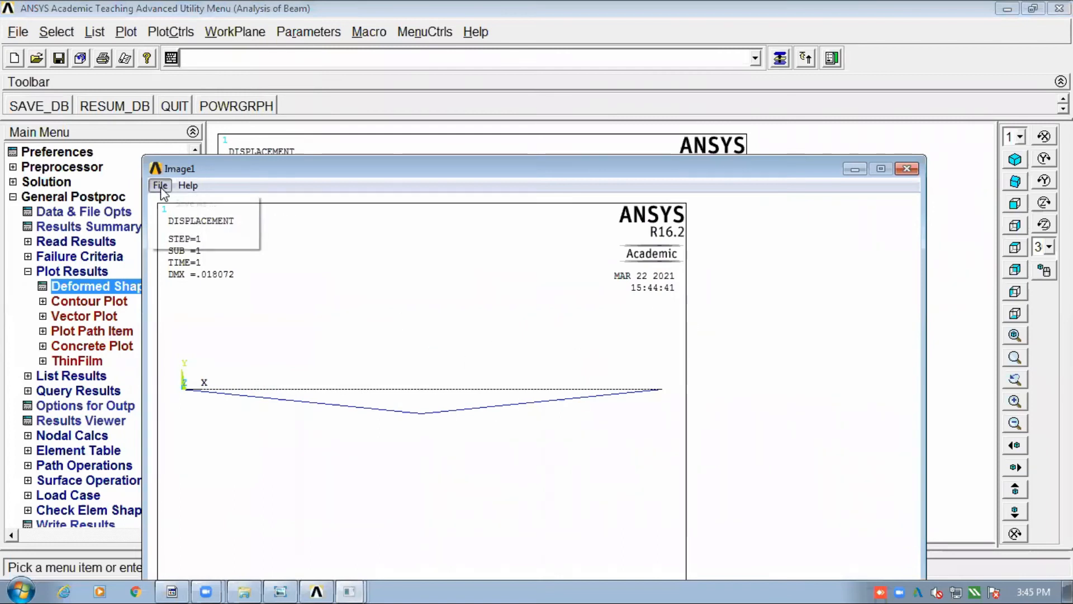
click(161, 188)
click(160, 188)
click(182, 206)
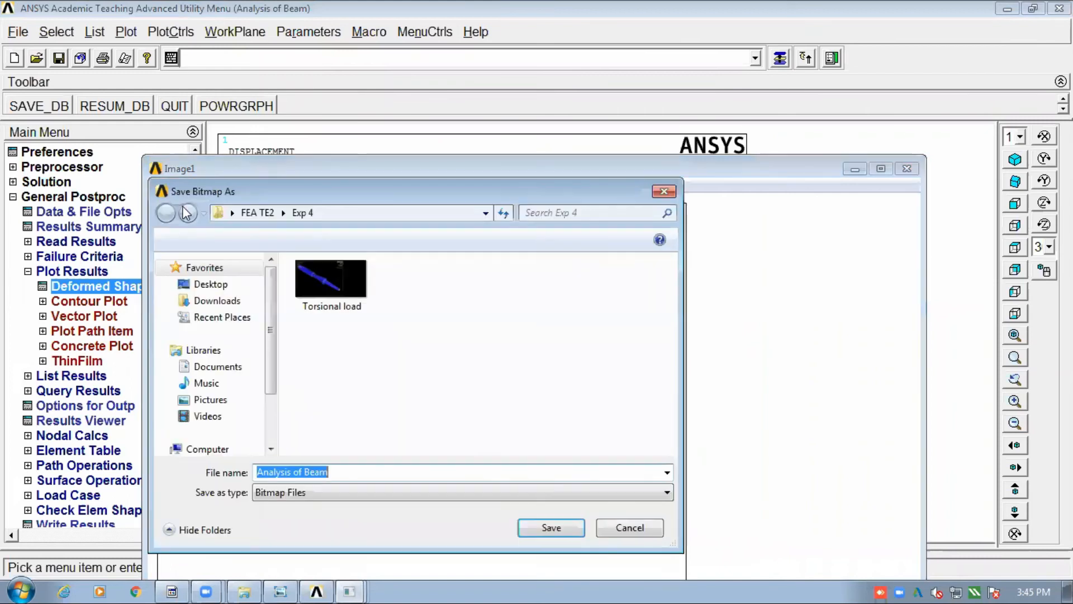
click(668, 192)
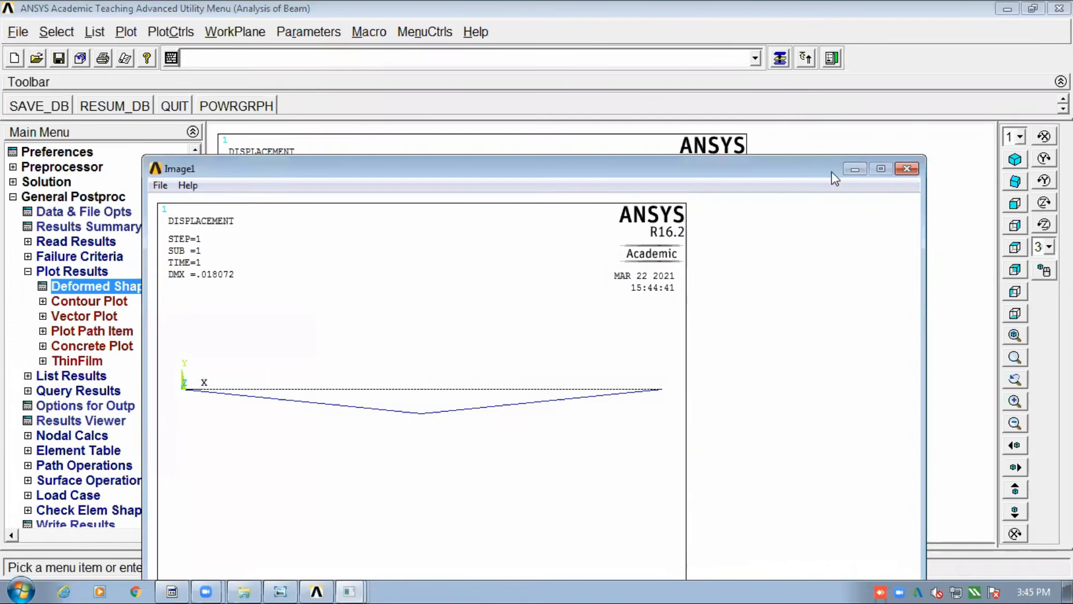
click(907, 168)
Step: Save the database and turn on the display of element shapes based on real constant descriptions for the deformed beam
click(35, 106)
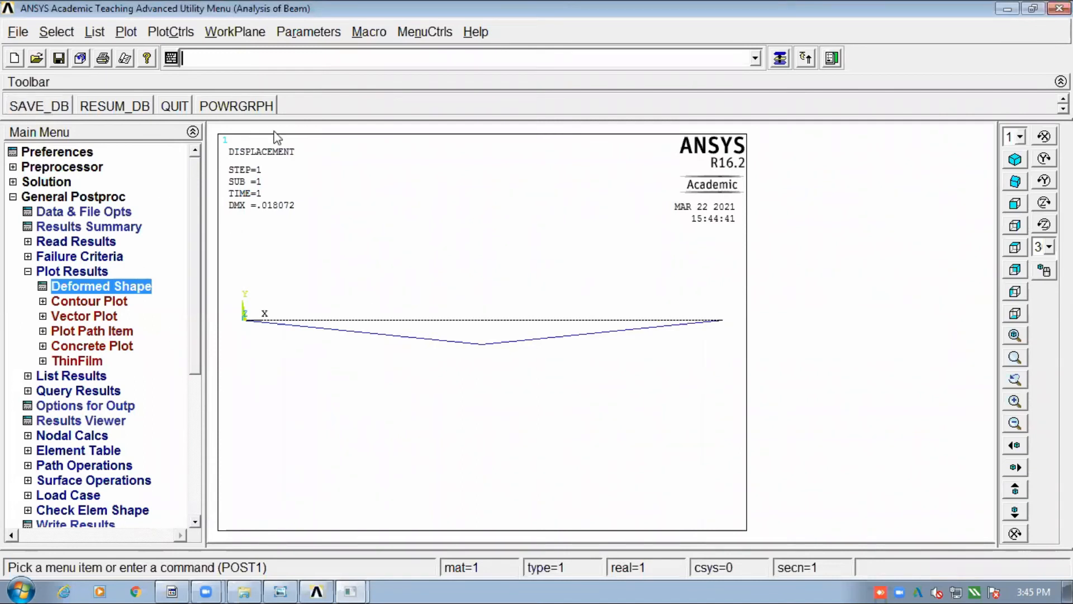
click(171, 33)
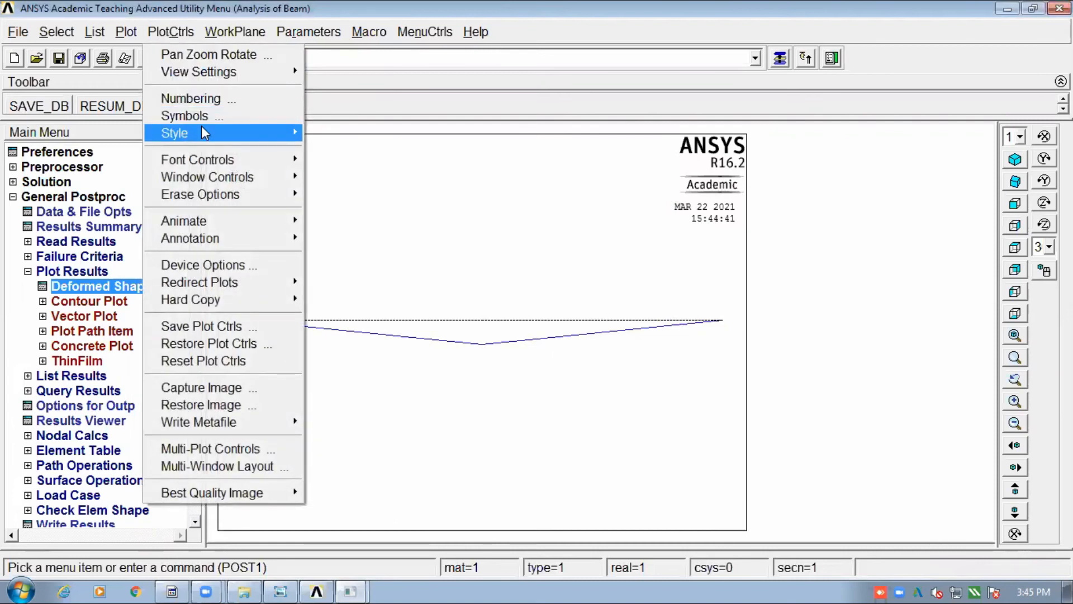
mouse_move(203, 130)
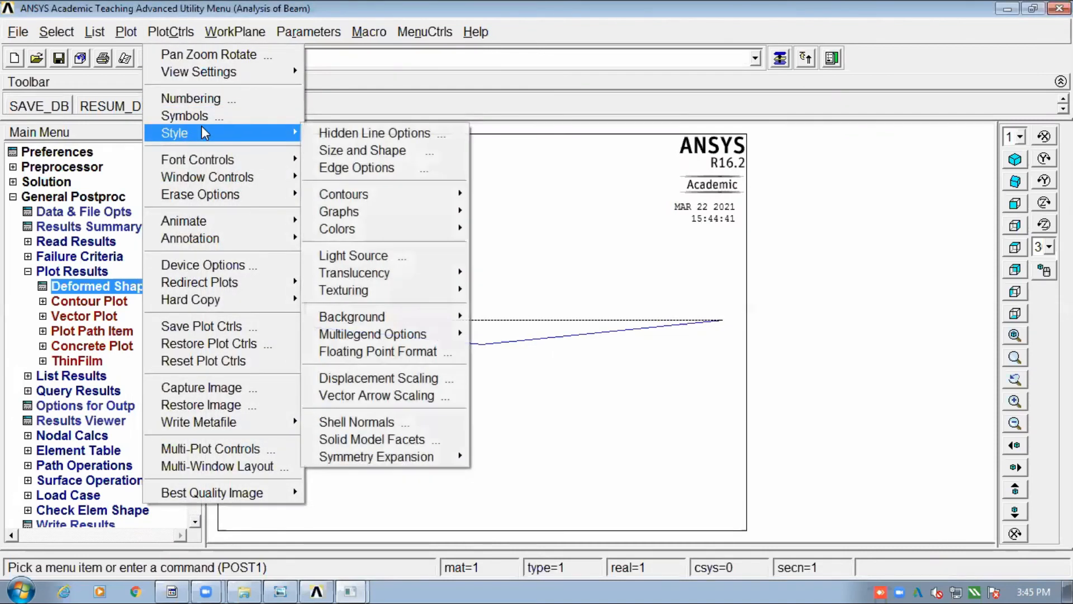
click(343, 152)
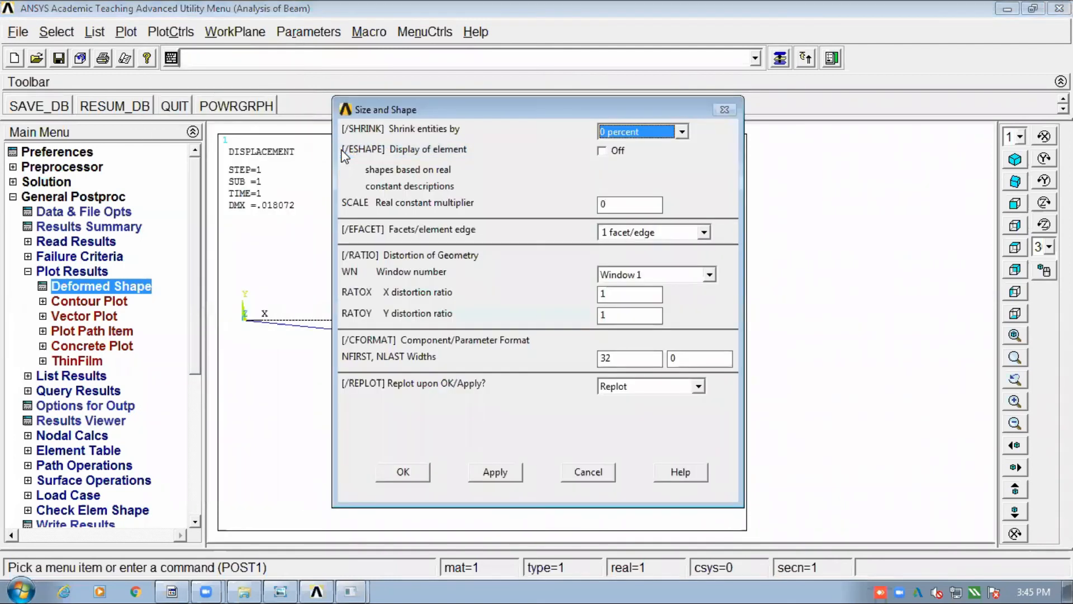
click(601, 151)
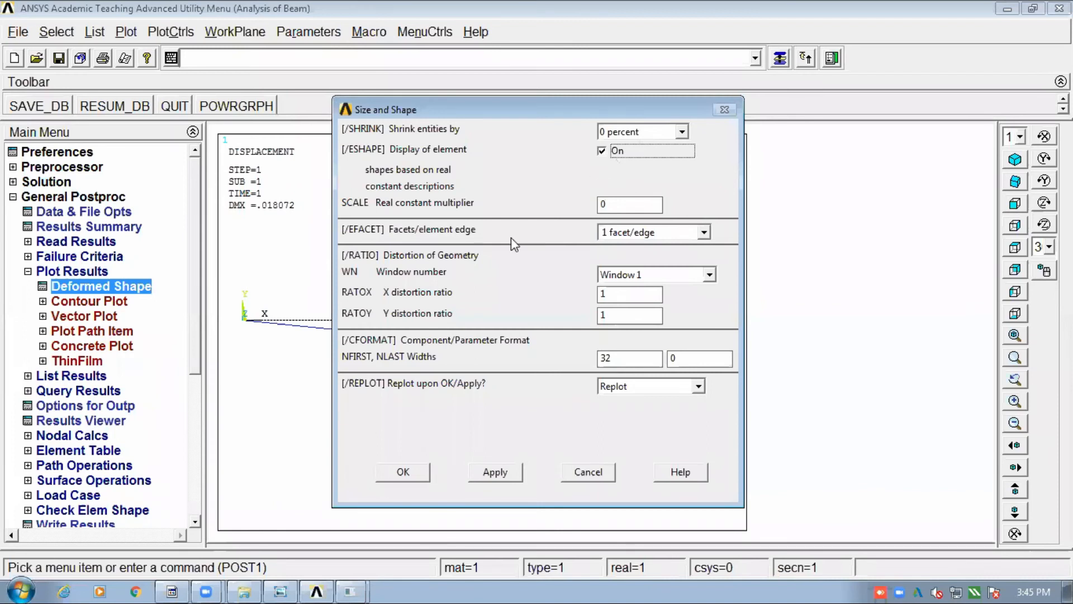
click(412, 475)
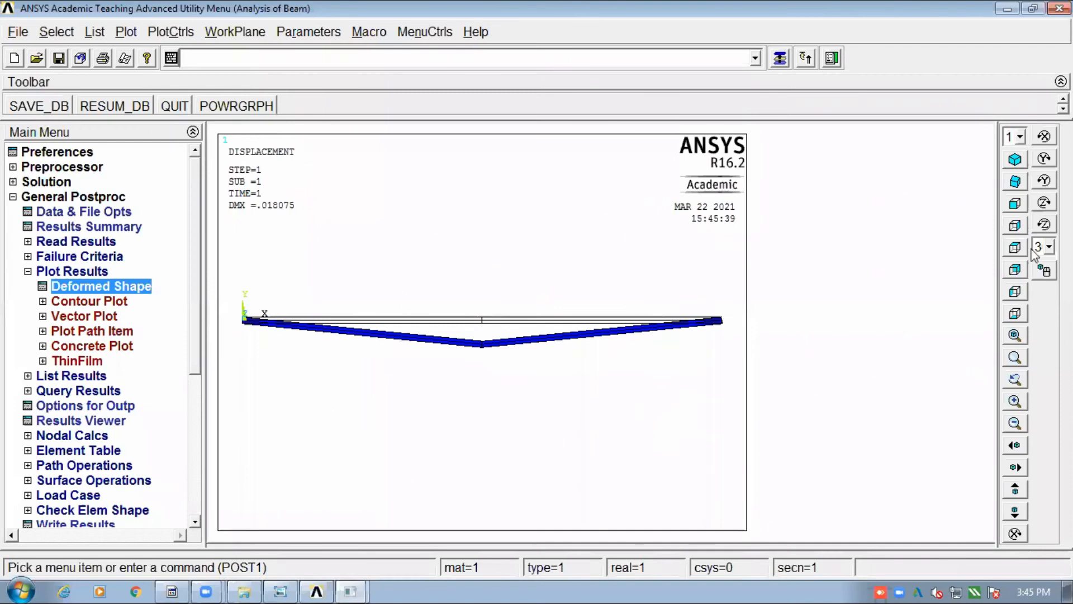
click(1014, 163)
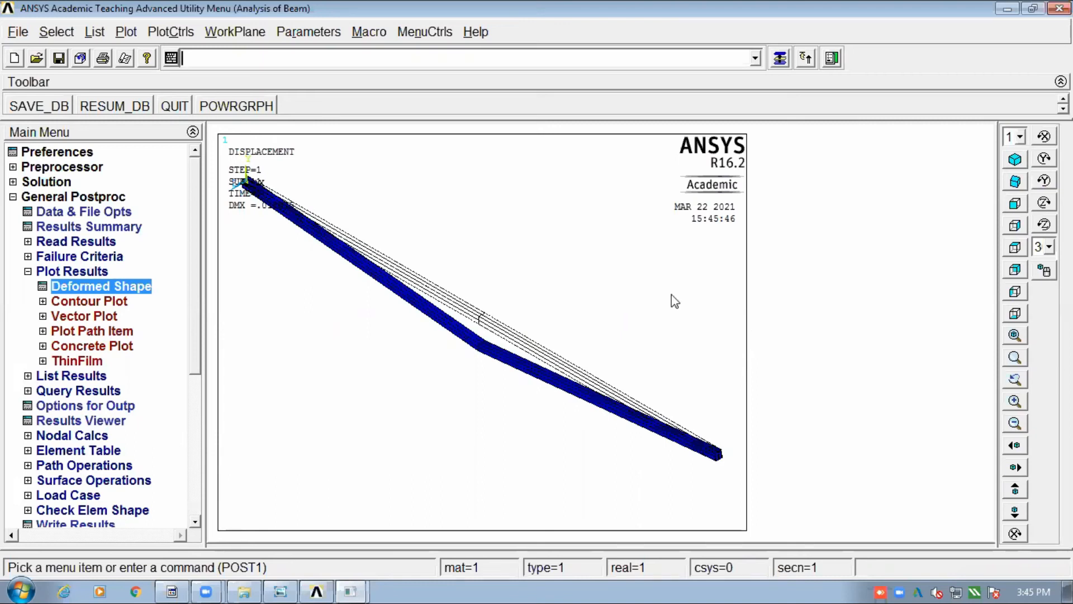
Step: Contour the nodal DOF solution for Displacement vector sum on the beam, using Deformed shape only
click(79, 302)
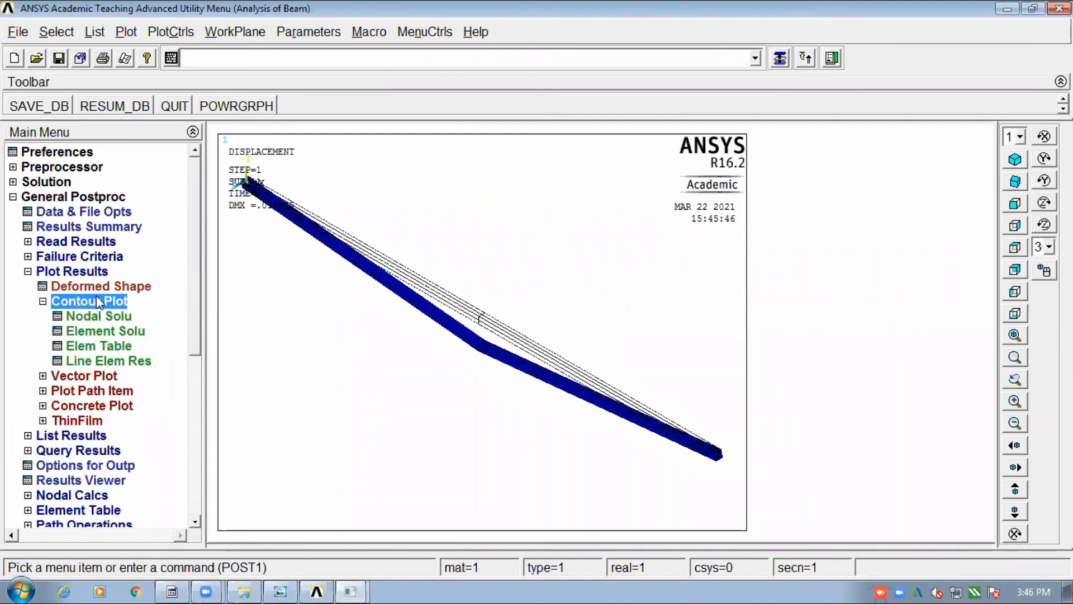
click(112, 316)
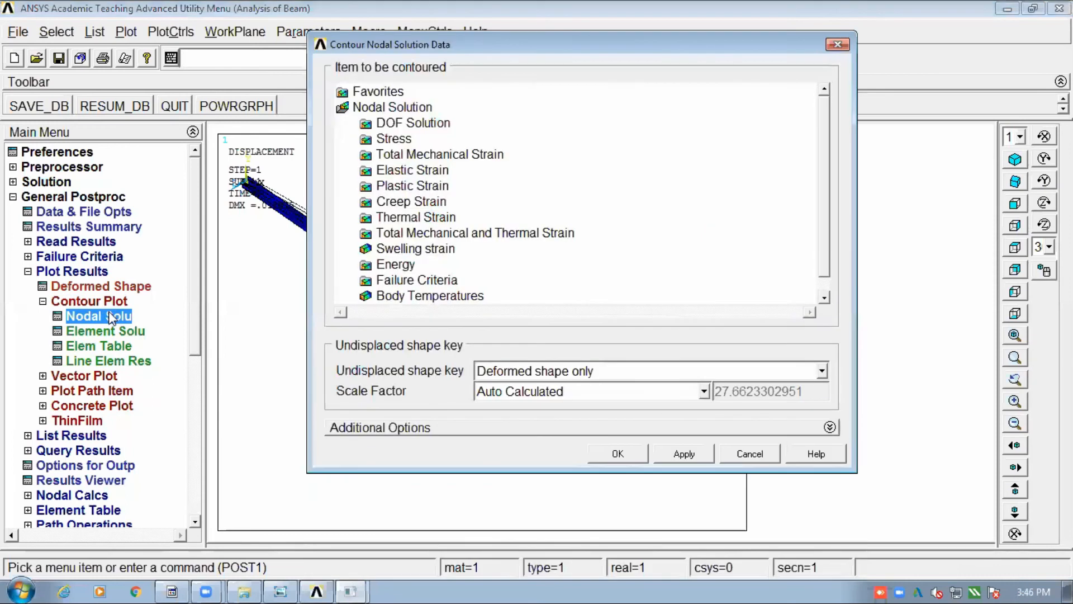
click(420, 126)
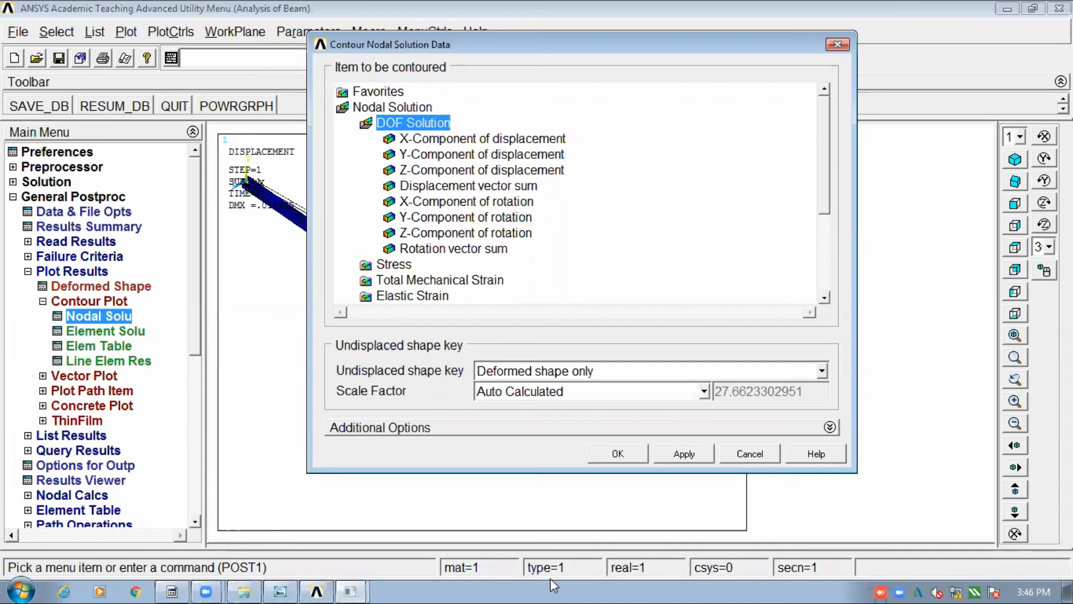
click(174, 584)
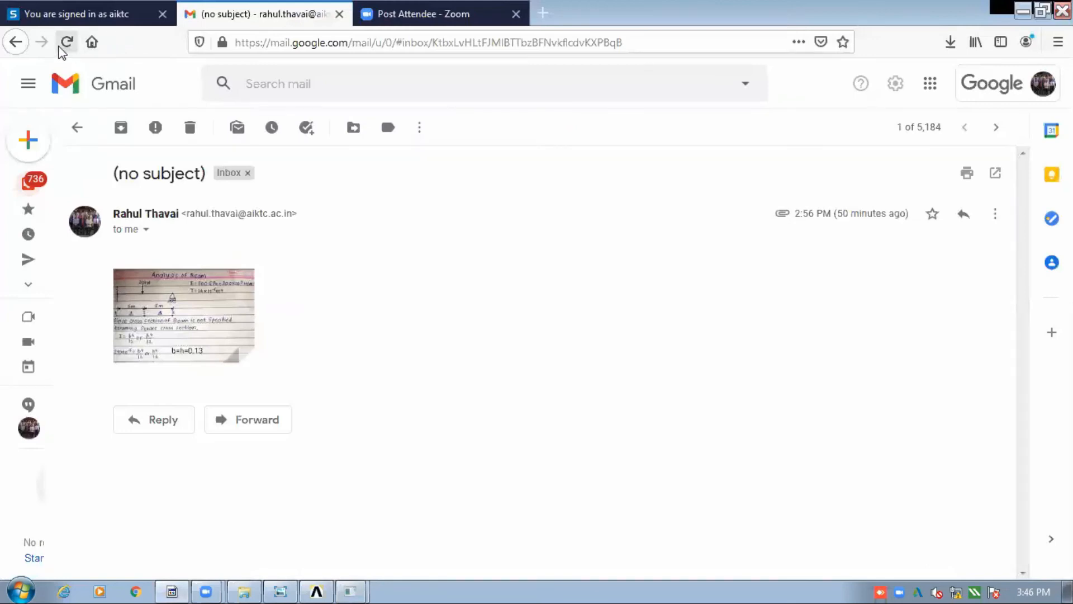
click(72, 12)
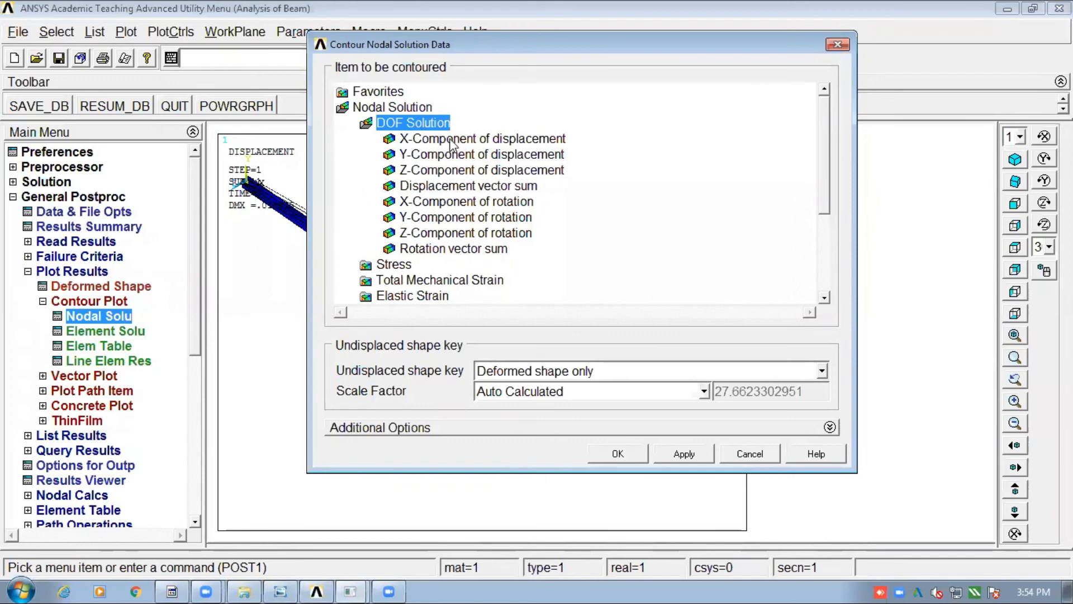
click(426, 187)
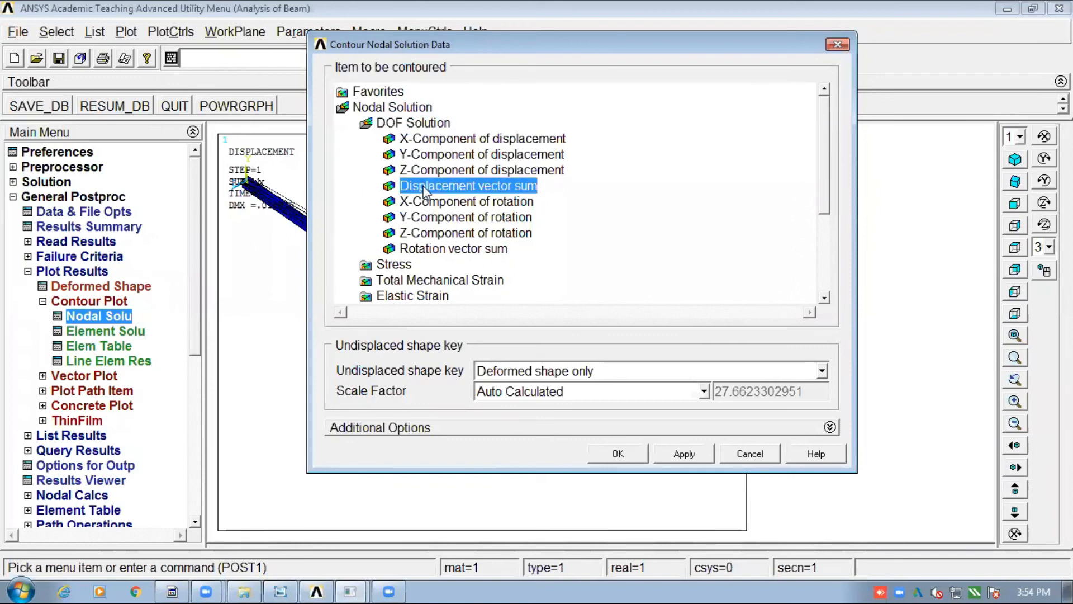
click(607, 455)
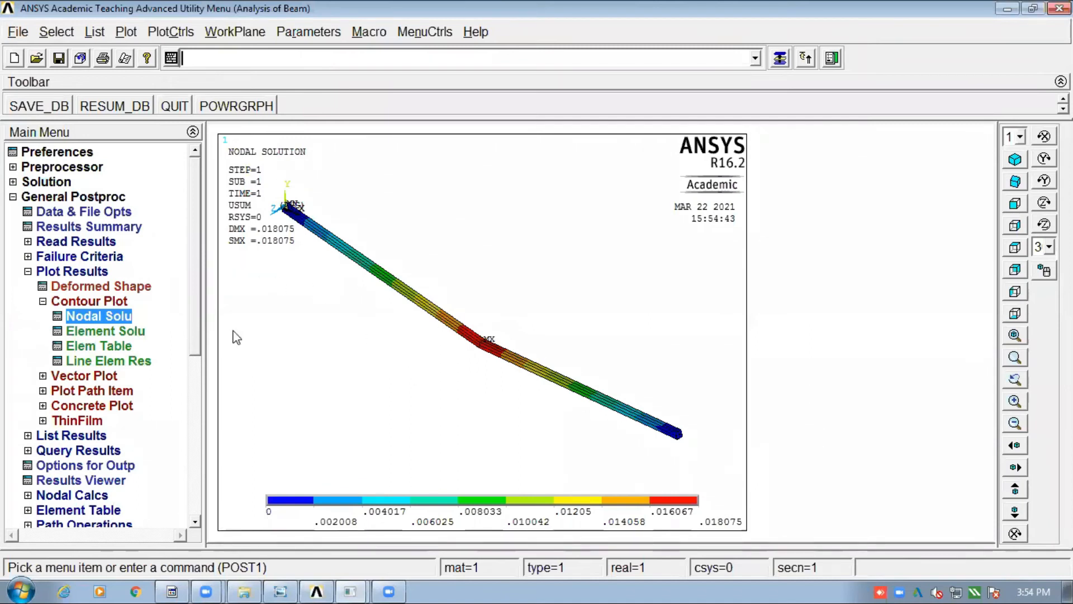
Step: Contour the nodal DOF solution for Rotation vector sum with the beam shown in front view
click(1014, 204)
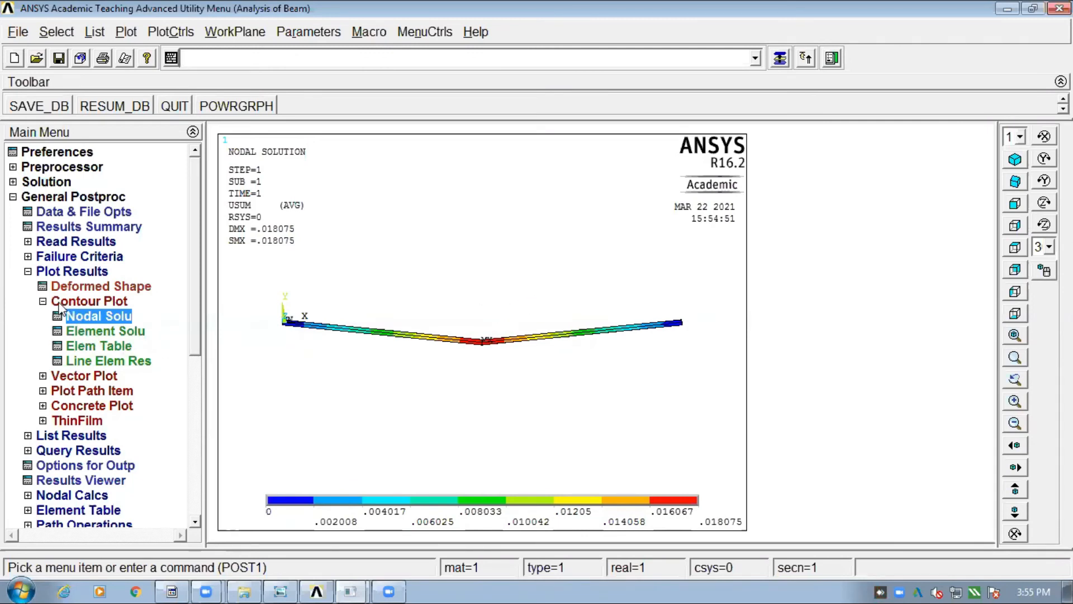
click(104, 316)
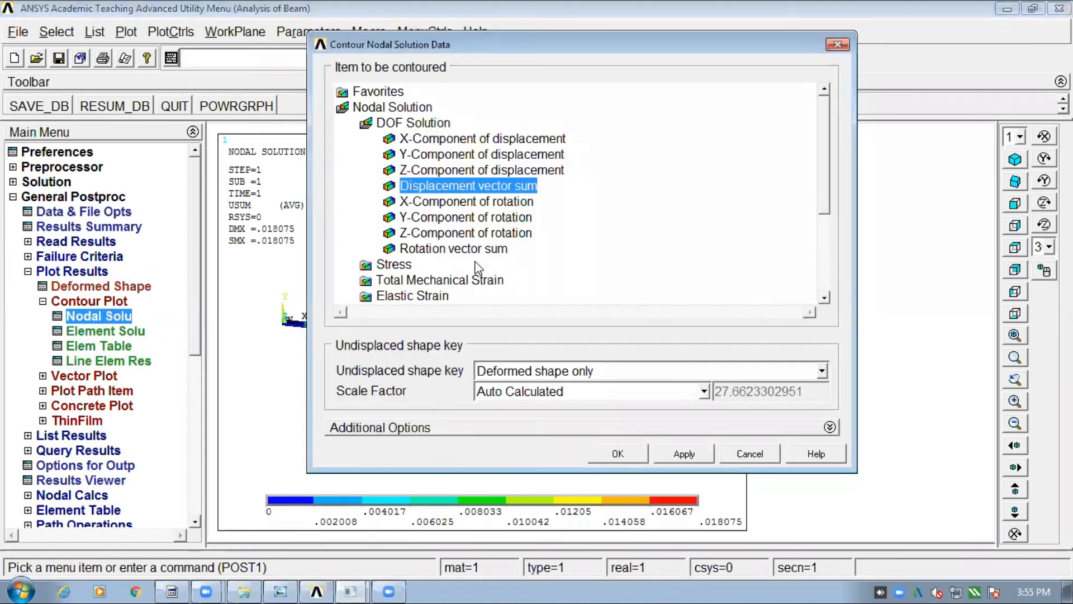
click(459, 249)
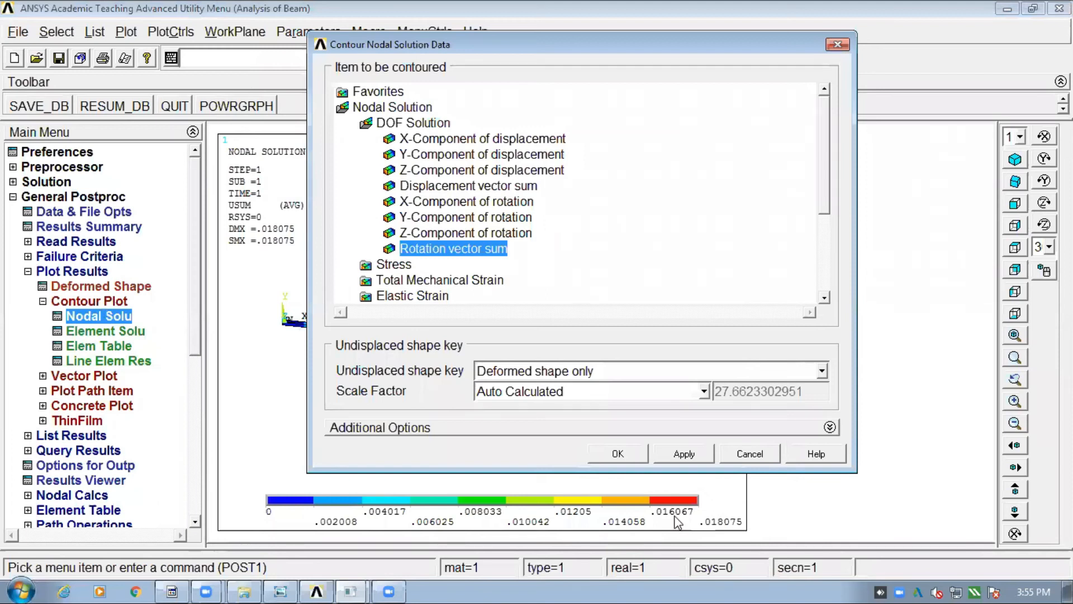
click(617, 454)
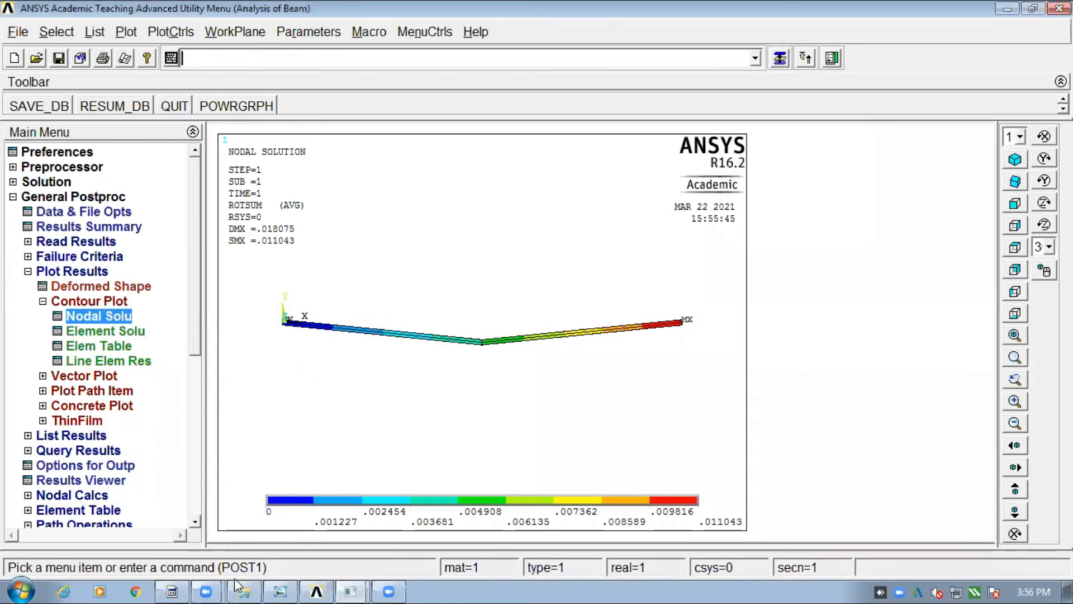
click(101, 317)
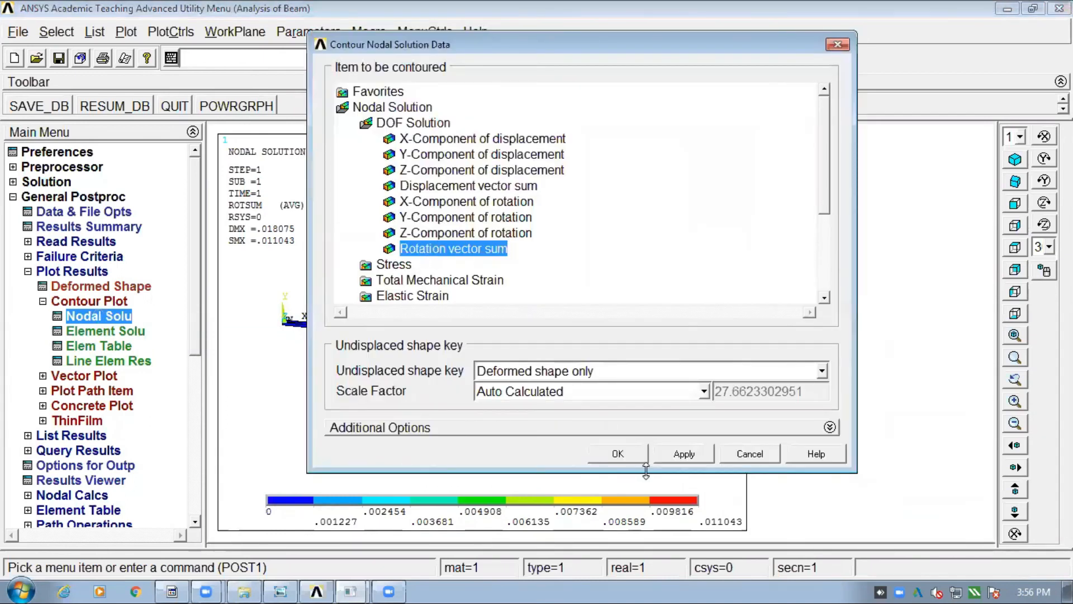
click(627, 456)
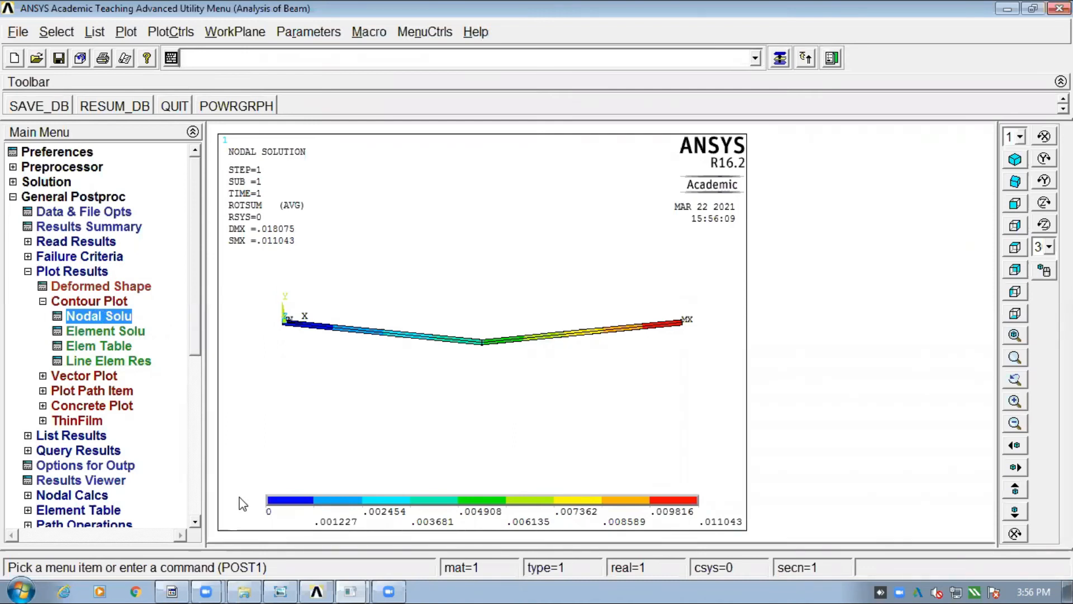
Step: Contour the nodal DOF solution for Y-Component of displacement along the beam
click(83, 316)
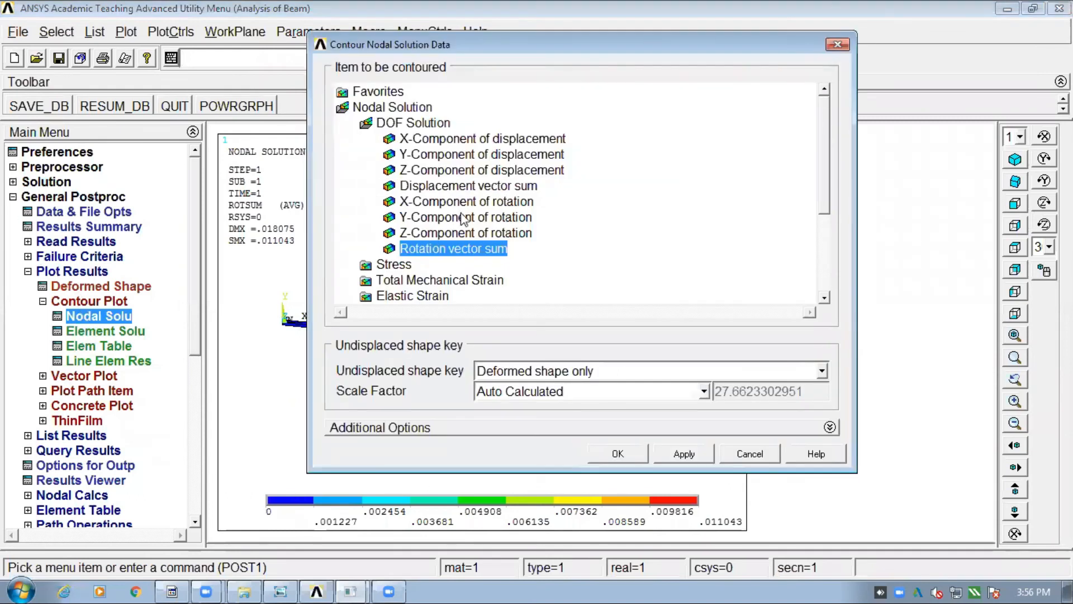
click(468, 187)
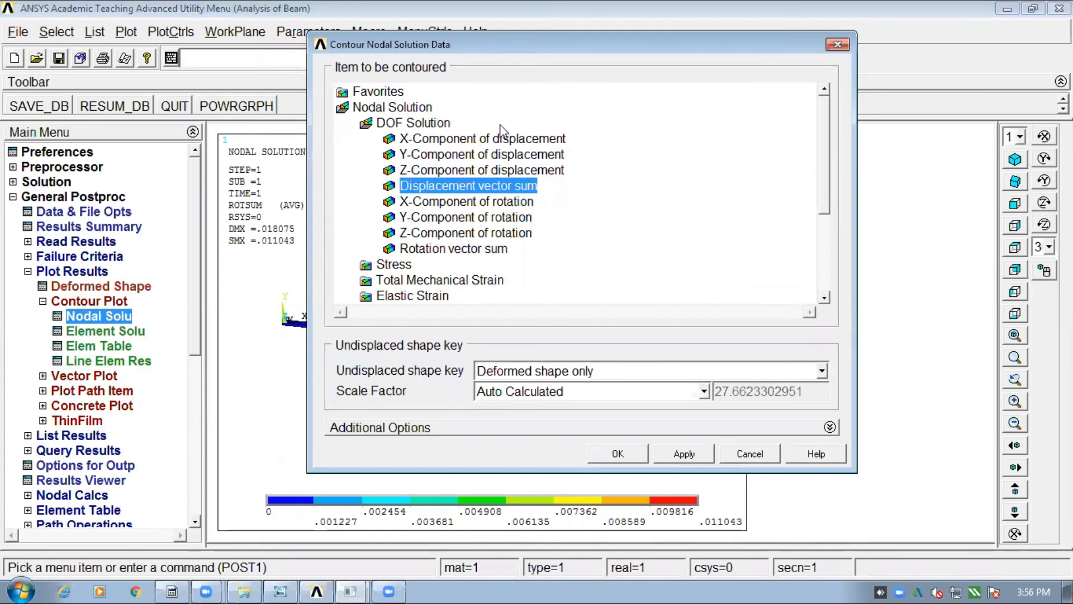
click(438, 156)
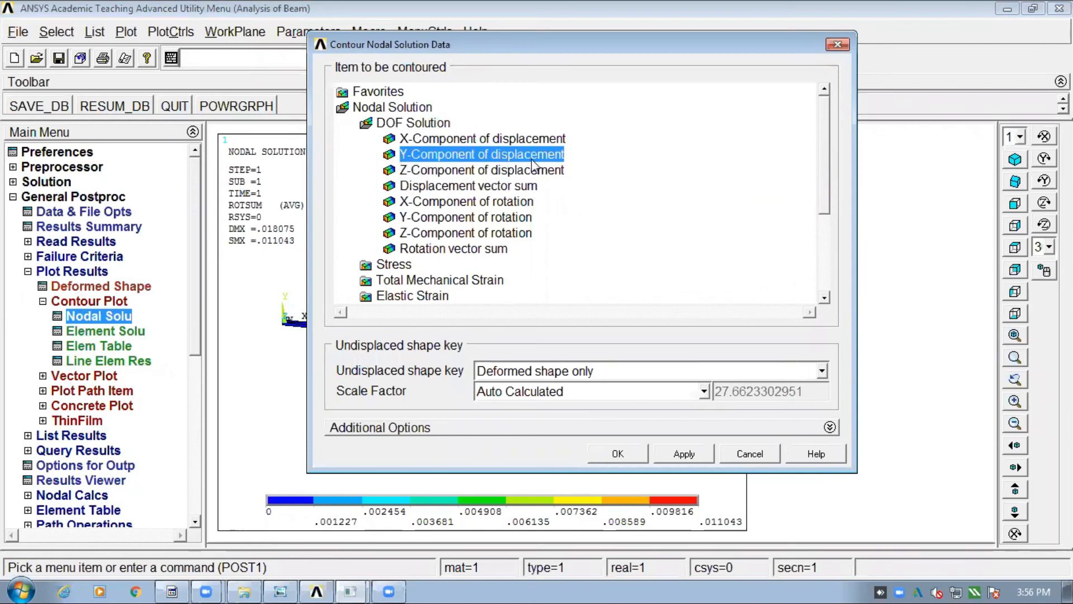
click(608, 453)
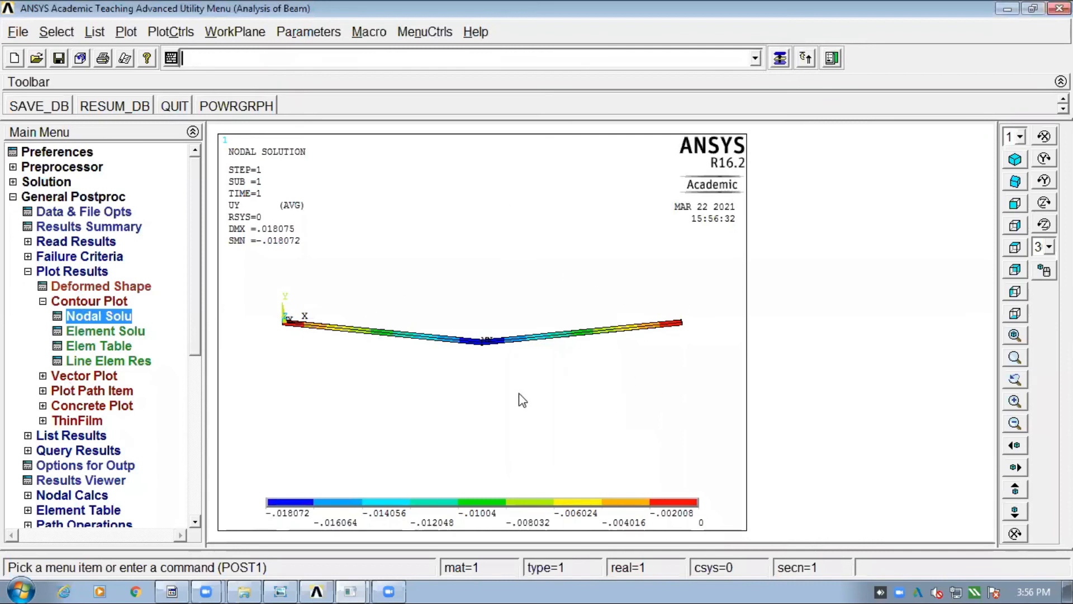
Step: Contour the nodal DOF solution for Z-Component of rotation along the beam
click(107, 319)
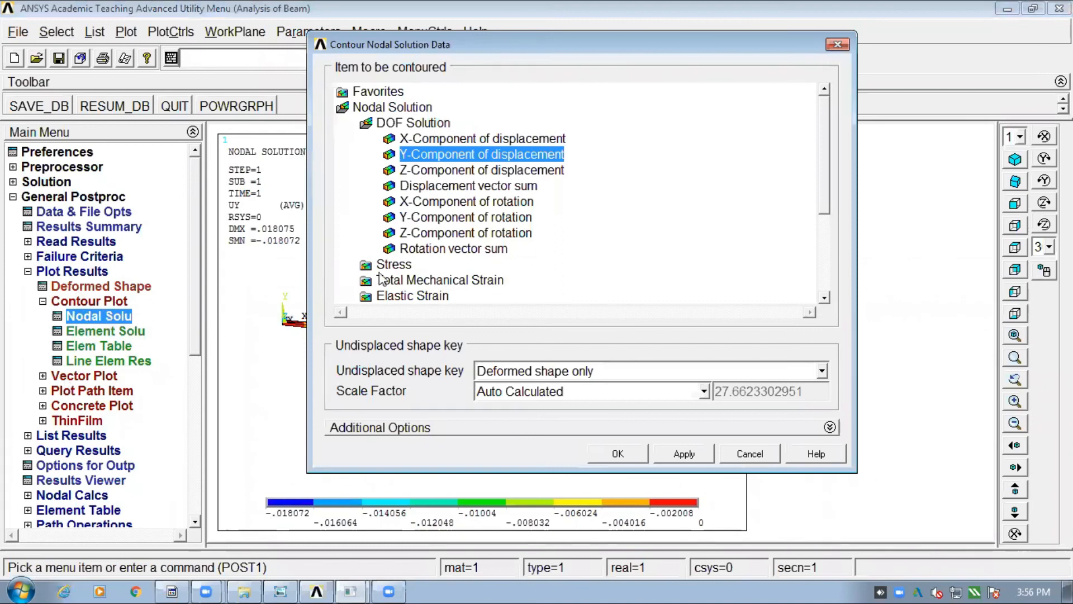
click(472, 233)
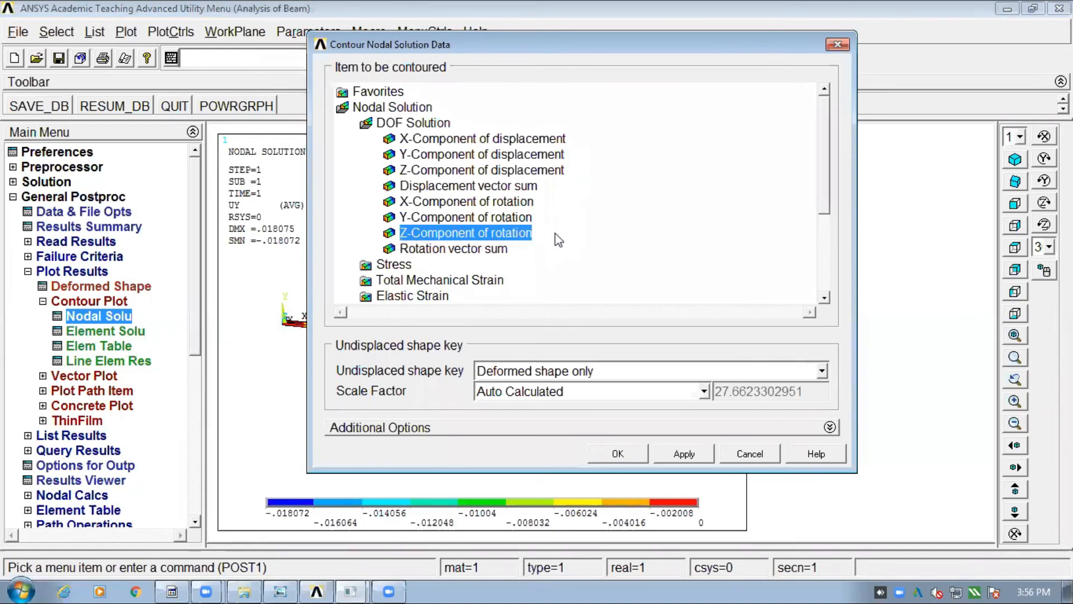
click(614, 452)
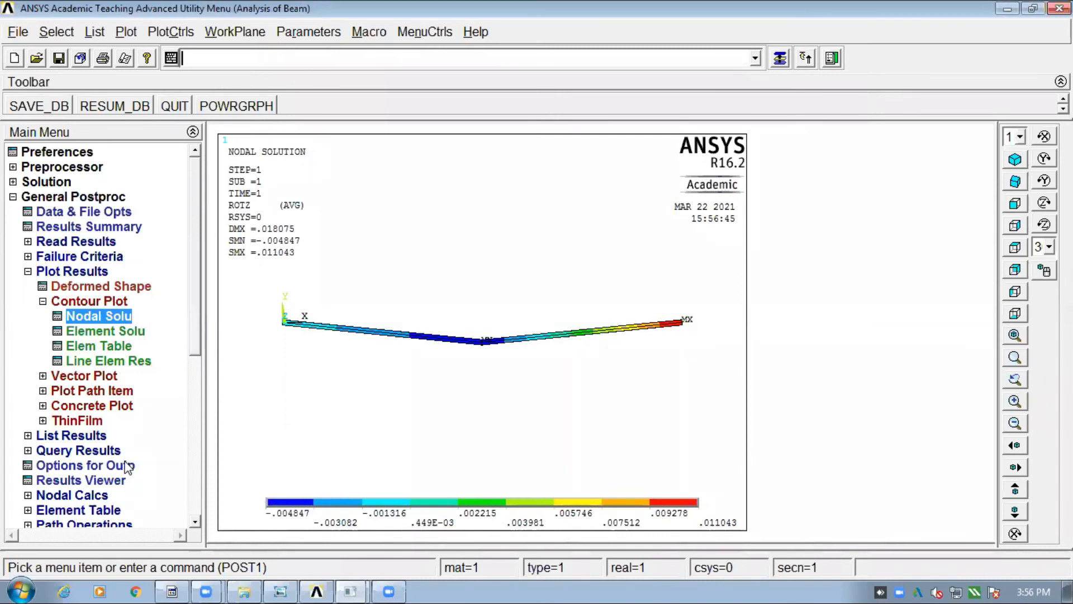
Step: Capture the Z-rotation contour plot in a separate image window and close that window
click(164, 35)
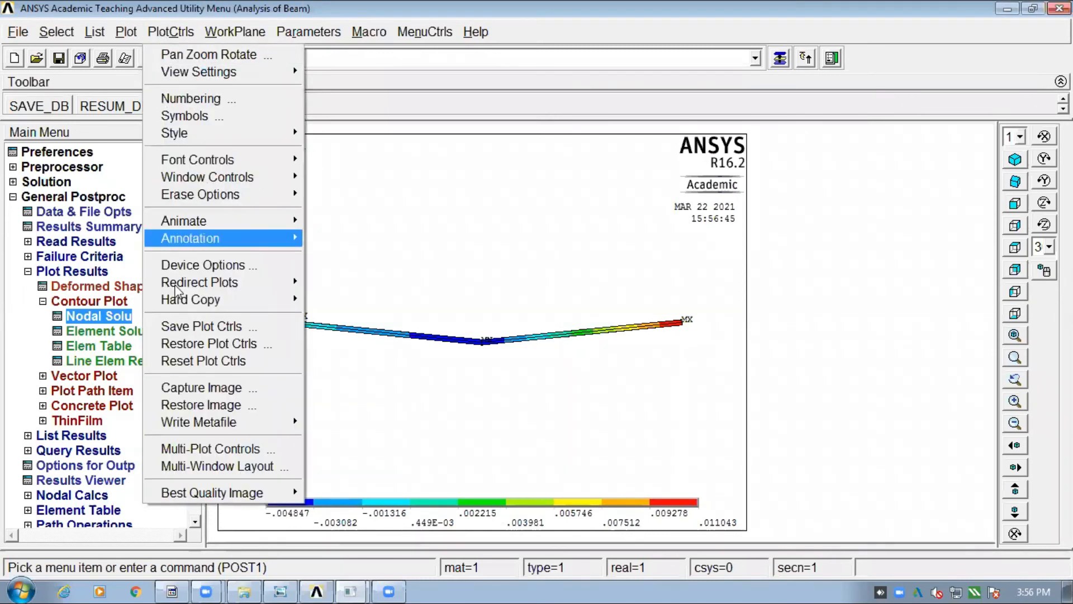
click(201, 404)
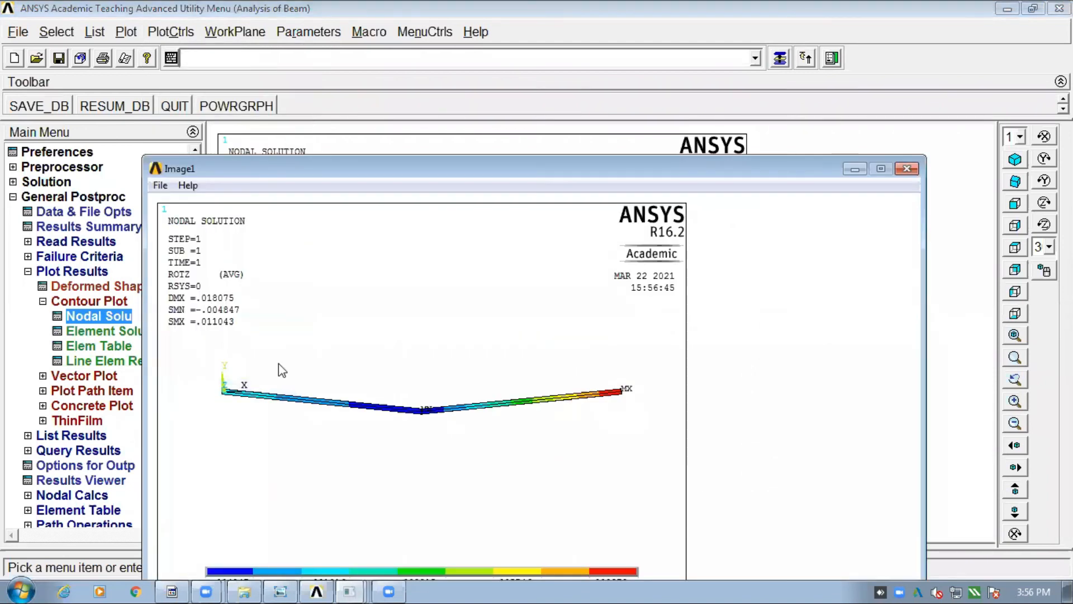
click(906, 169)
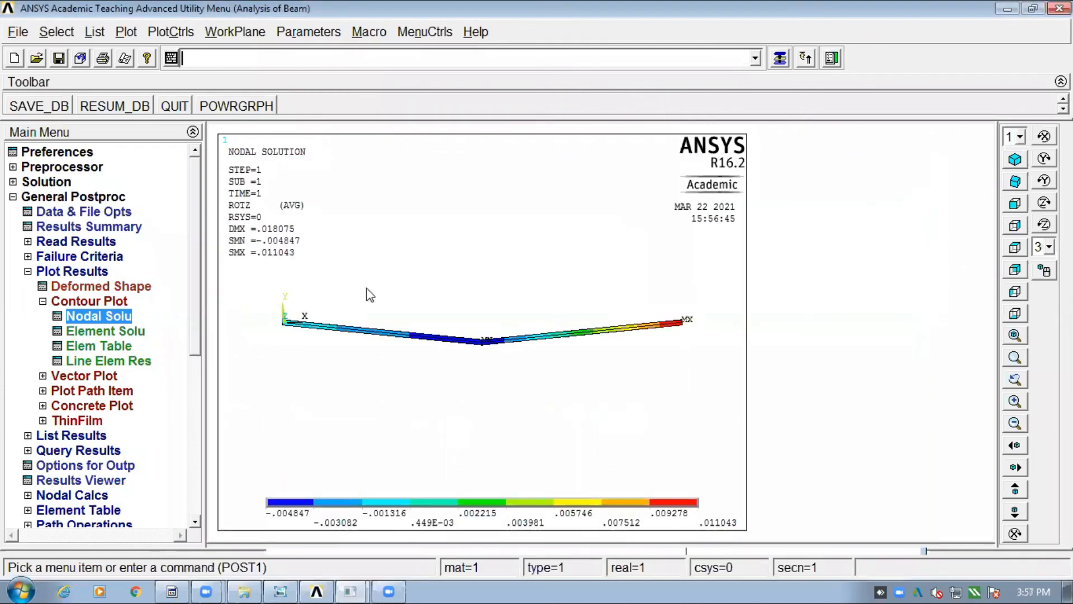
click(42, 302)
click(27, 271)
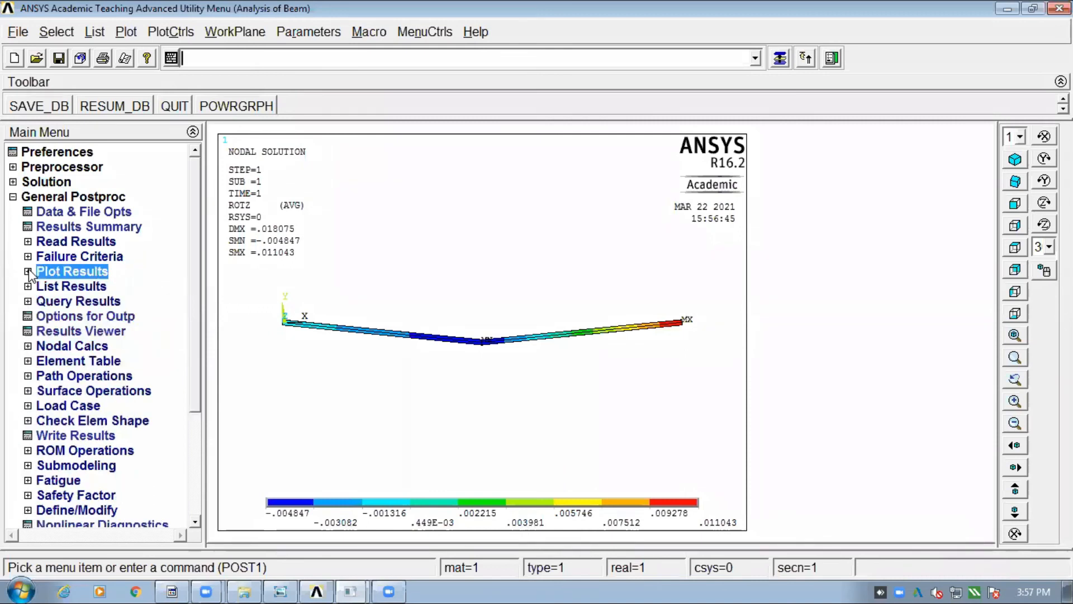
click(69, 288)
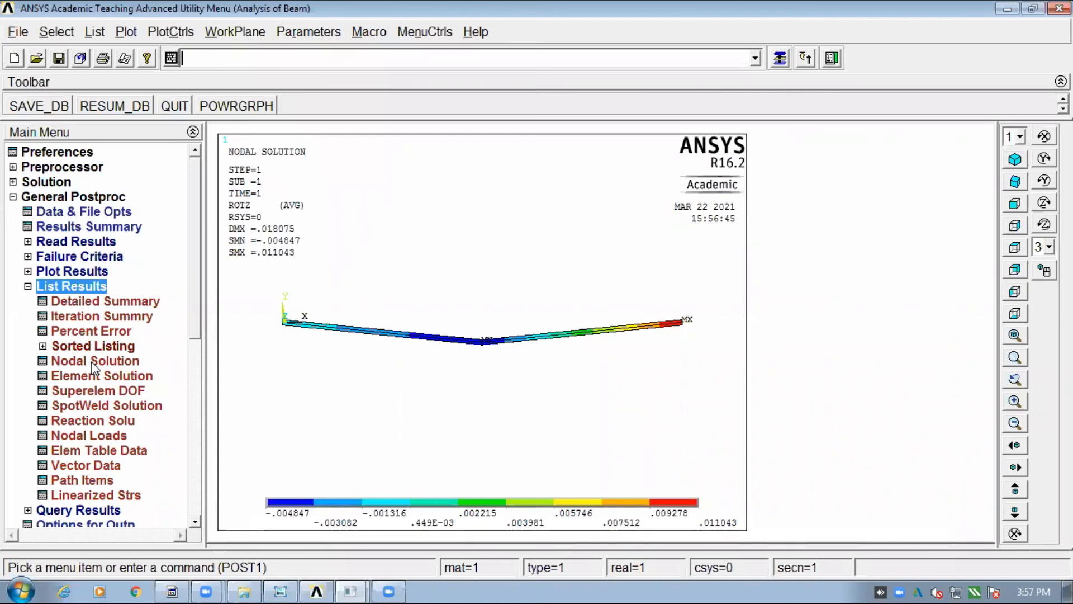
Step: Open the contour settings for the beam's nodal solution data
click(63, 273)
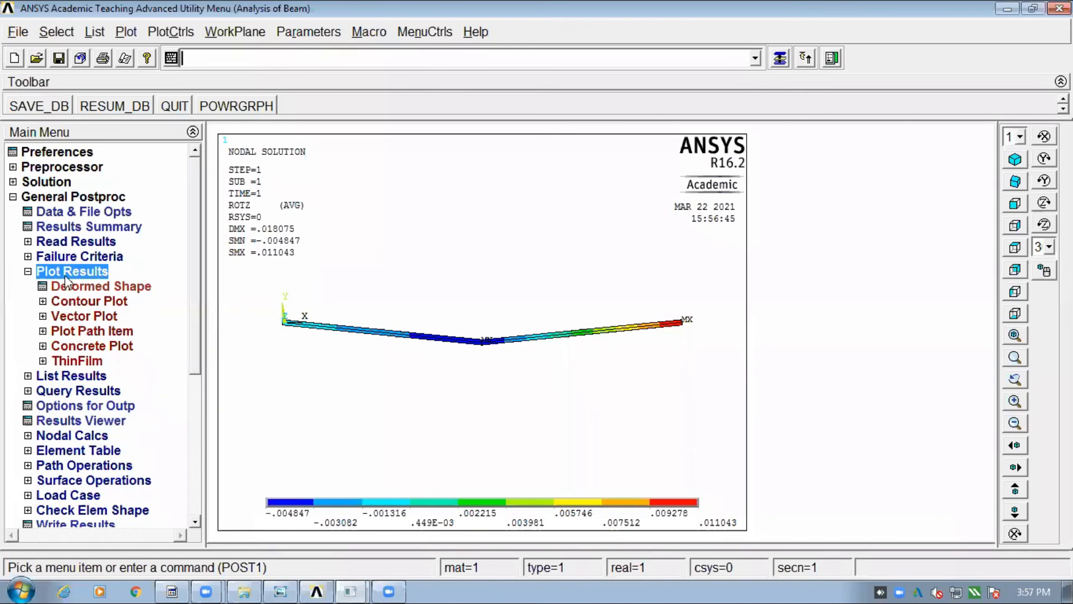
click(90, 301)
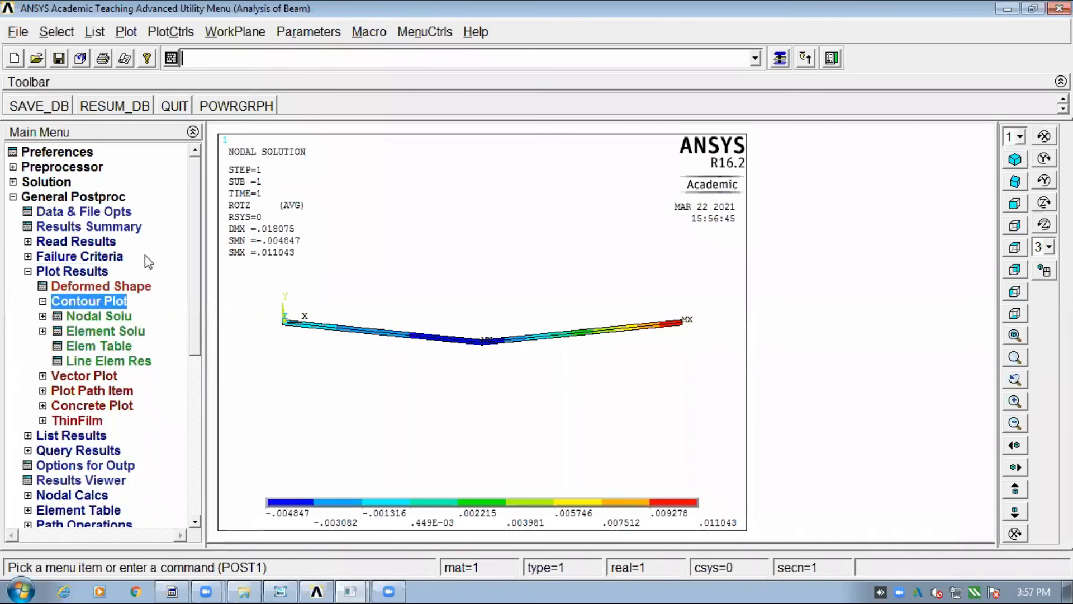
click(118, 323)
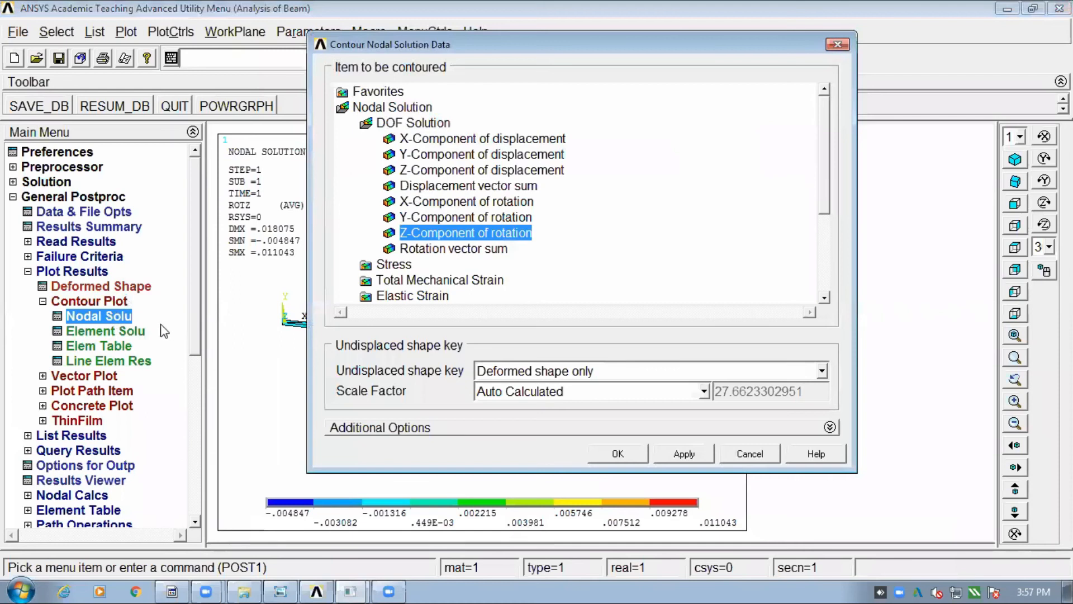